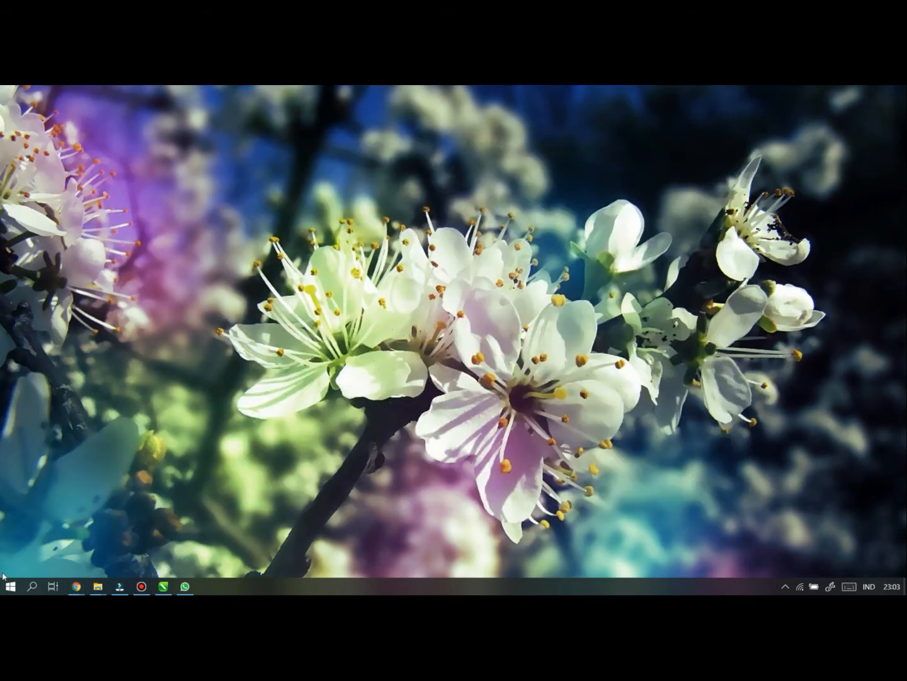
Switch to Google Chrome in a maximized window and open canva.com
click(9, 586)
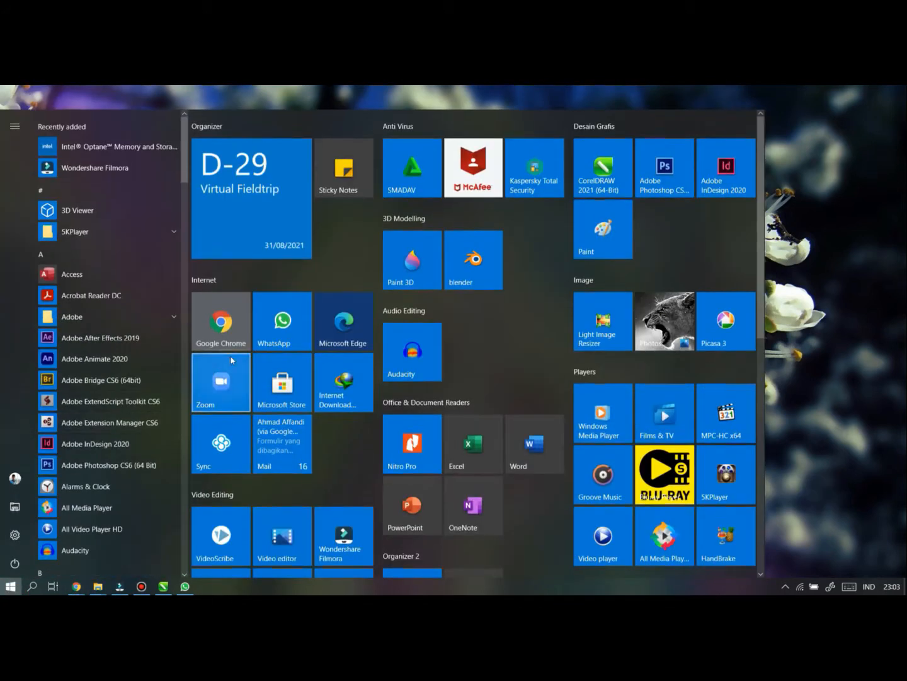
click(222, 324)
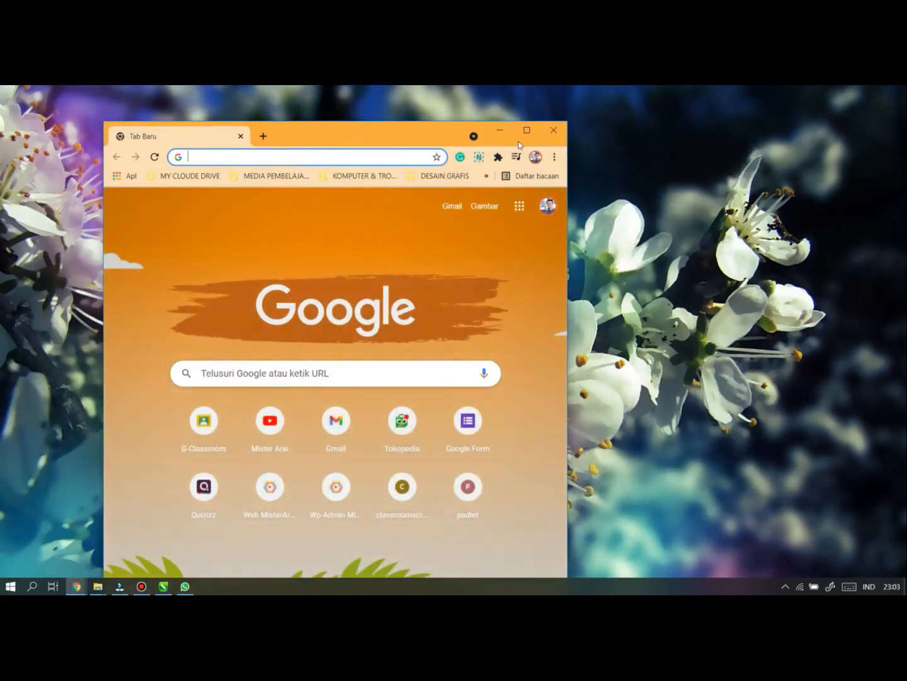
click(527, 130)
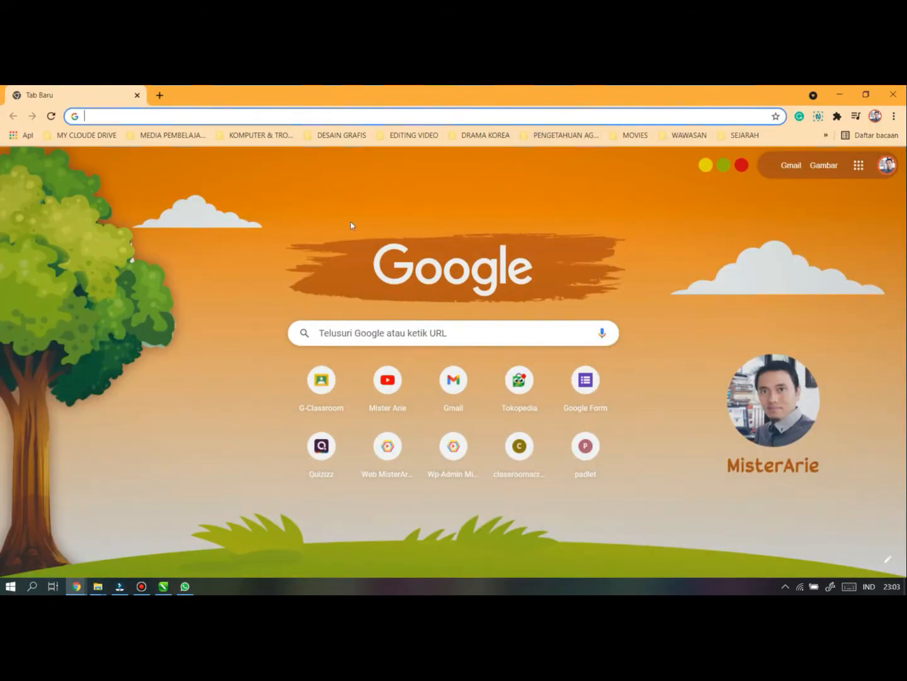
text(canva.com)
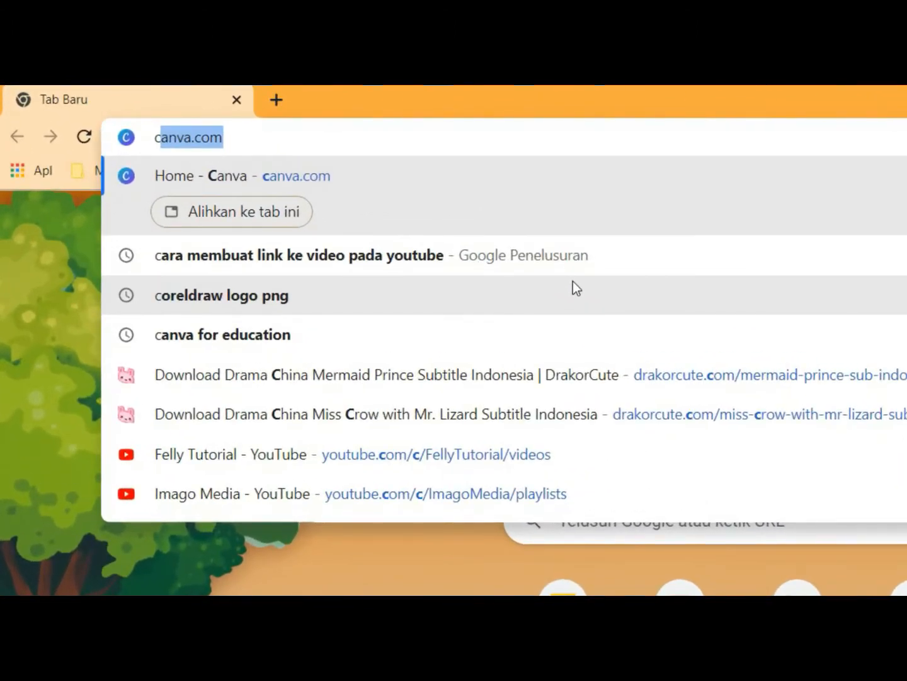
key(Return)
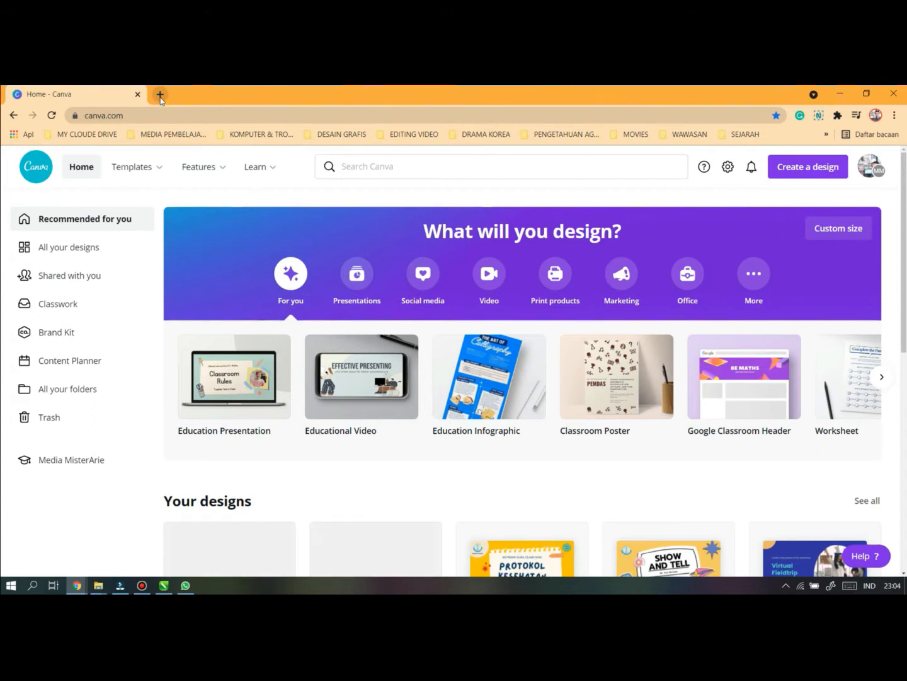
Search Google for "canva for education" in a new tab and open the Canva for Education result
click(160, 94)
text(ca)
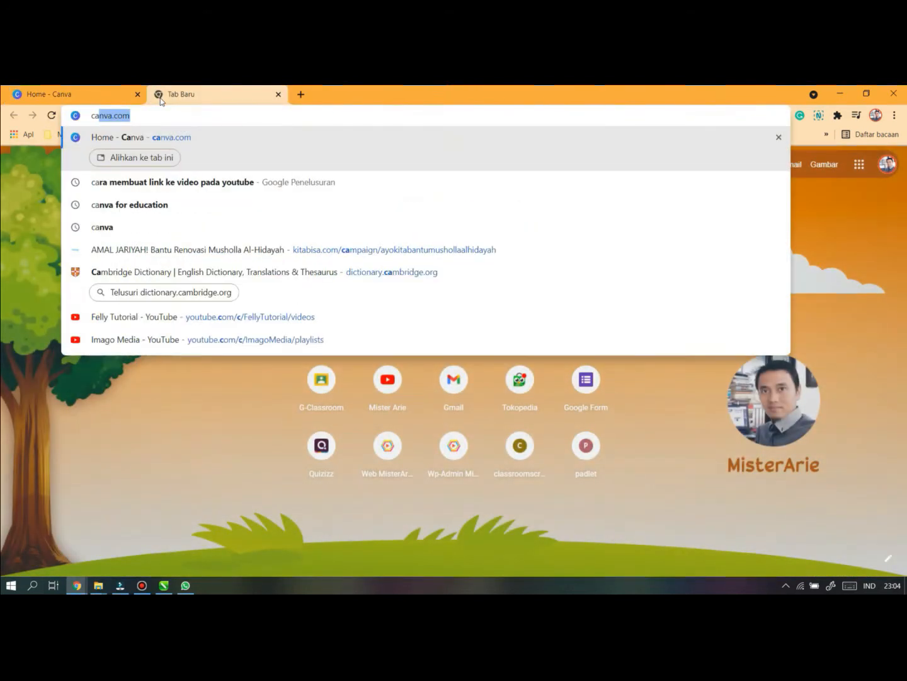
text(na)
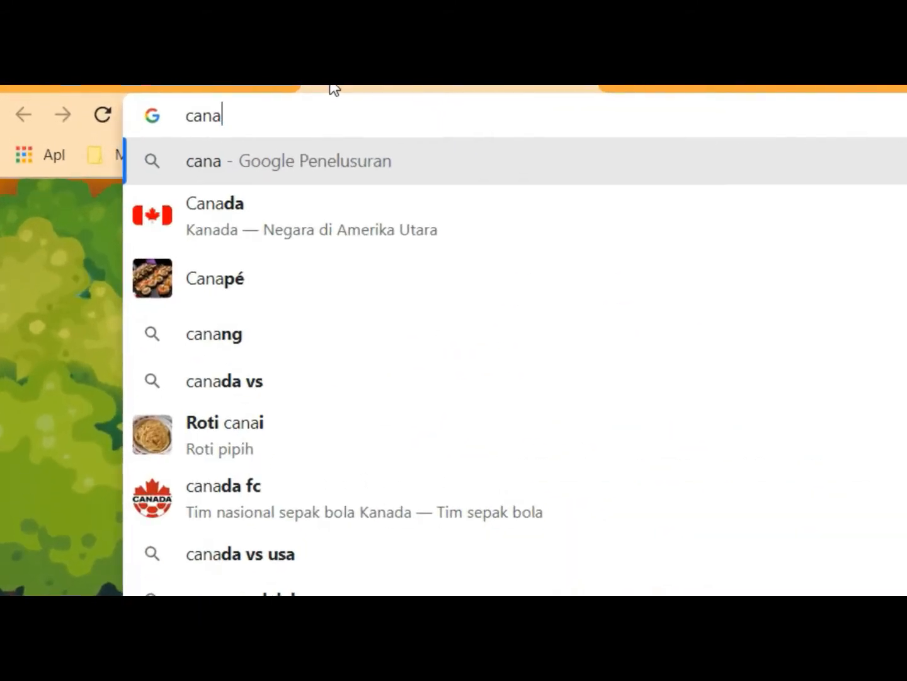
key(BackSpace)
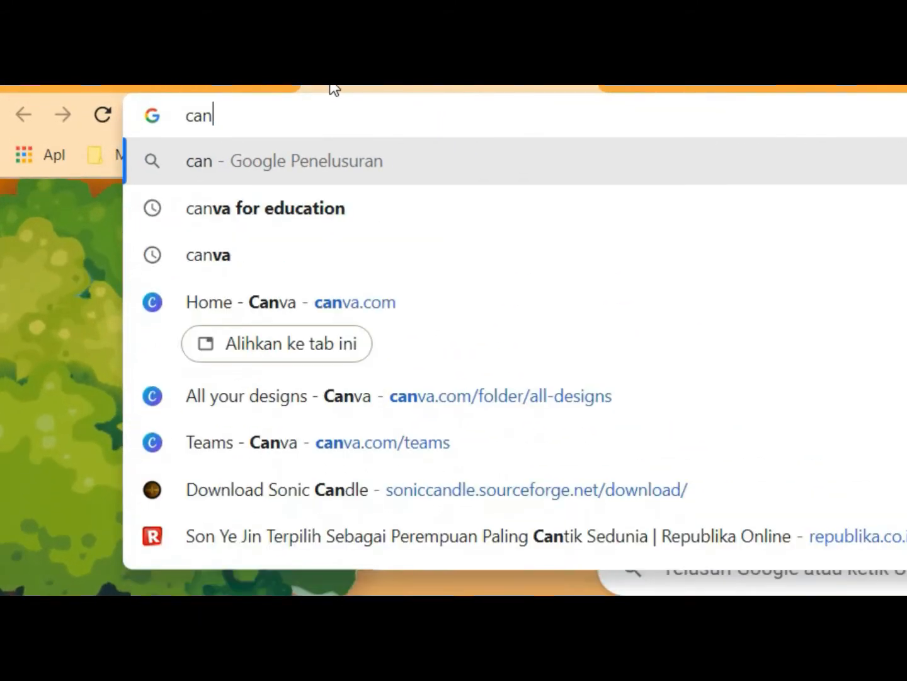
text(va)
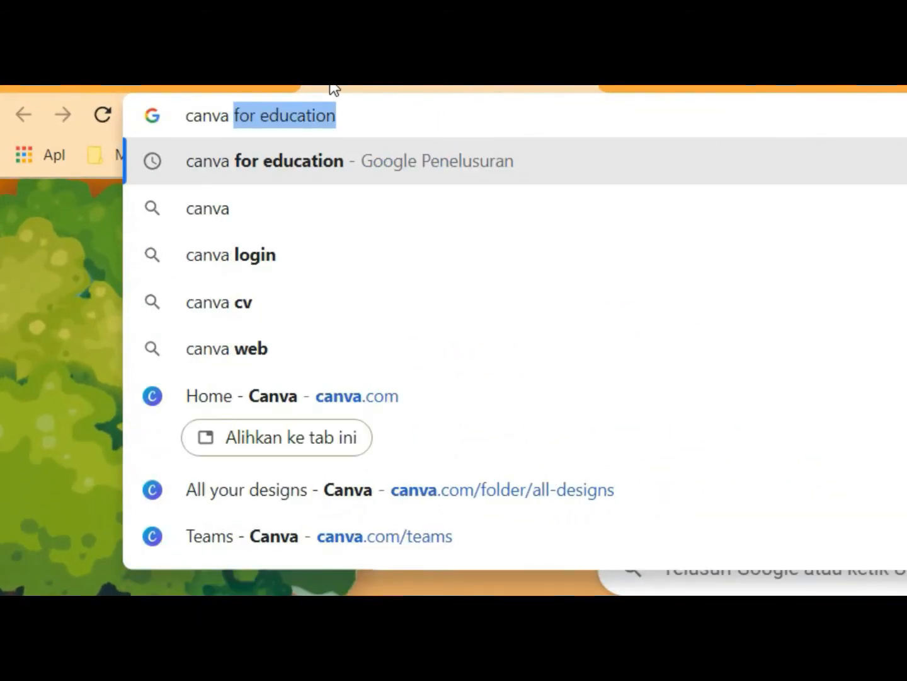
key(Return)
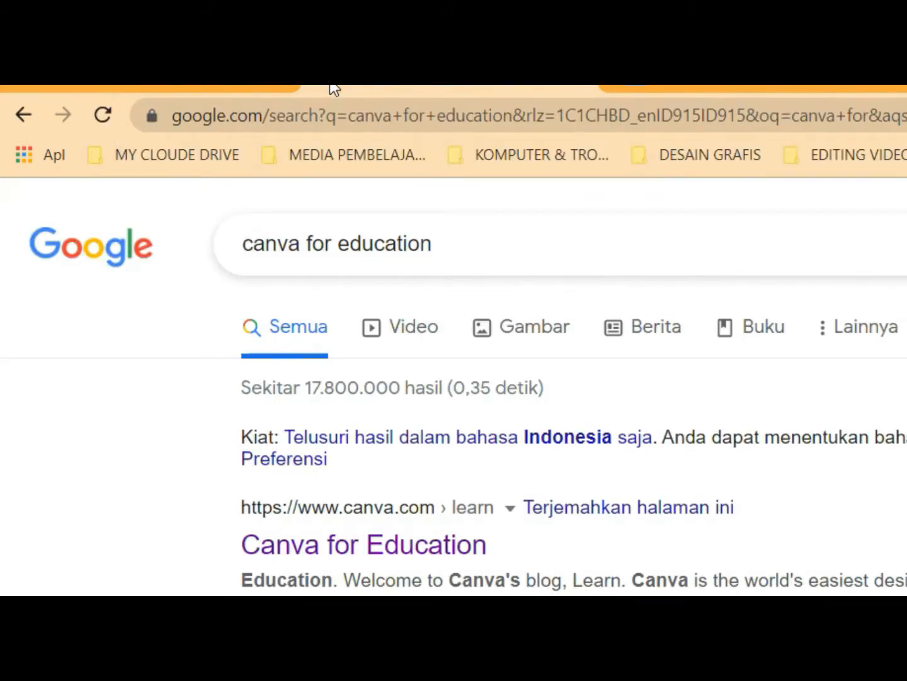
click(265, 544)
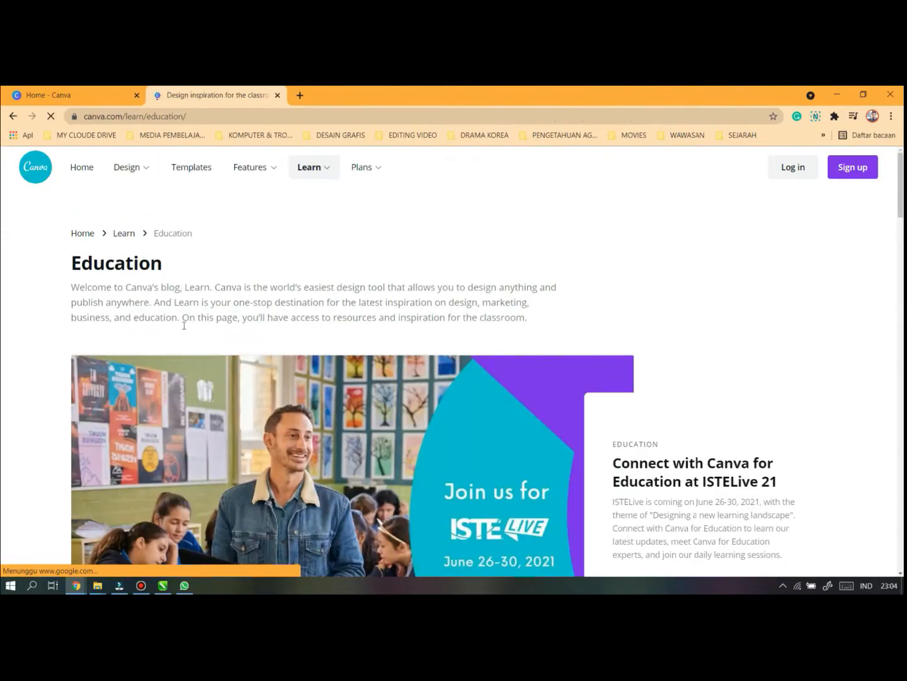
Look through the Education page's featured articles and its latest articles for teachers
scroll(286, 341, down, 5)
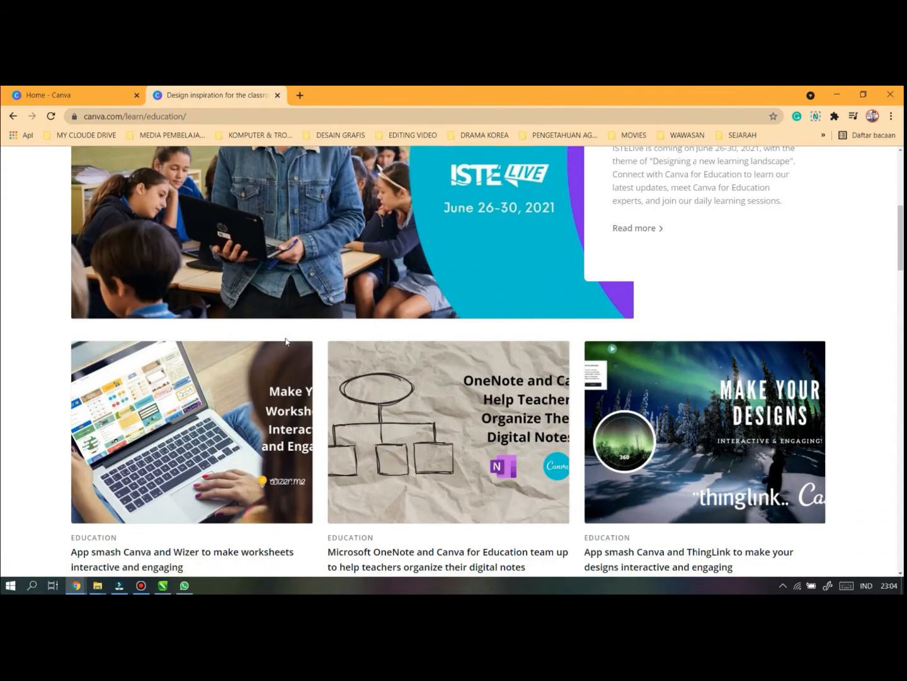
scroll(286, 341, down, 3)
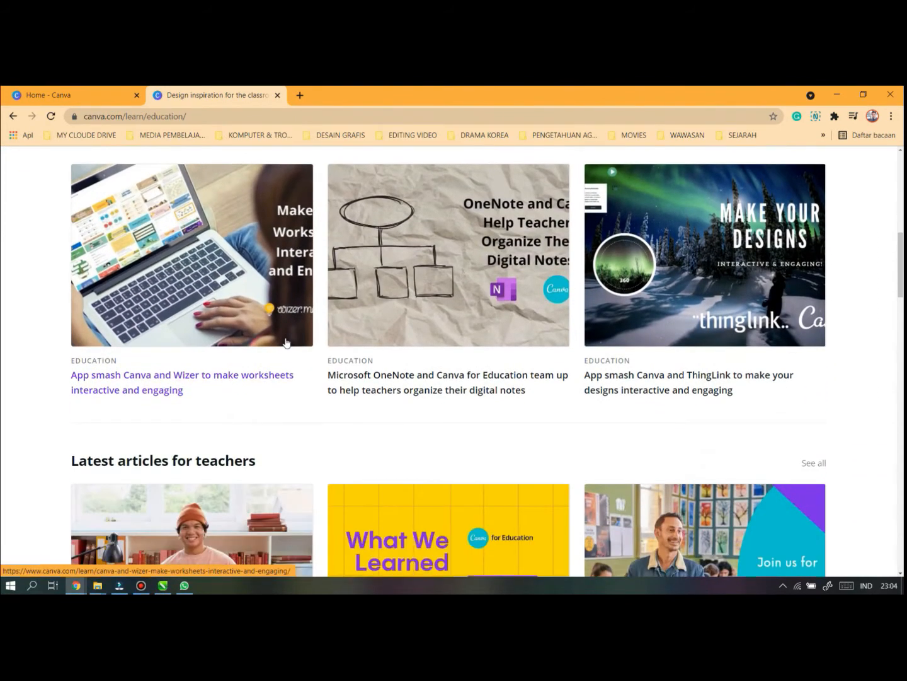
scroll(190, 474, down, 4)
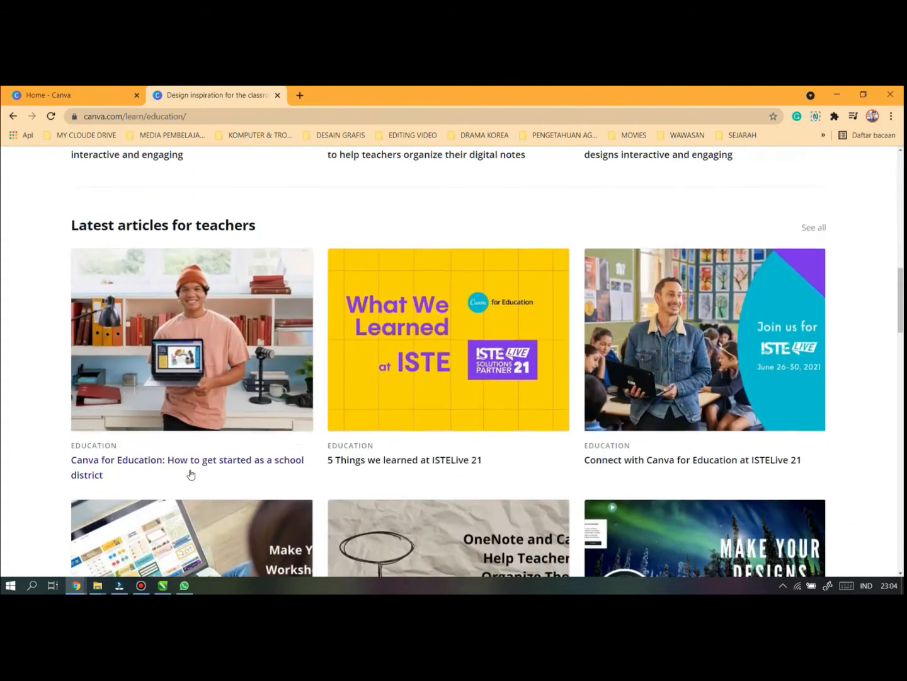
scroll(179, 351, down, 3)
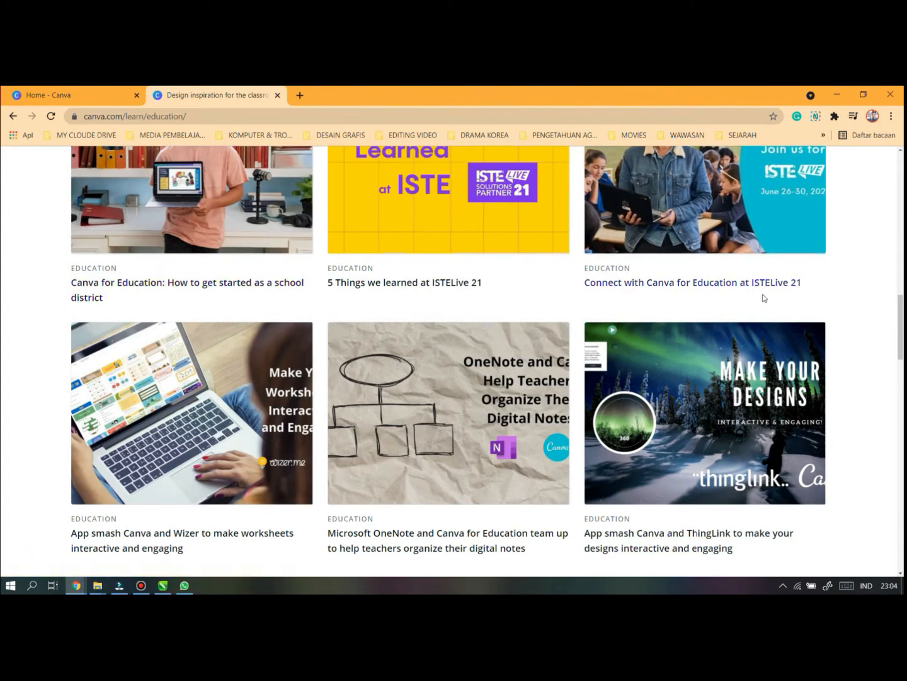
scroll(801, 310, down, 3)
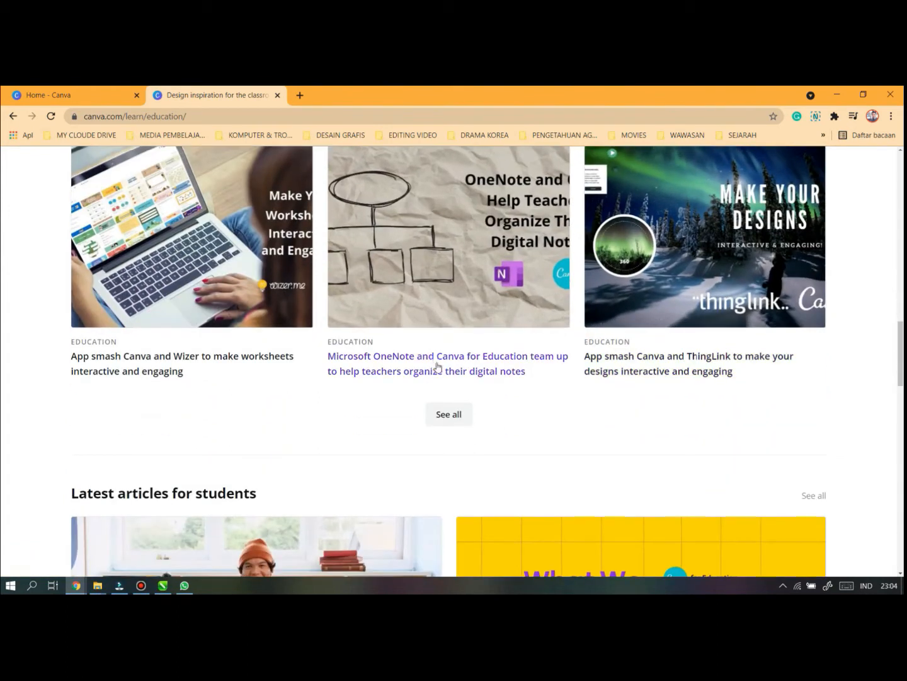
scroll(458, 366, down, 1)
scroll(463, 370, up, 2)
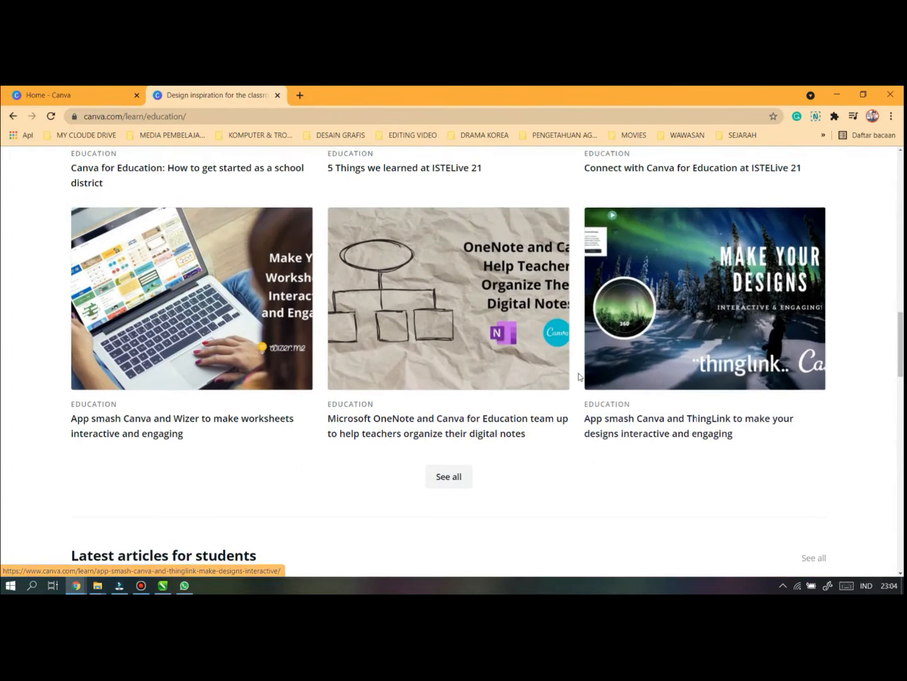
scroll(578, 377, up, 10)
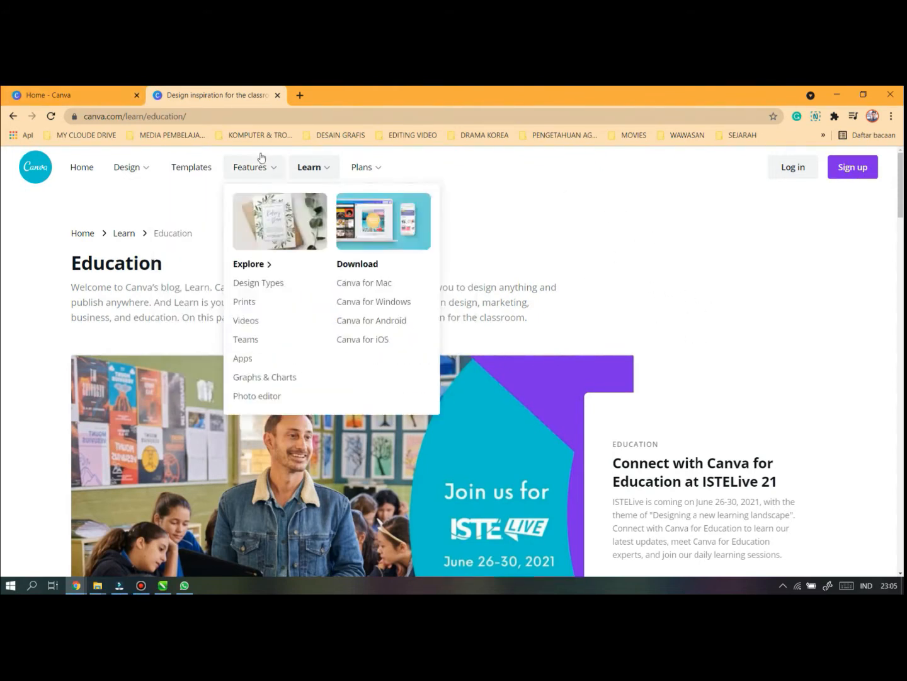
Return to the Canva home page and look through the design types recommended under "For you"
click(68, 94)
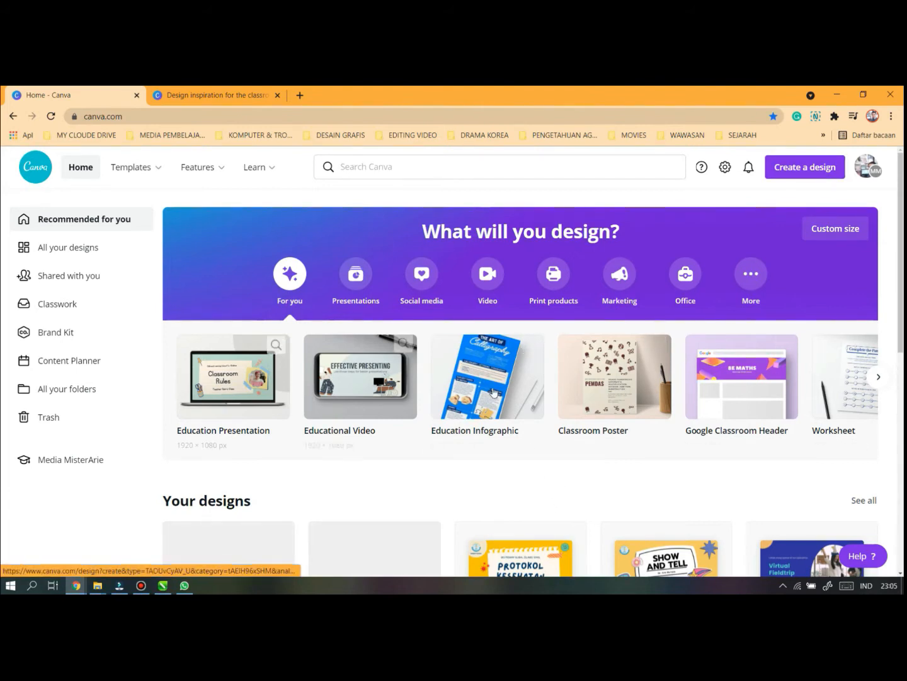
click(876, 378)
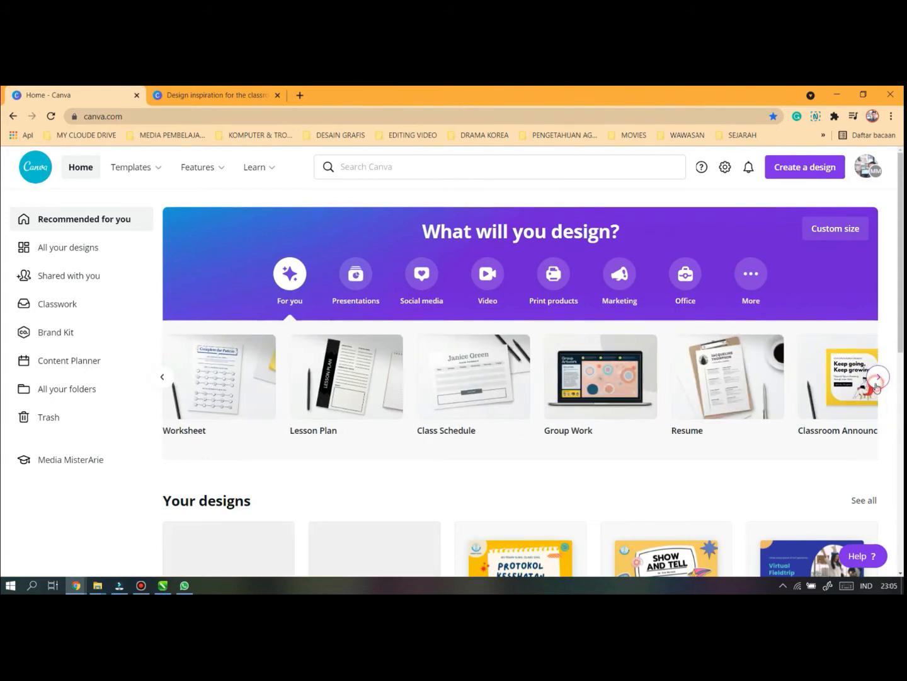
click(877, 378)
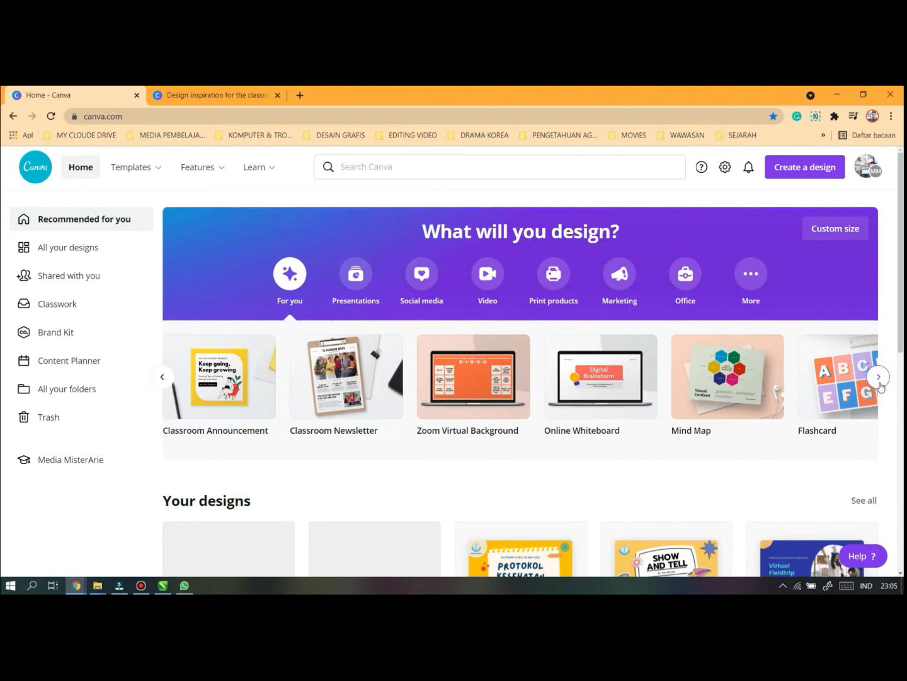
click(879, 378)
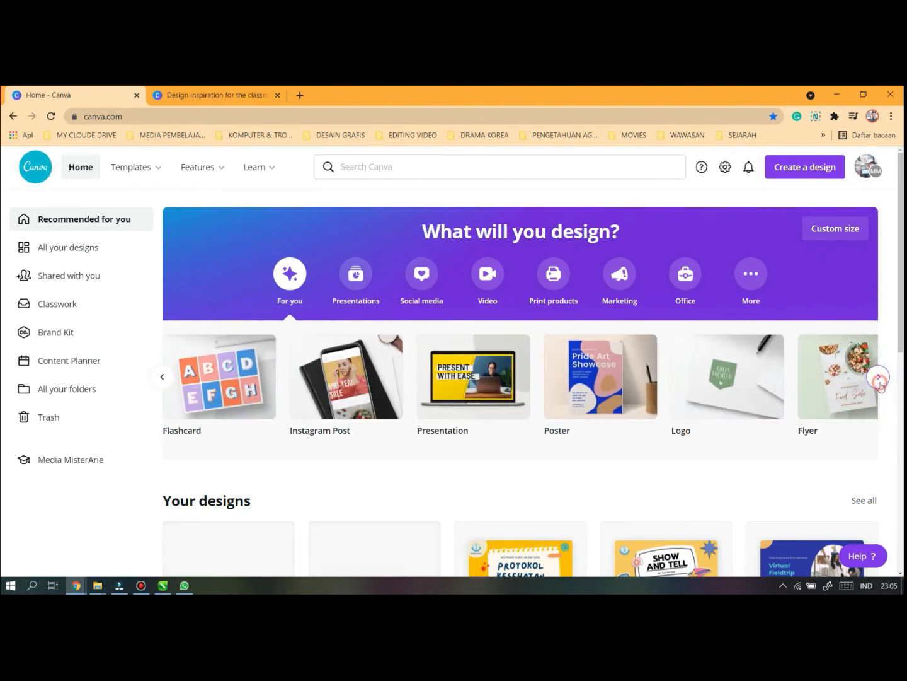
click(879, 380)
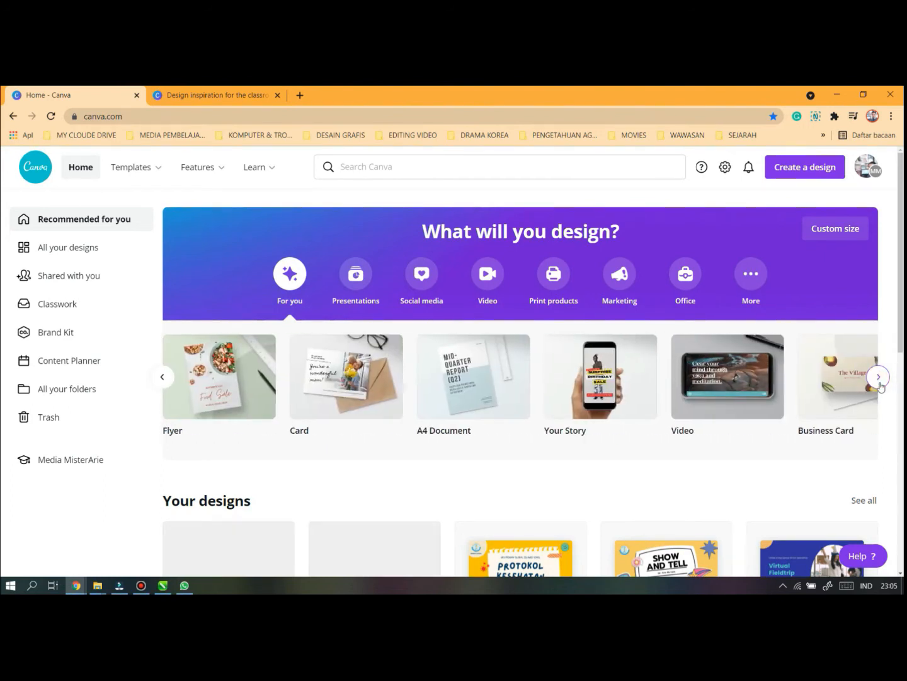
click(879, 380)
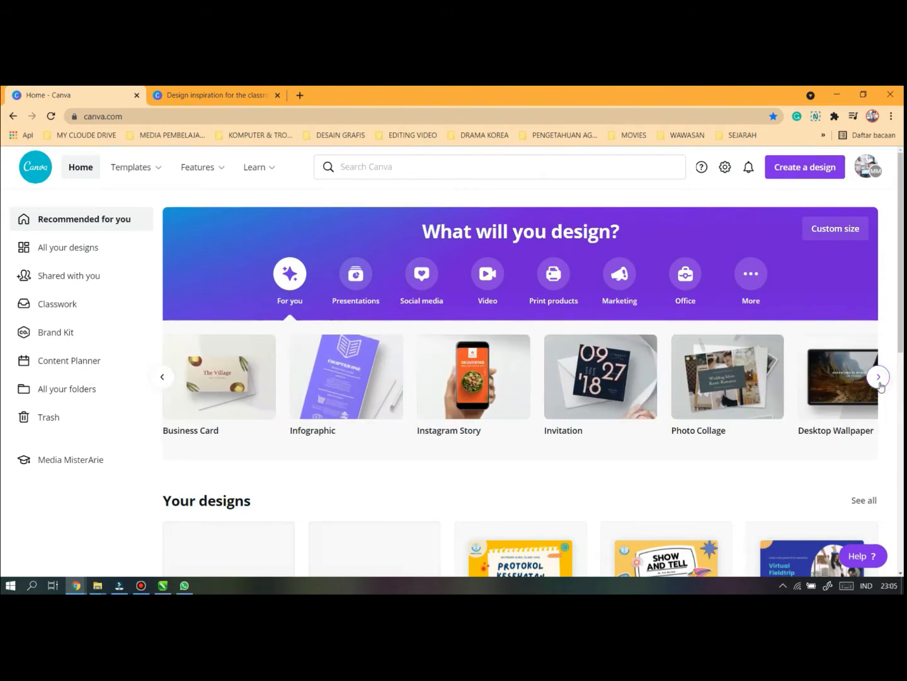
click(879, 378)
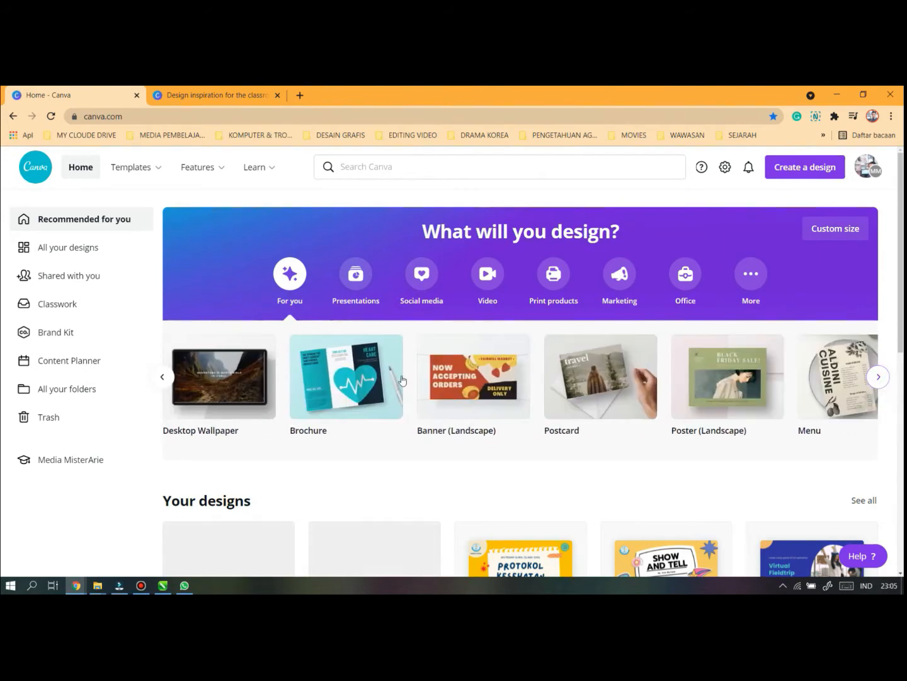
click(162, 377)
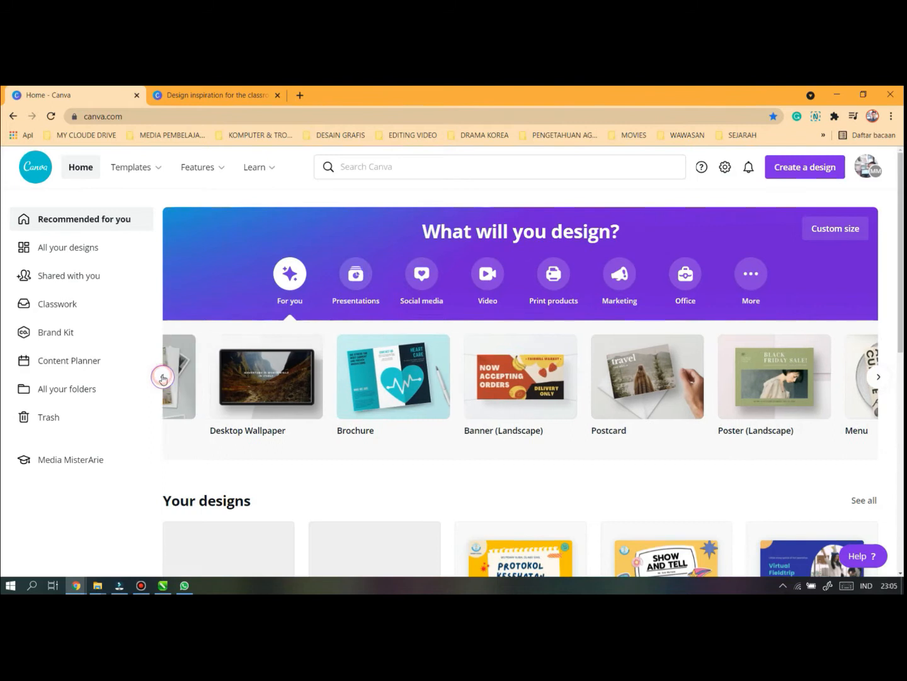
click(161, 377)
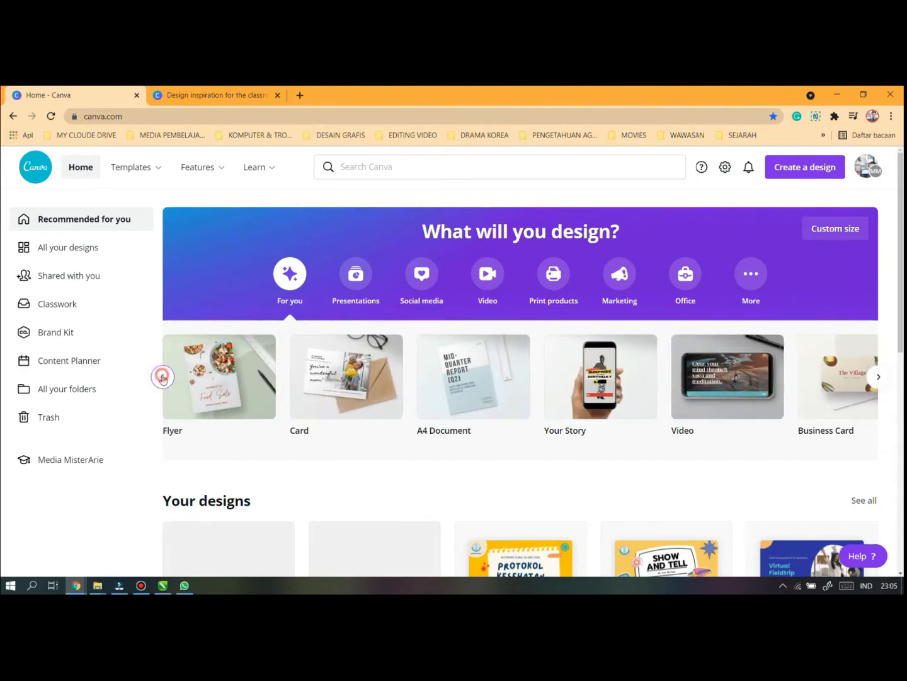
click(162, 377)
click(162, 377)
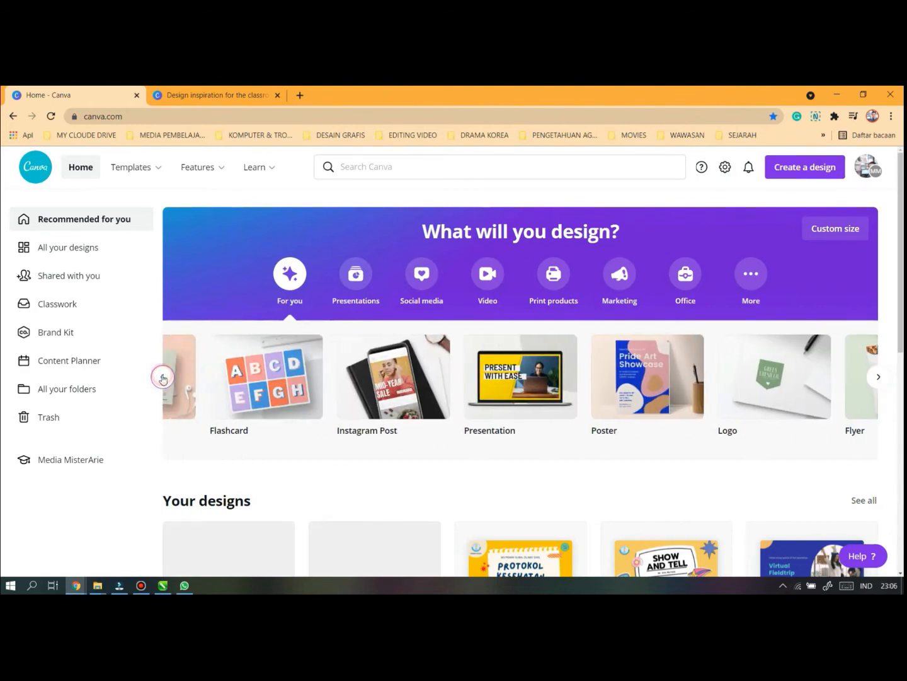
click(162, 378)
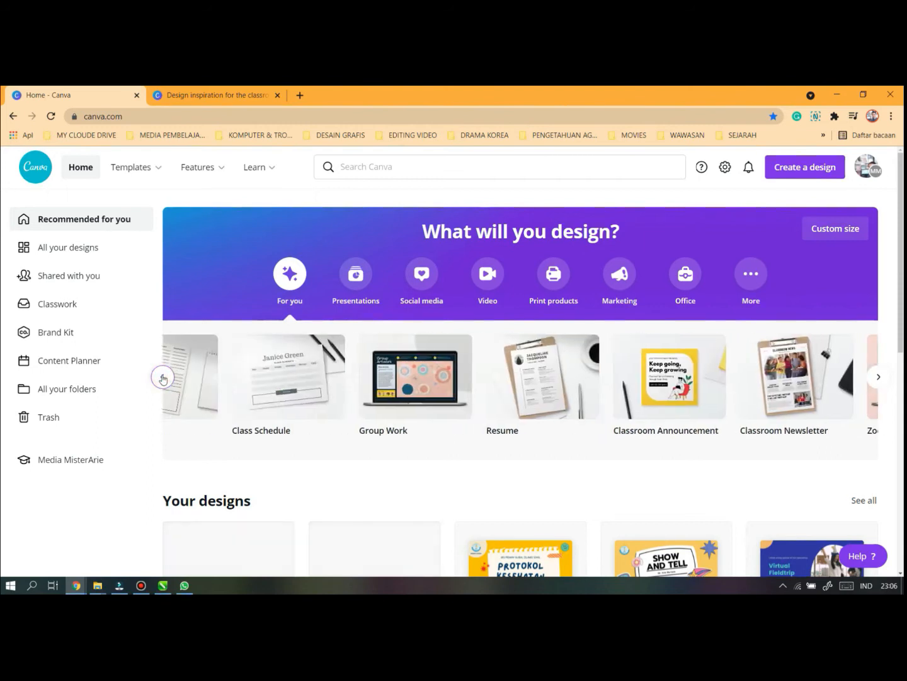
click(163, 377)
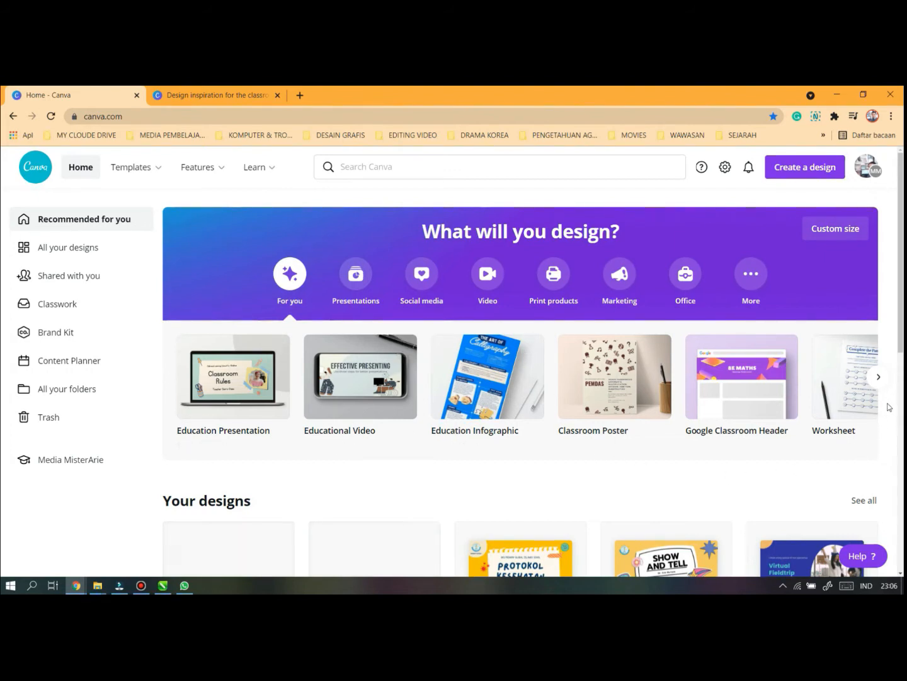
Create a new blank Worksheet design from the recommended design types
click(878, 376)
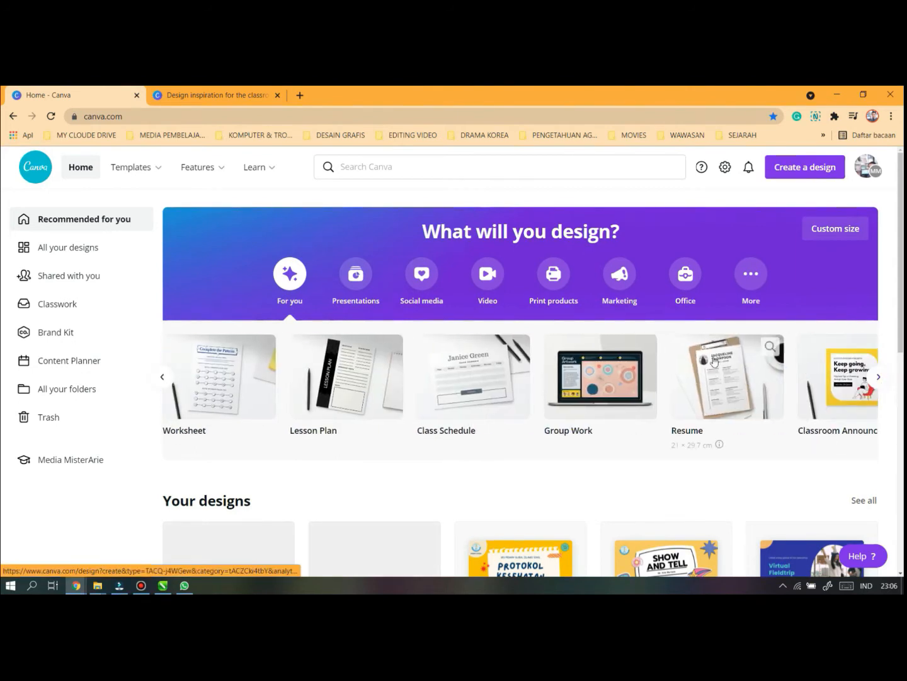
click(221, 378)
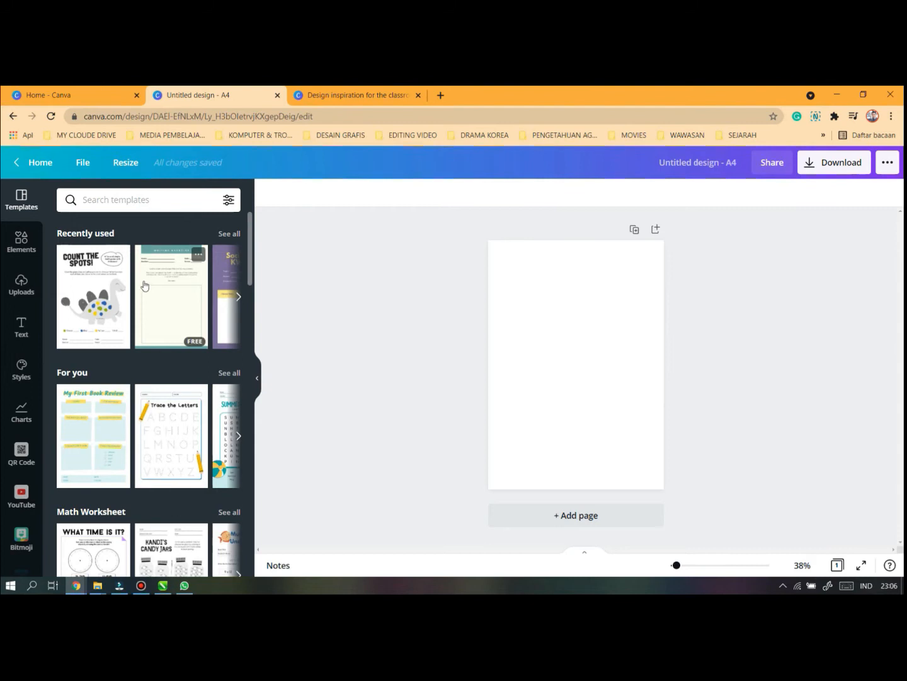
Look through the worksheet template categories, including the recently used, math and English templates
scroll(189, 352, down, 5)
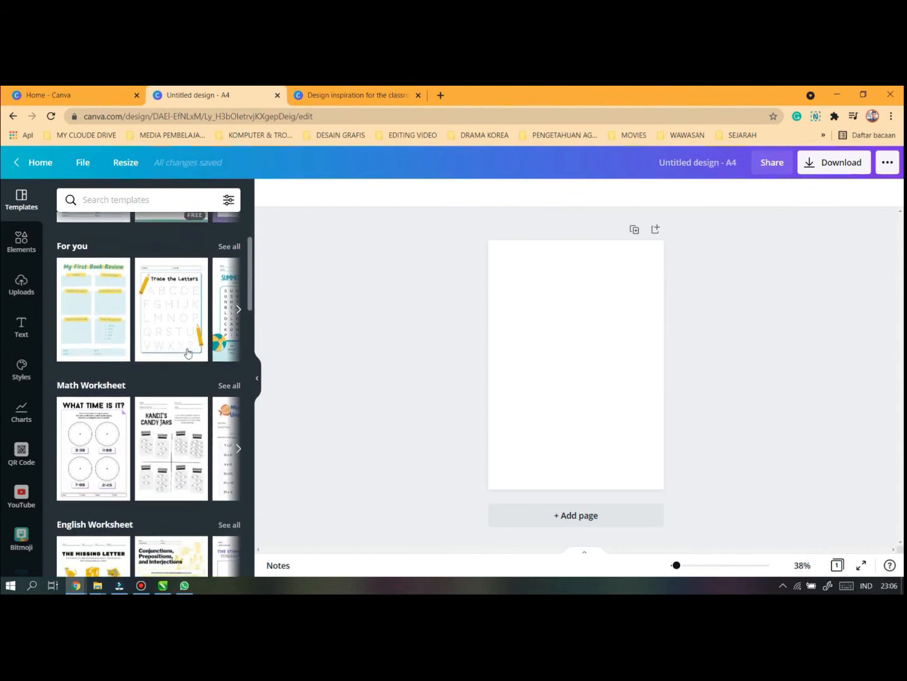
scroll(187, 352, up, 4)
scroll(183, 353, down, 5)
scroll(164, 378, down, 3)
scroll(156, 399, up, 8)
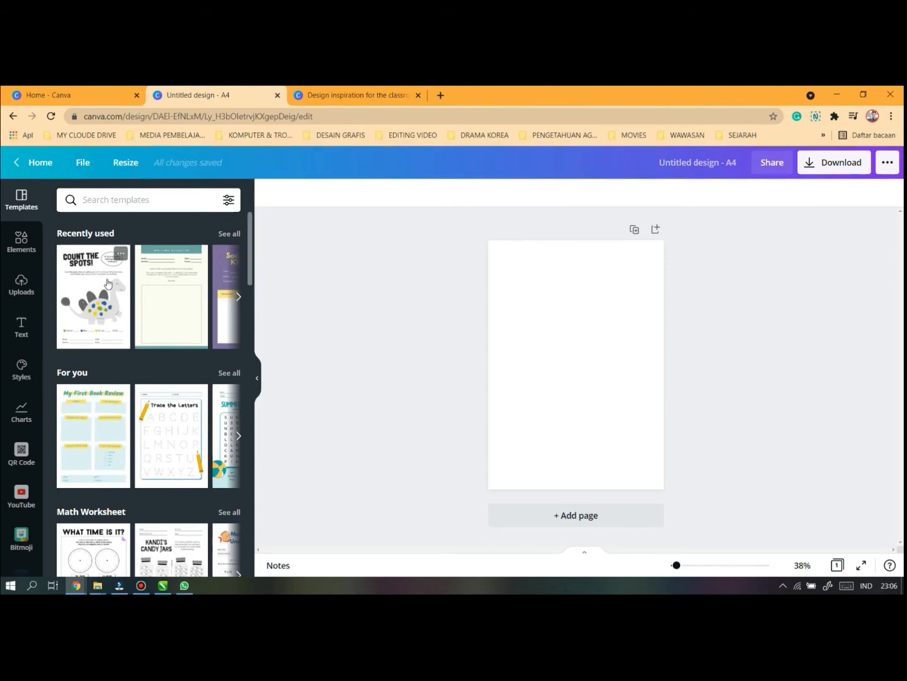
click(239, 298)
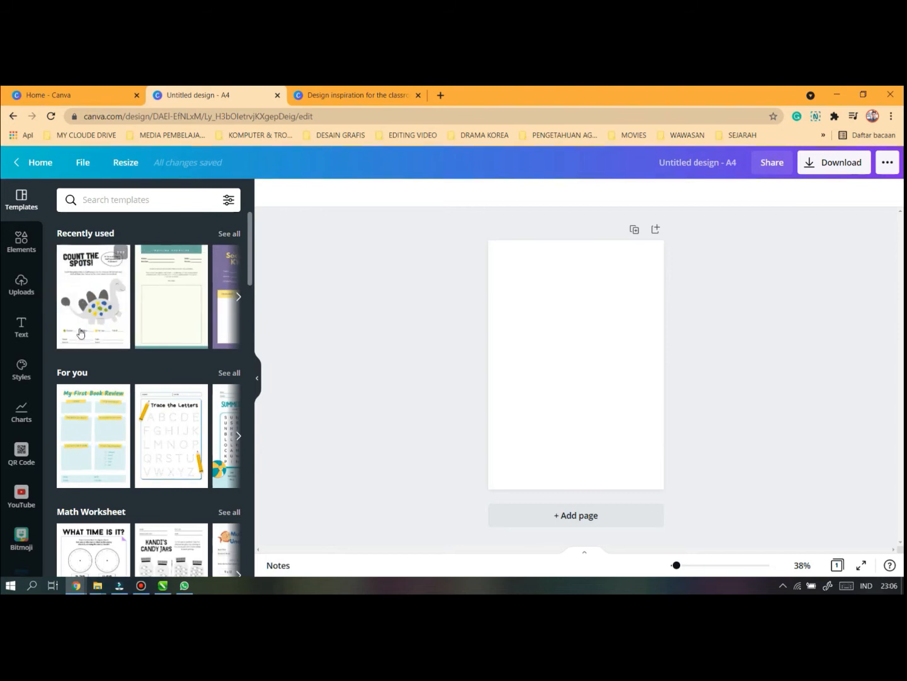
Look through the worksheet template categories from the "For you" suggestions down to the Coloring Pages
scroll(89, 384, down, 2)
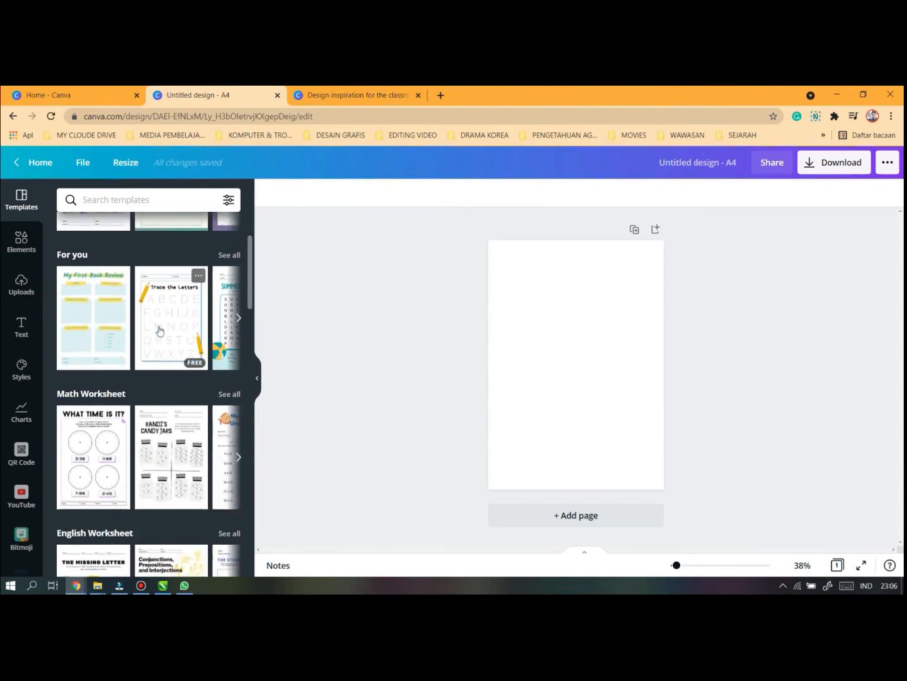
scroll(150, 334, down, 3)
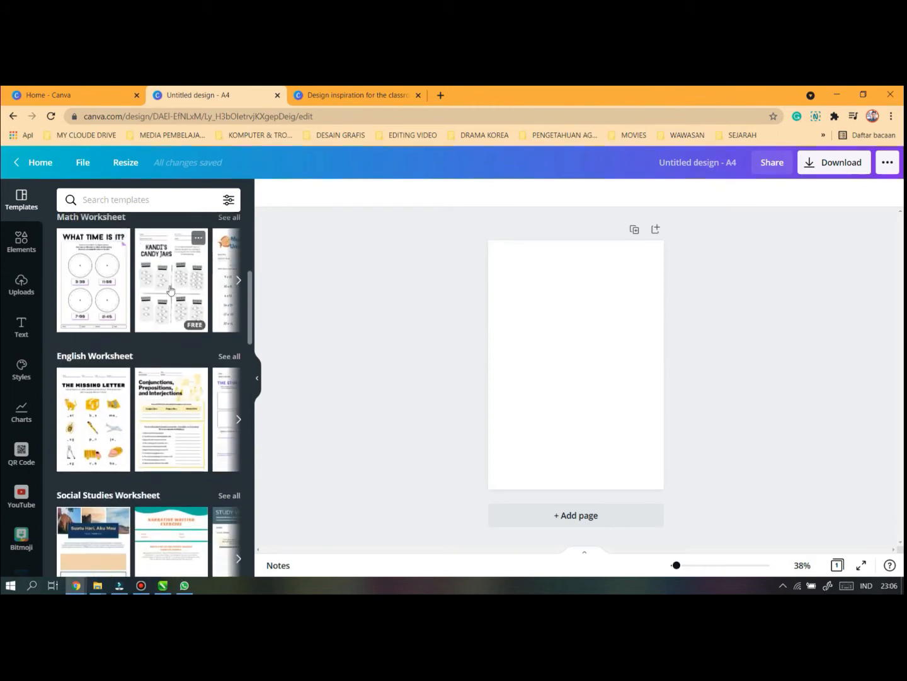
scroll(123, 249, up, 1)
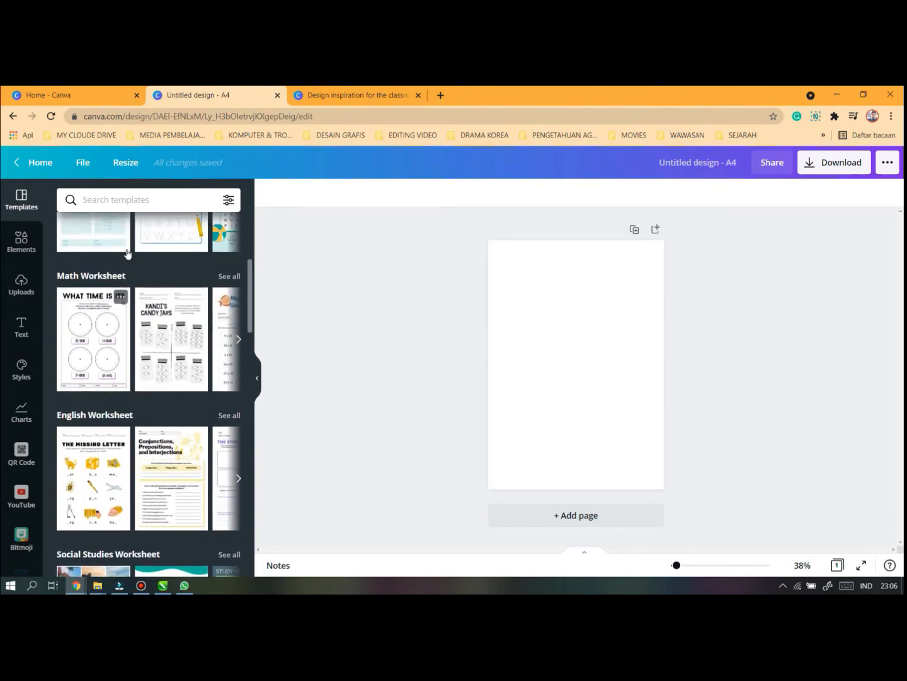
scroll(161, 312, down, 1)
scroll(166, 317, down, 2)
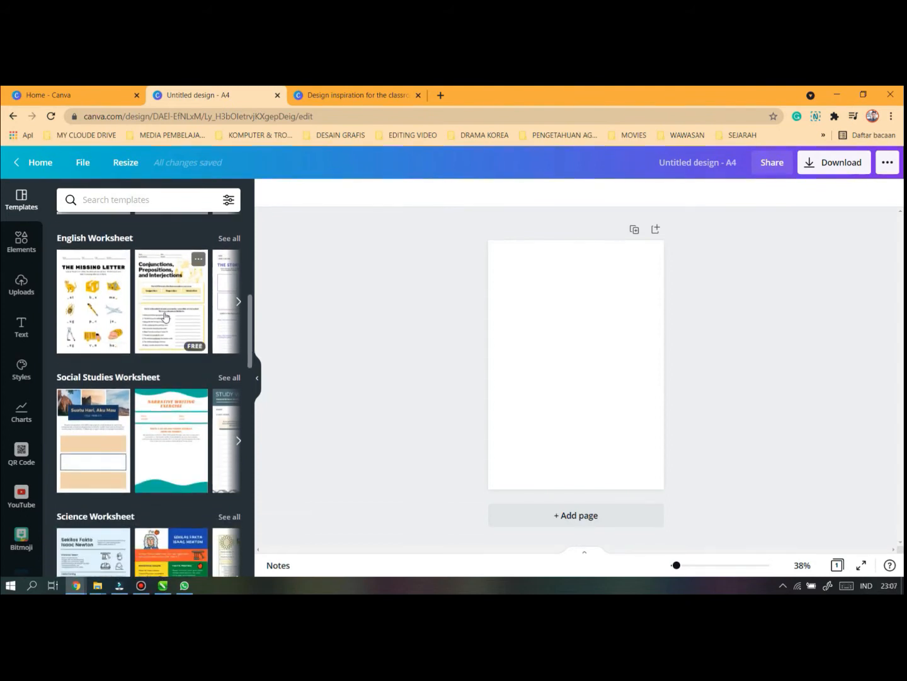
scroll(166, 317, down, 2)
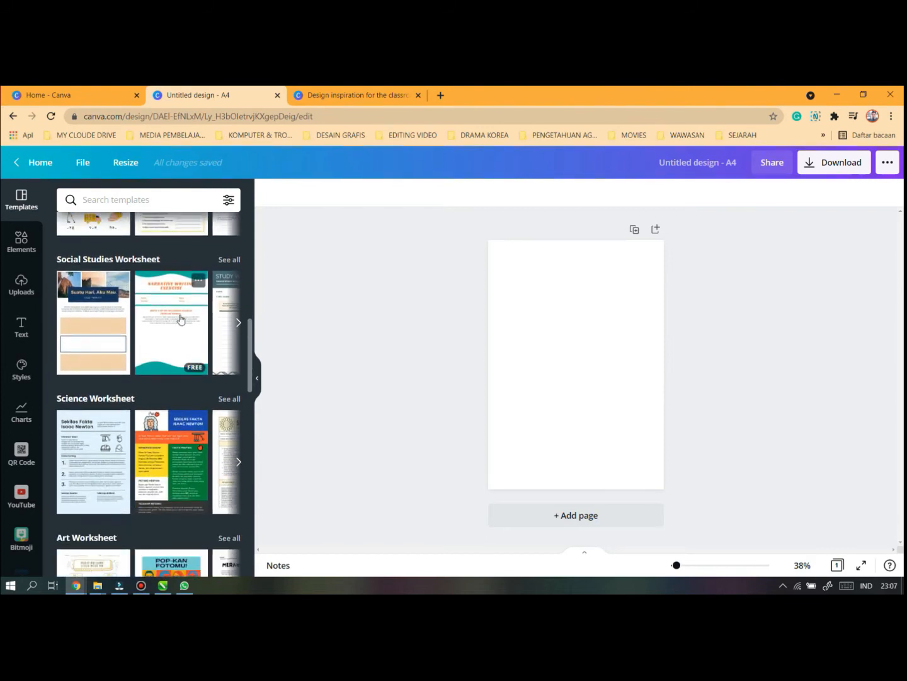
scroll(166, 326, down, 3)
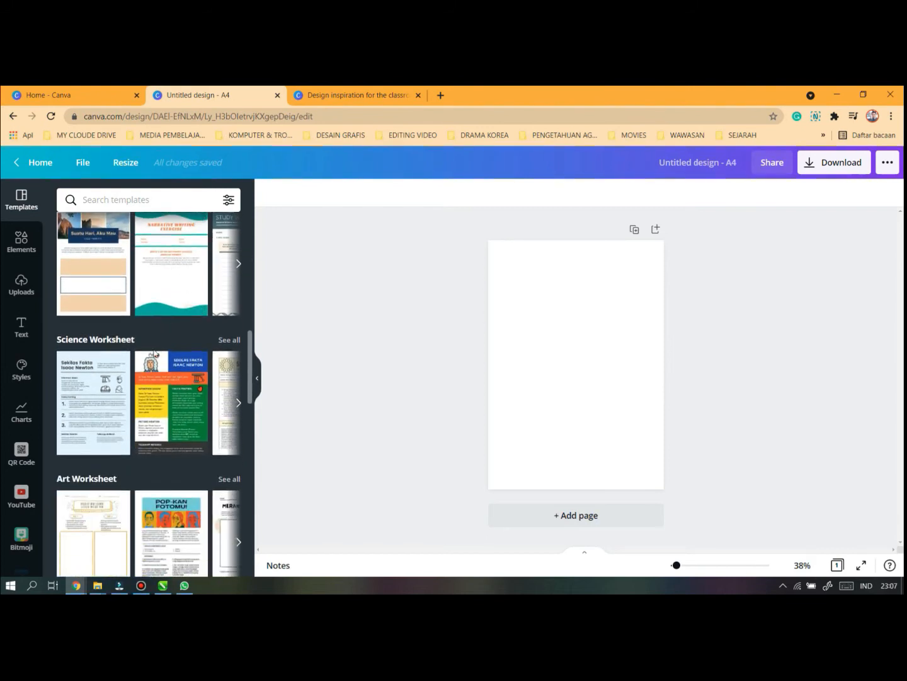
scroll(119, 389, down, 3)
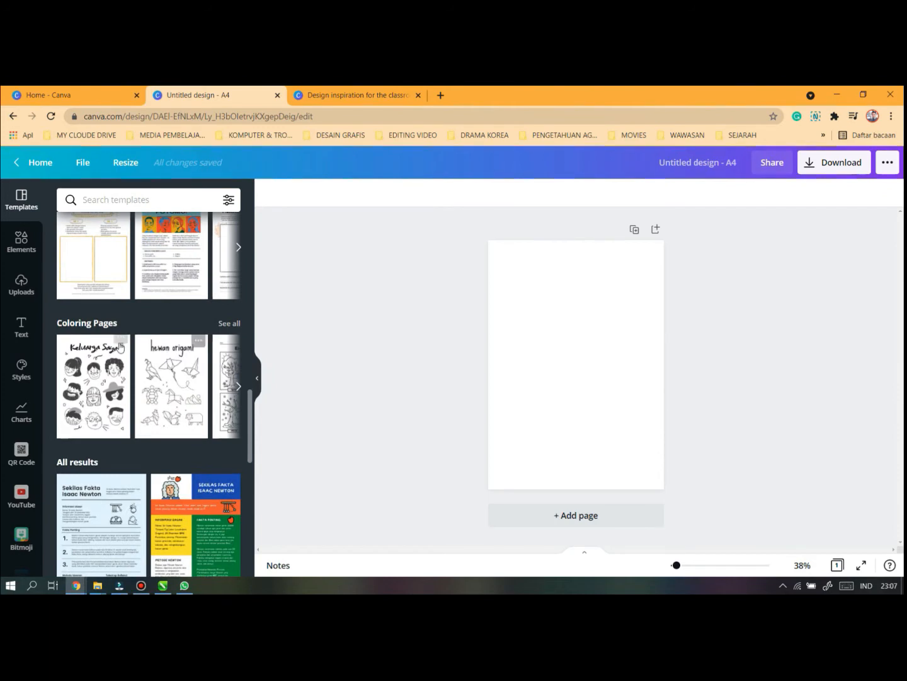
scroll(168, 378, down, 1)
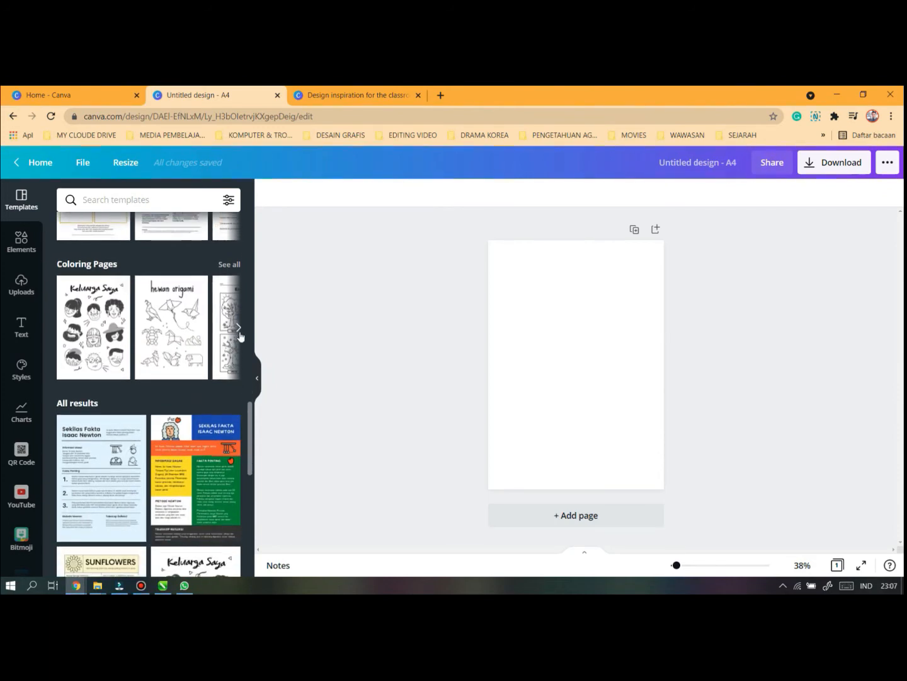
Look through the Coloring Pages templates and the full list of worksheet templates under "All results"
click(239, 327)
click(240, 329)
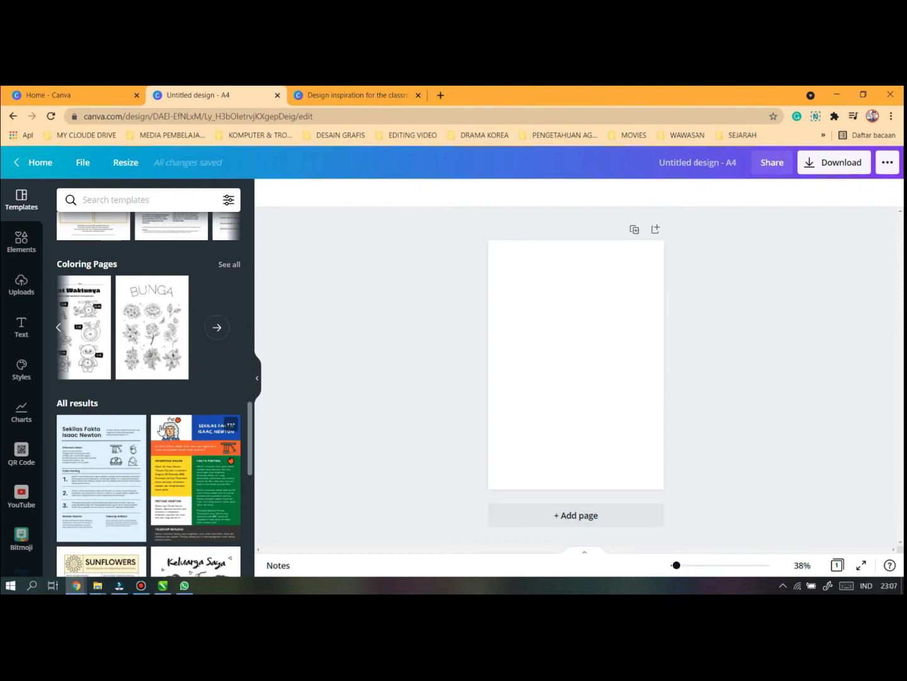
scroll(96, 452, down, 1)
scroll(95, 369, down, 10)
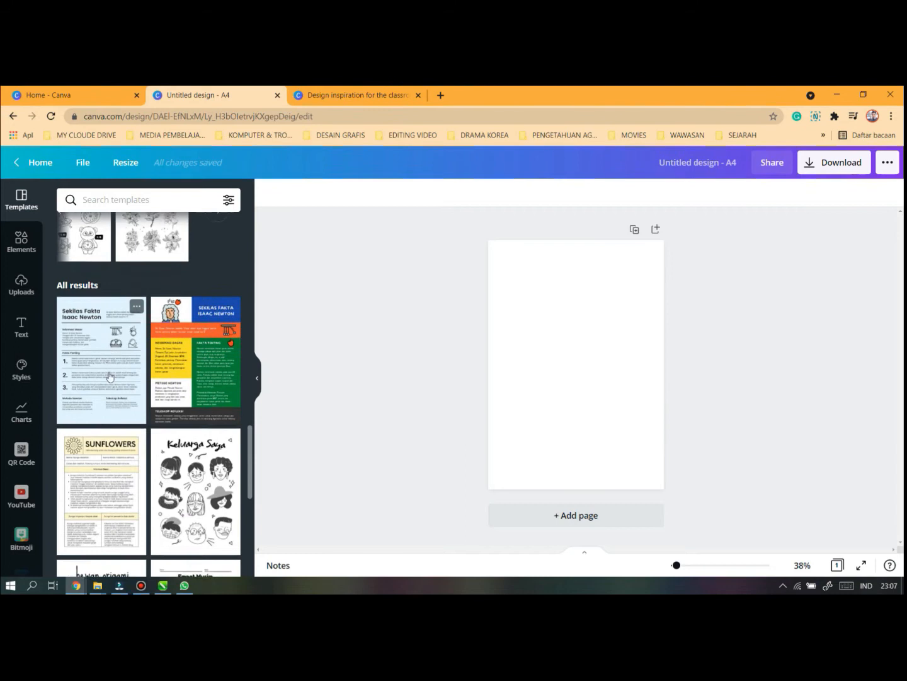
scroll(120, 386, down, 7)
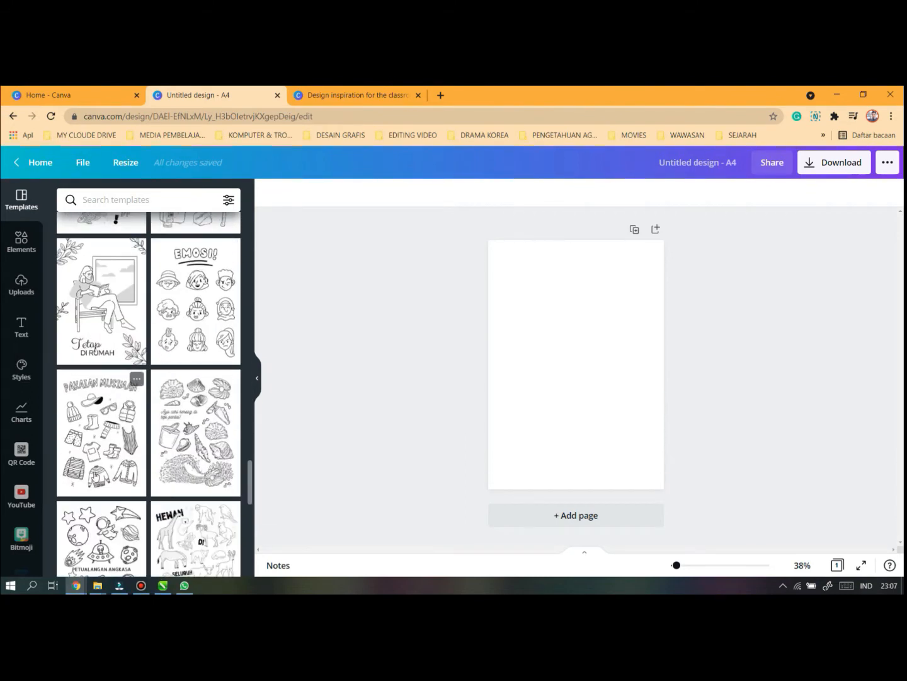
scroll(114, 440, down, 5)
scroll(109, 467, up, 10)
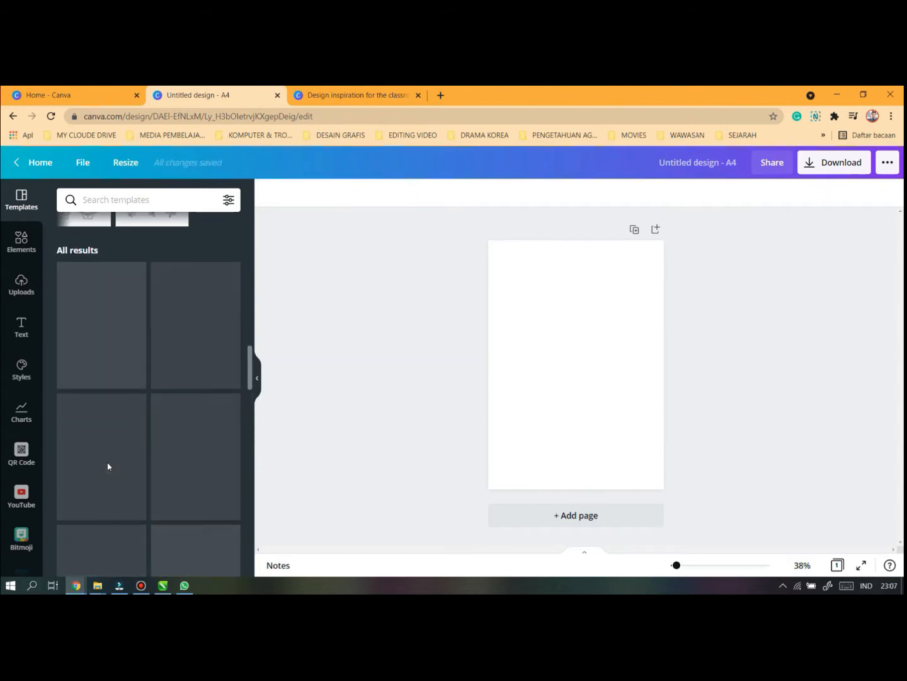
scroll(116, 438, up, 4)
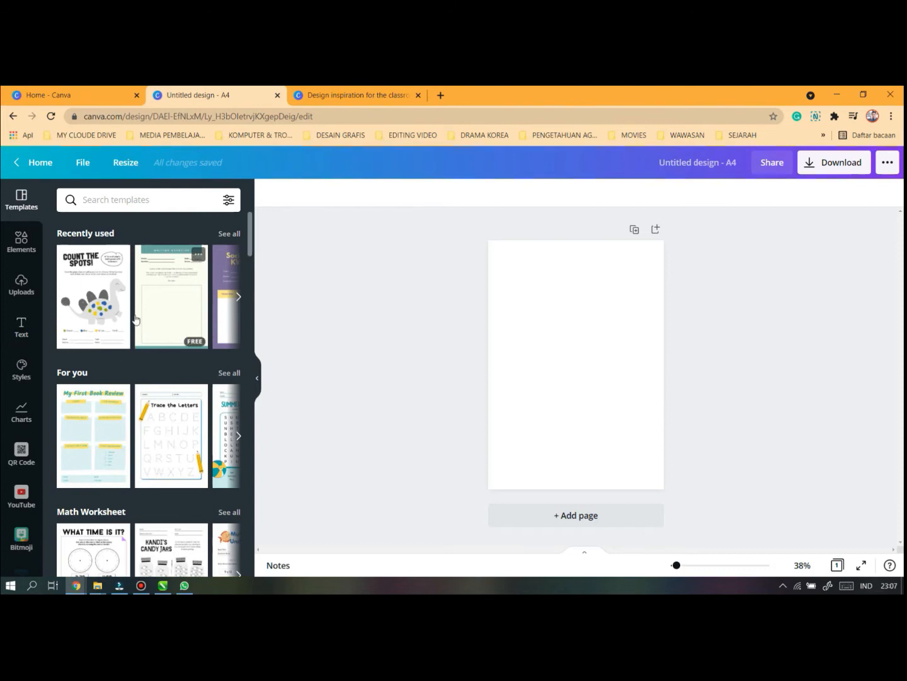
Apply "The Missing Letter" template from the English Worksheet category to the blank page and enlarge the page view to 101%
scroll(155, 352, down, 5)
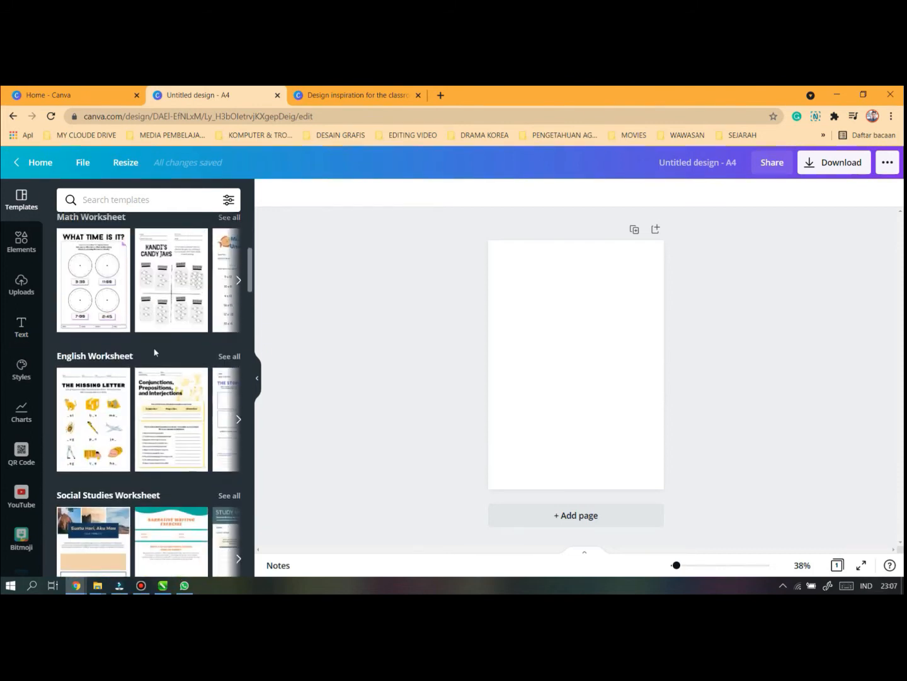
scroll(155, 352, down, 4)
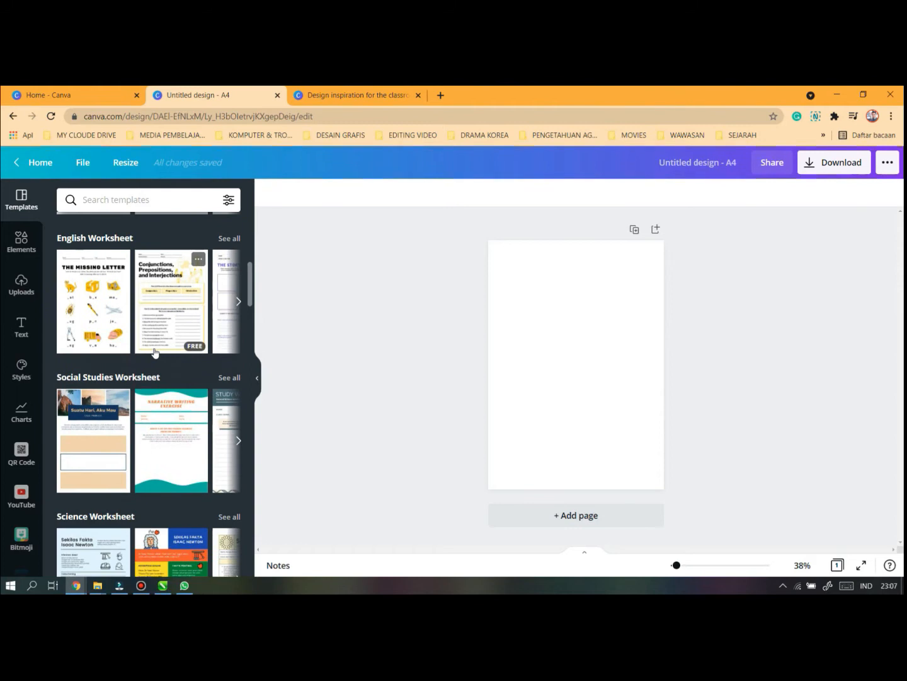
click(95, 298)
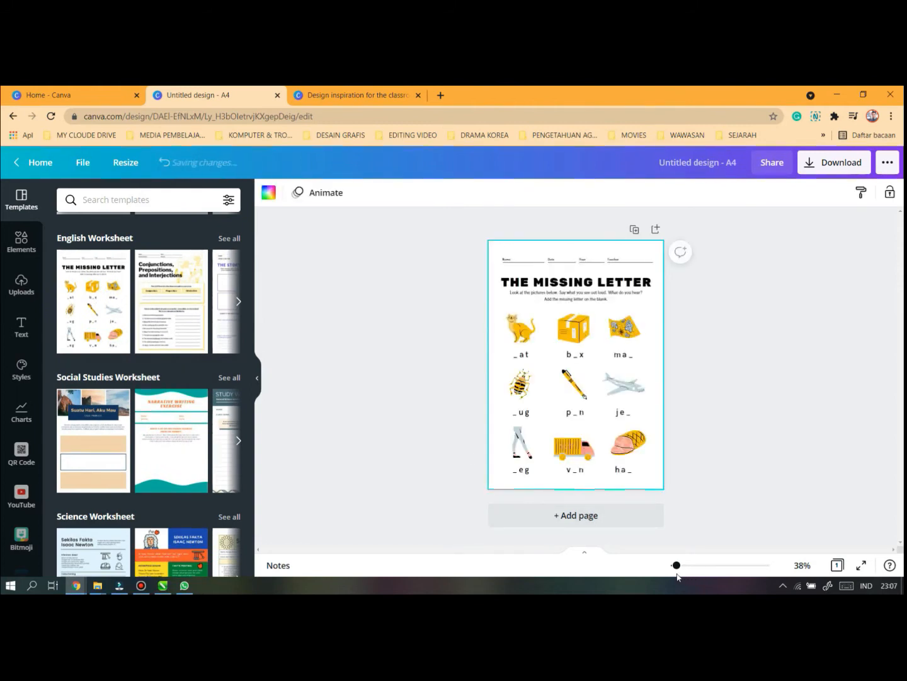
drag(677, 566, 689, 566)
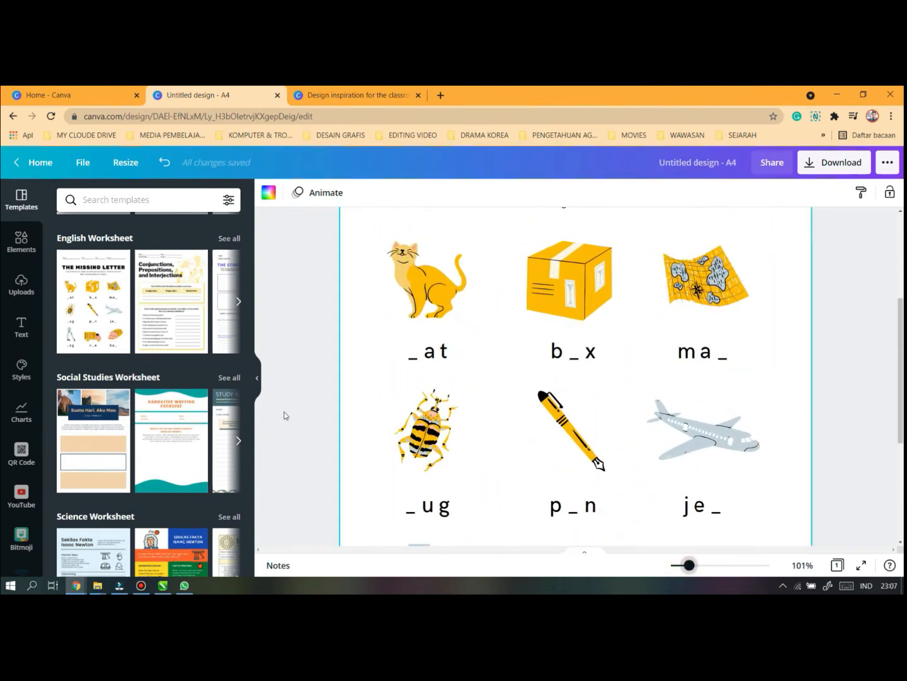
Try the English Worksheet templates "Conjunctions, Prepositions, and Interjections" and "The Music of Figurative Language" on the page
click(176, 305)
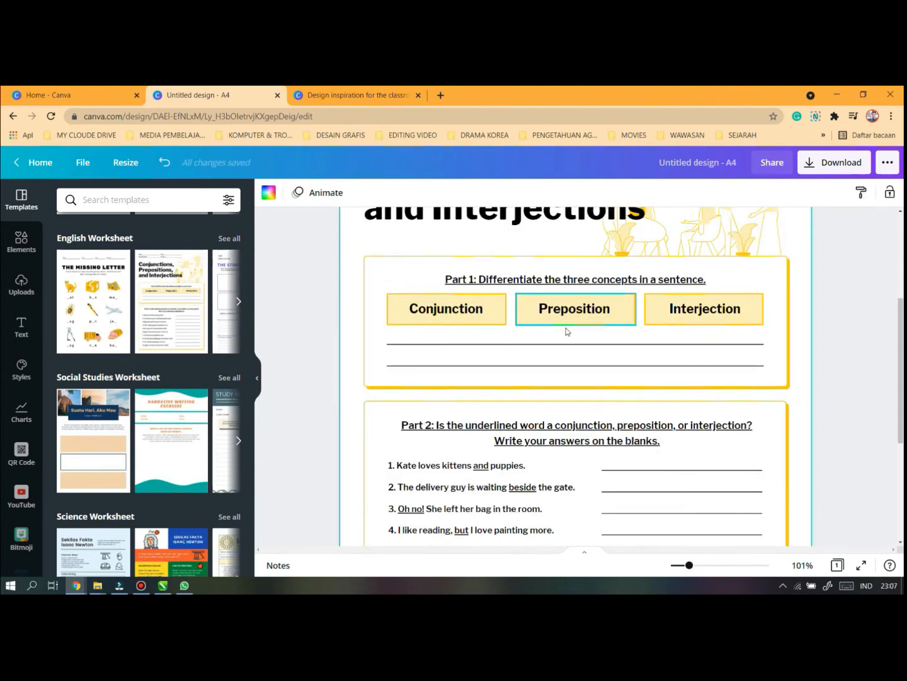
scroll(554, 319, up, 2)
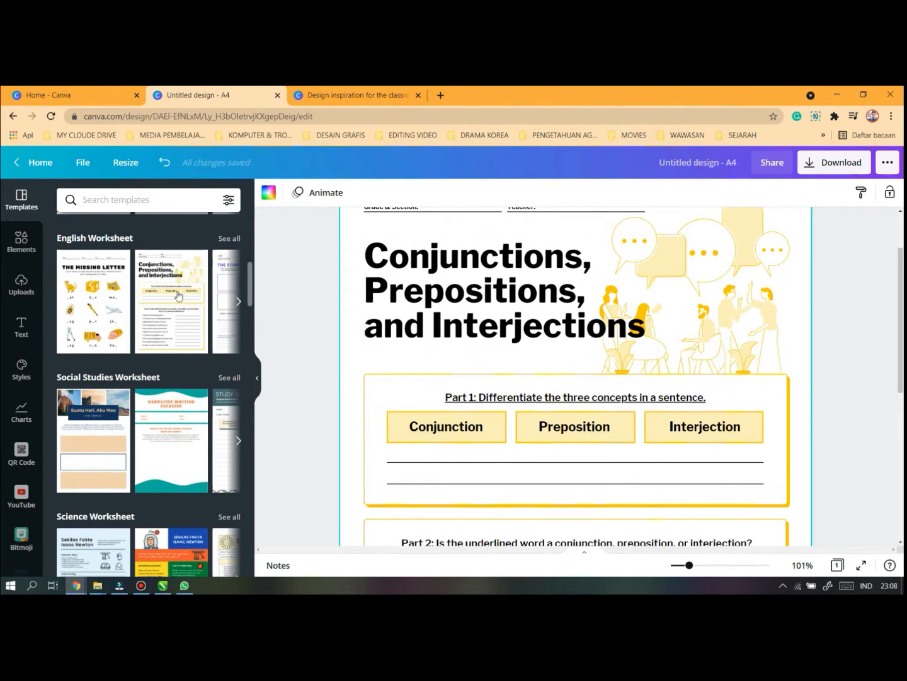
click(240, 302)
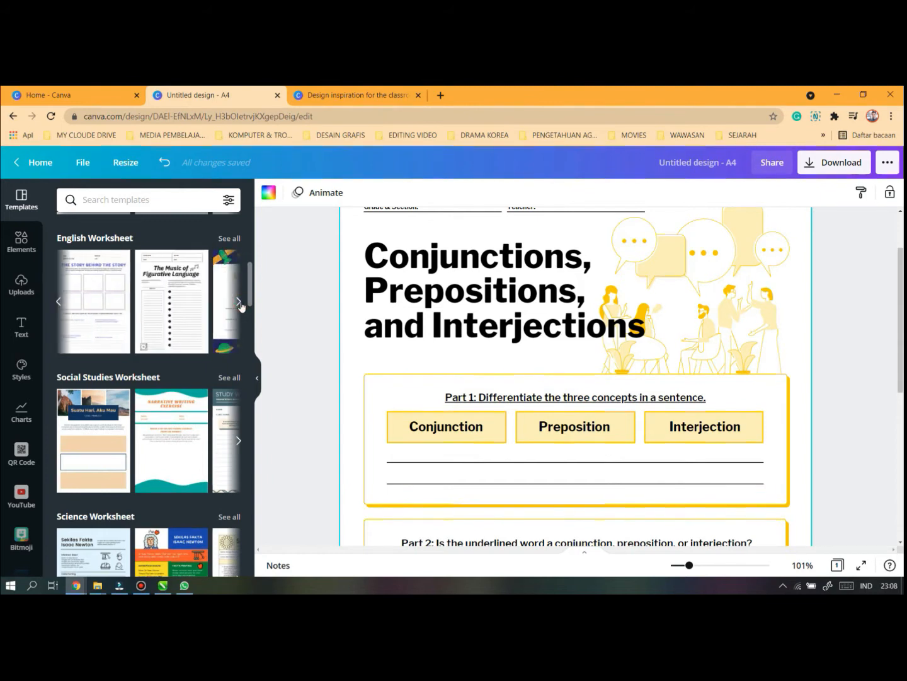
click(158, 312)
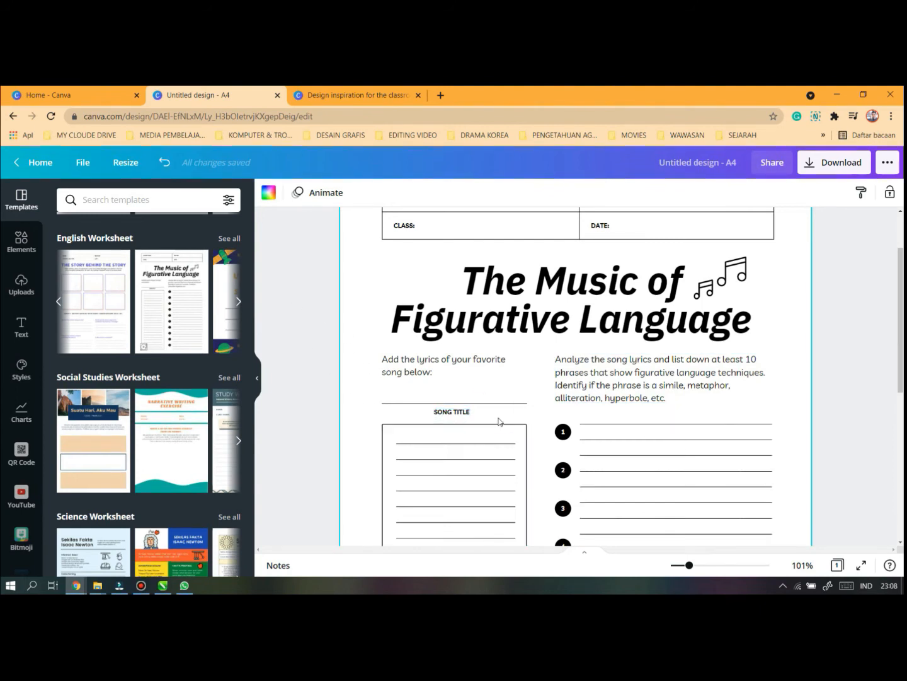
scroll(499, 421, down, 3)
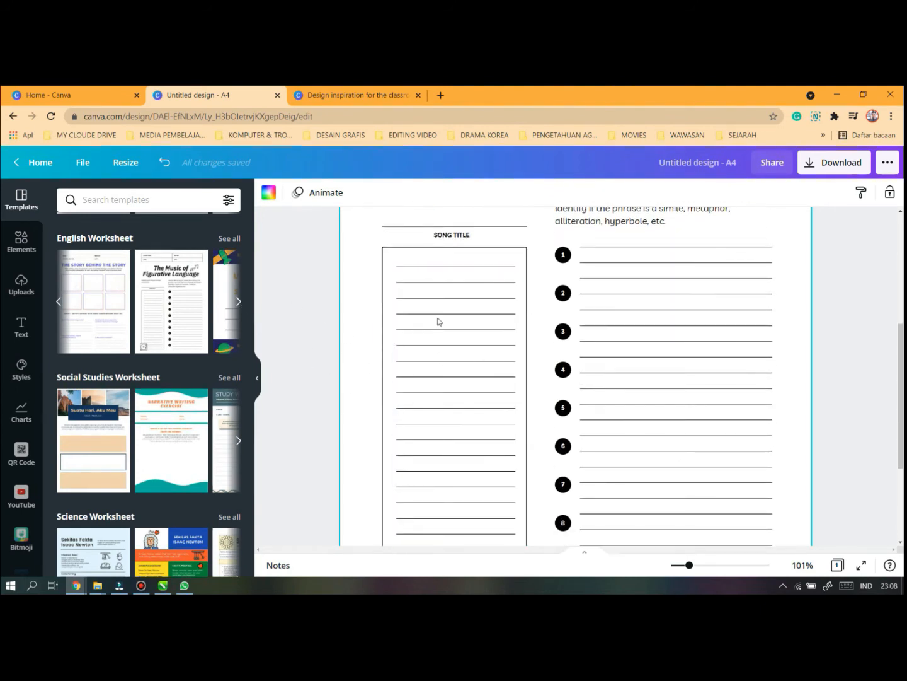
scroll(439, 321, up, 2)
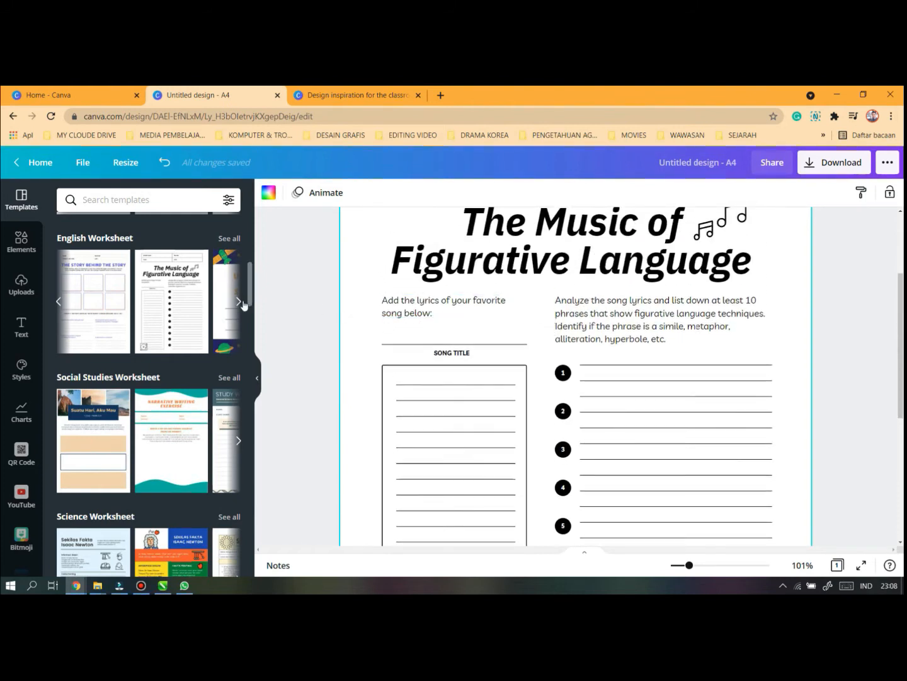
Go through the remaining English Worksheet templates and apply "The Missing Letter" to the page again
click(239, 301)
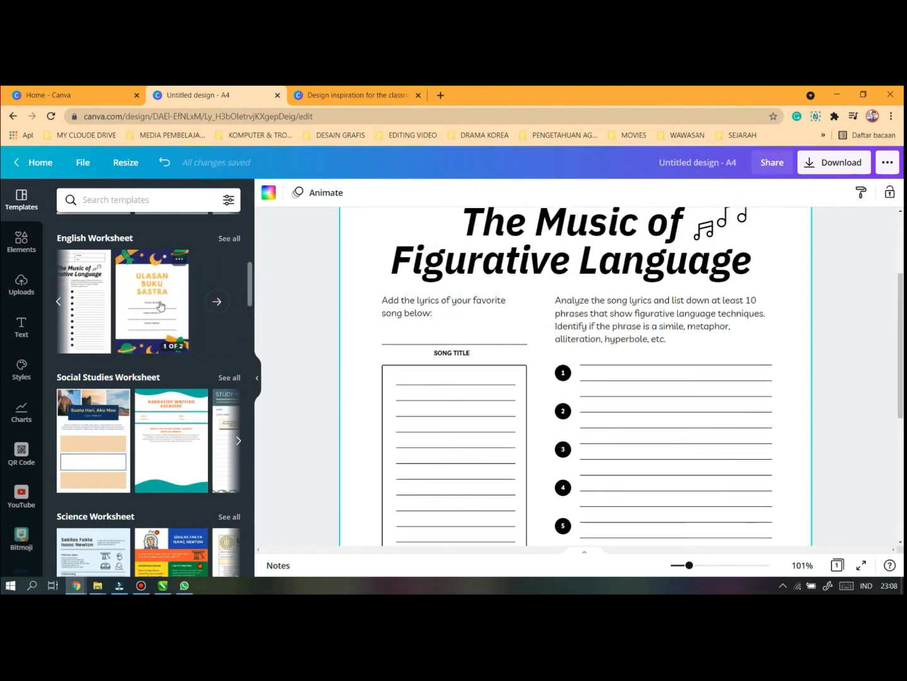
click(58, 301)
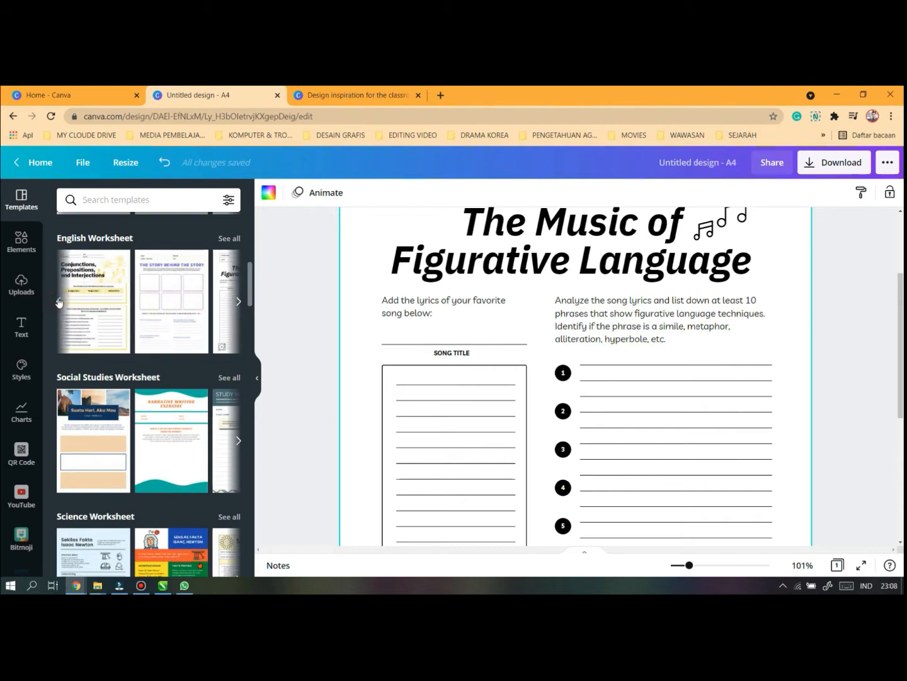
click(58, 301)
click(87, 312)
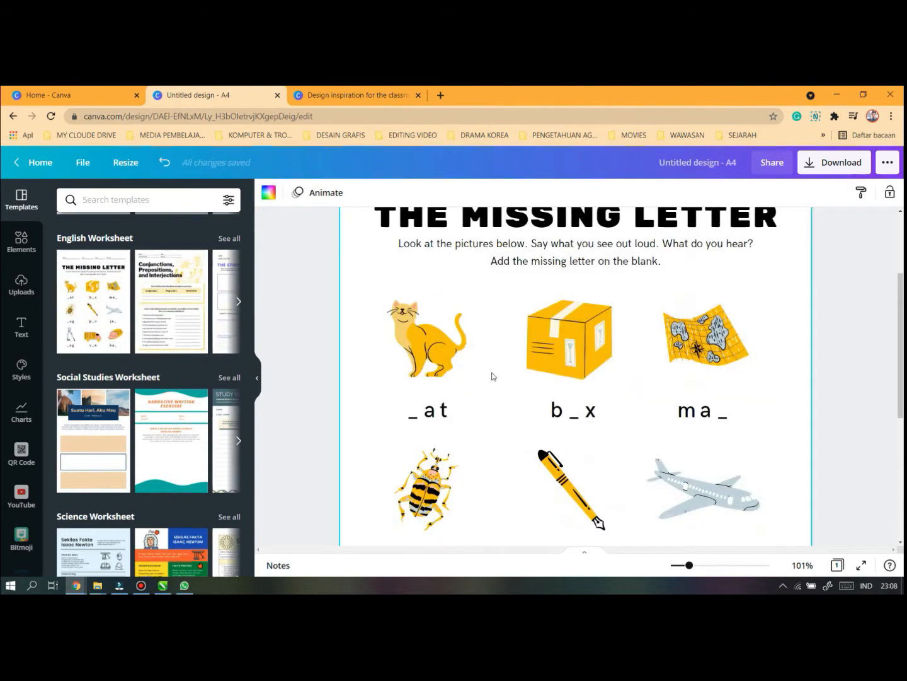
Examine the Missing Letter worksheet's header fields, title, instructions and picture exercises
scroll(493, 376, up, 2)
scroll(493, 377, down, 1)
scroll(584, 371, up, 1)
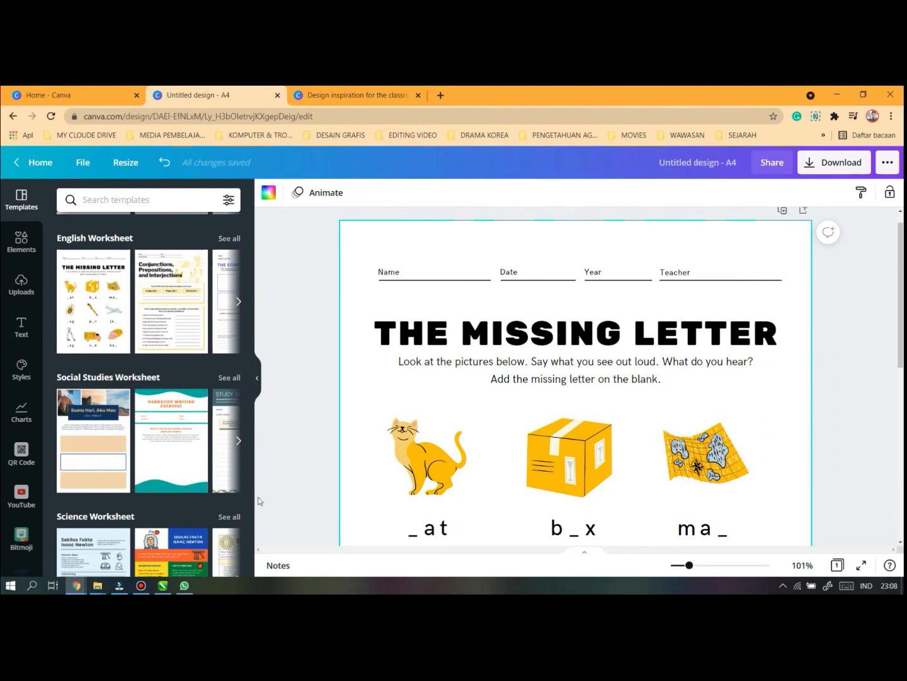
scroll(587, 497, down, 2)
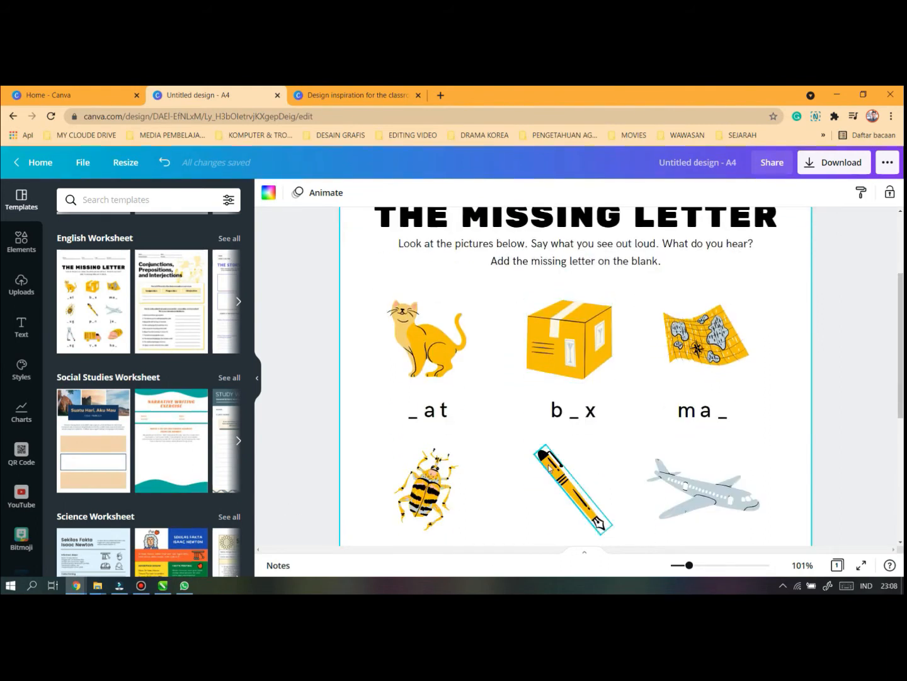
scroll(542, 460, down, 1)
scroll(468, 382, up, 2)
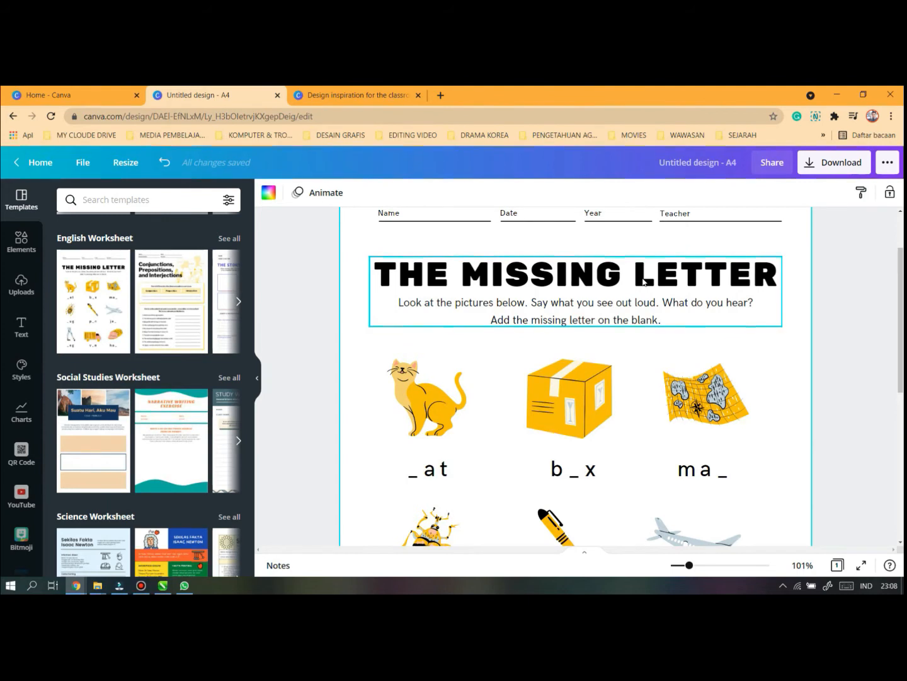
scroll(643, 286, up, 1)
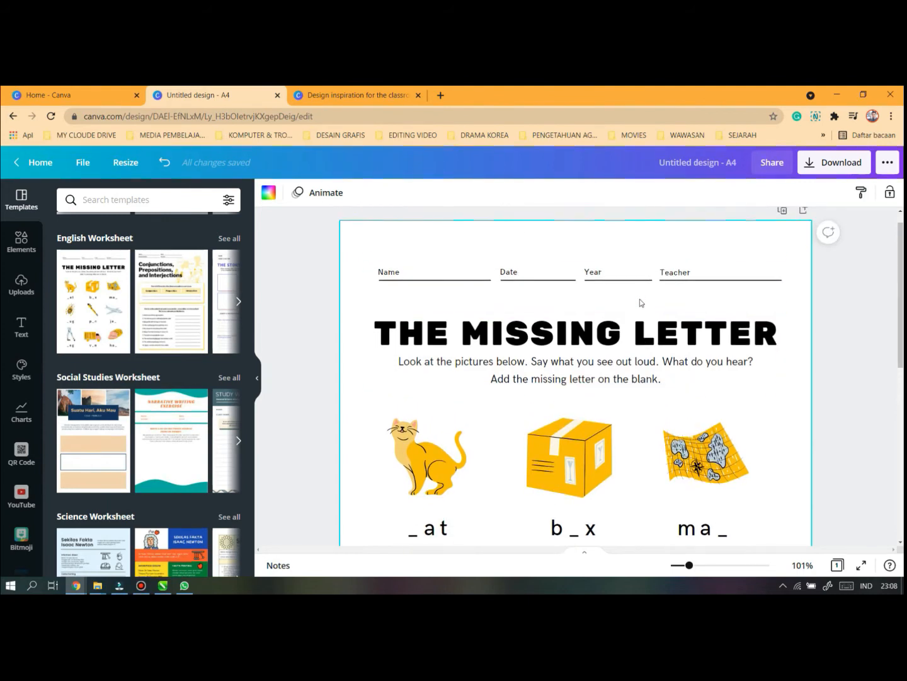
Replace the worksheet's title "THE MISSING LETTER" with "TEBAK KATA"
double_click(636, 336)
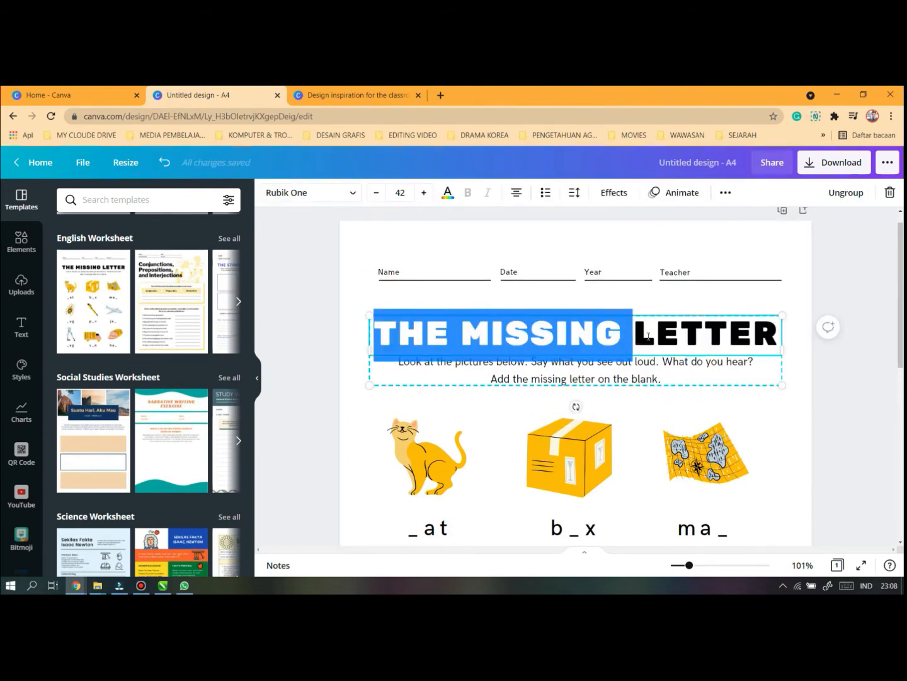
click(672, 344)
drag(390, 328, 829, 358)
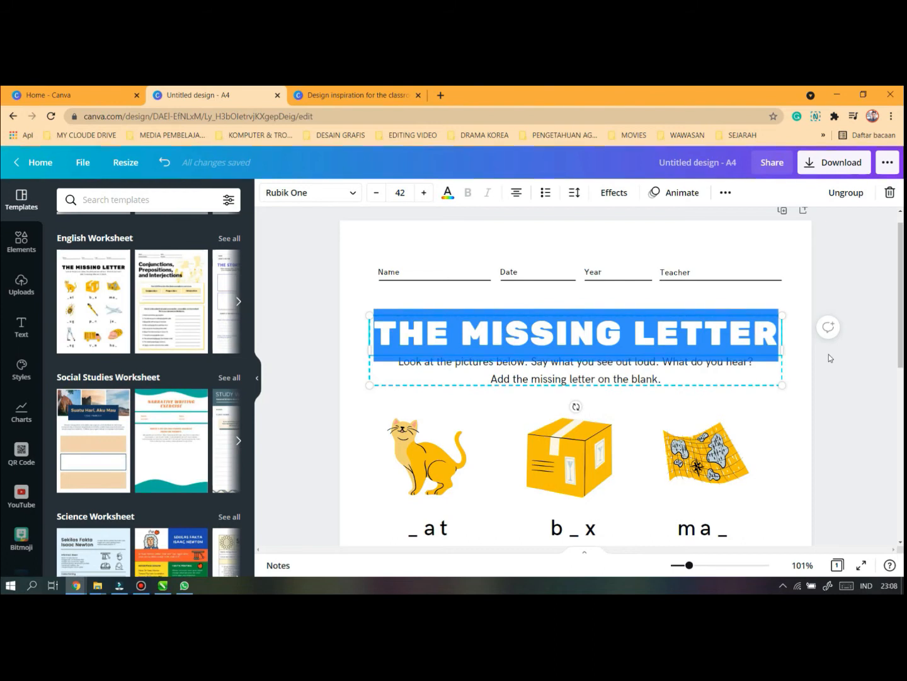
text(TEBAK KATA)
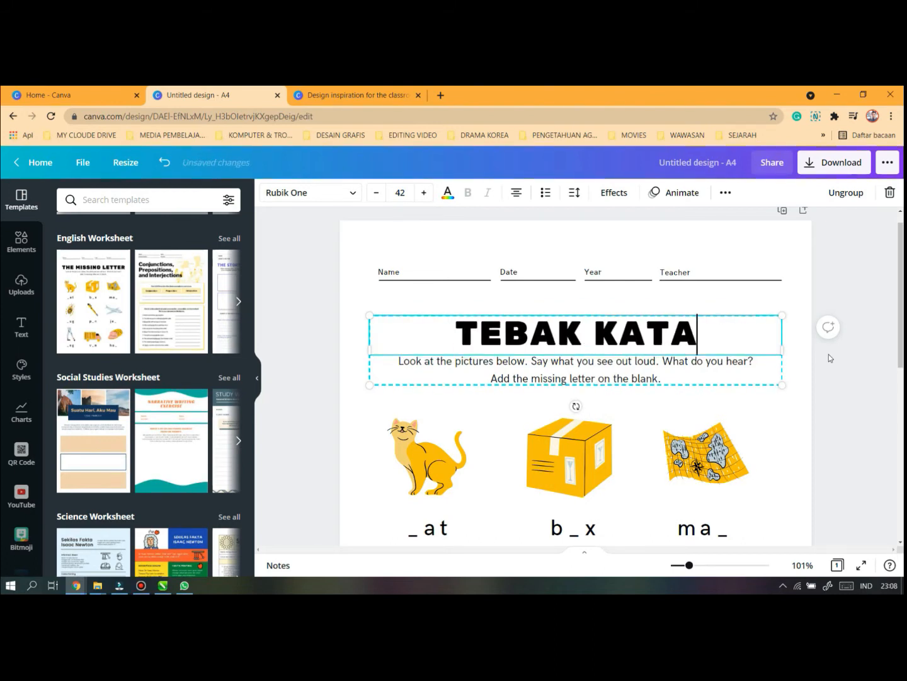
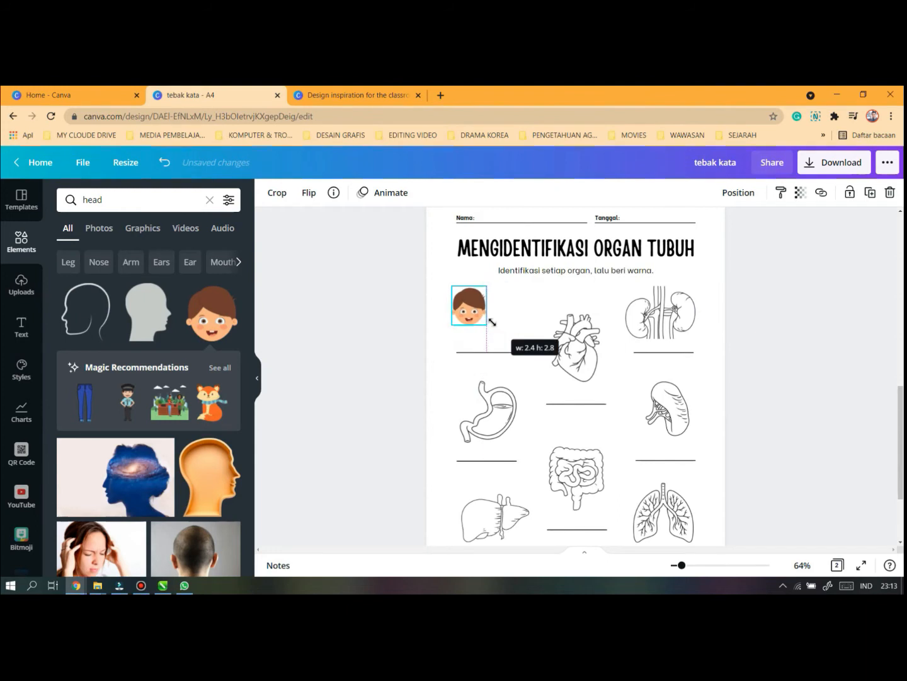
Deselect the boy's head graphic above the first answer line of the "Mengidentifikasi Organ Tubuh" worksheet
click(387, 318)
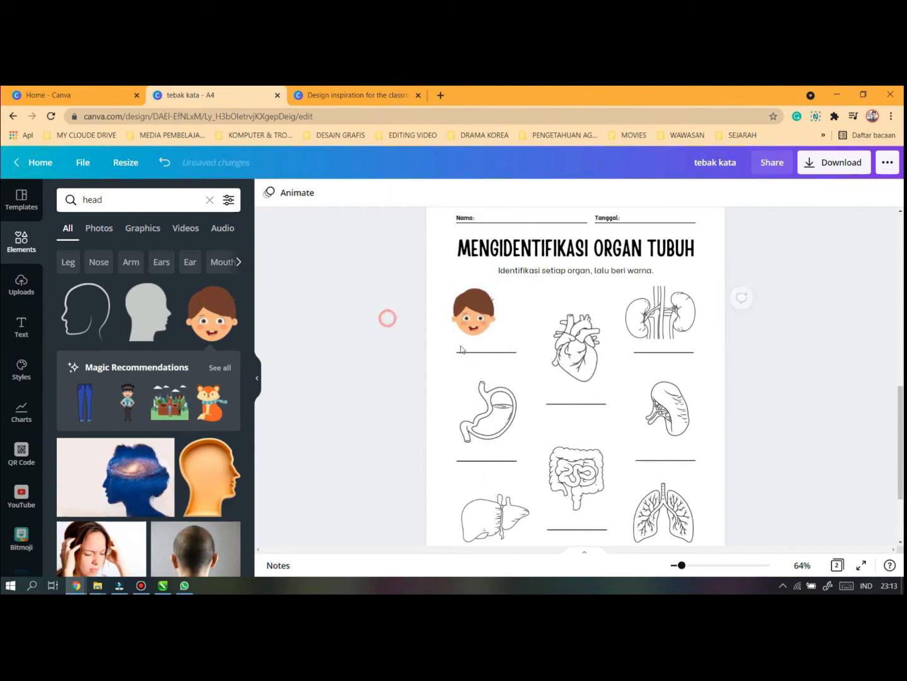
Examine the boy's head graphic up close and review the arrangement options offered for it
drag(684, 567, 699, 565)
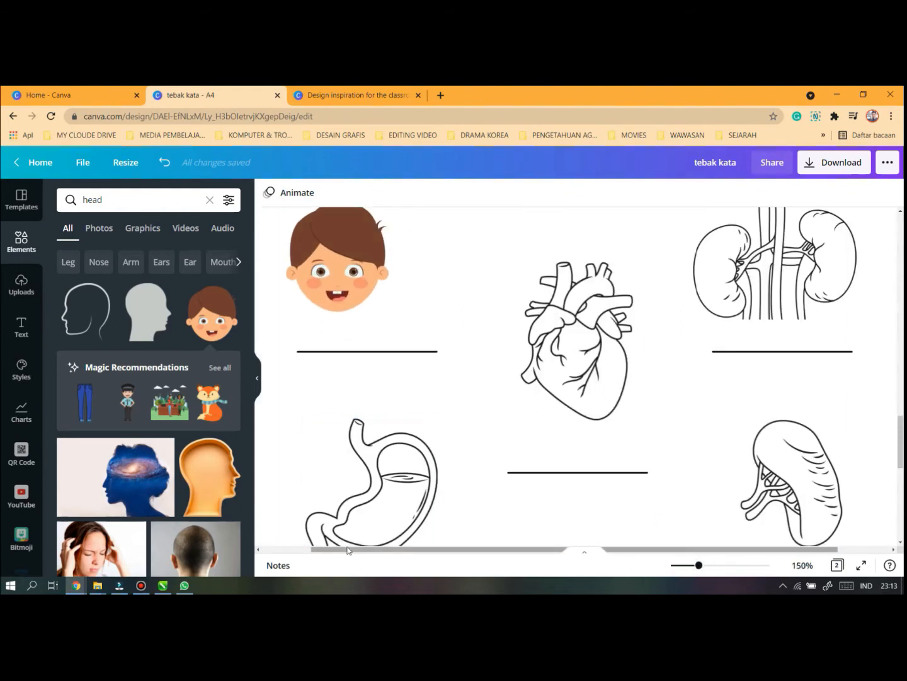
drag(346, 551, 294, 554)
click(447, 456)
scroll(474, 401, up, 2)
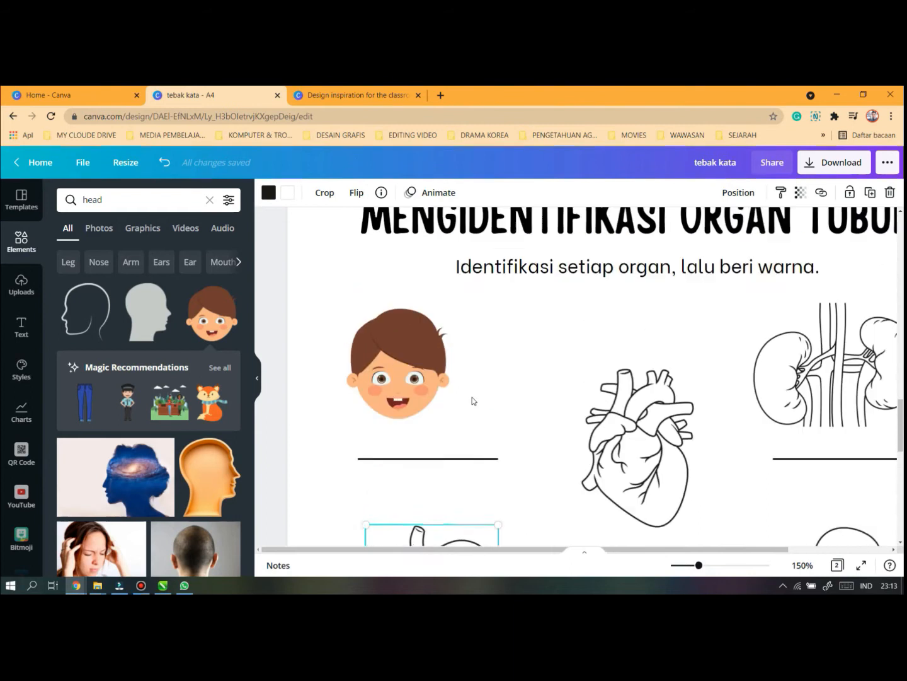
right_click(424, 360)
click(416, 356)
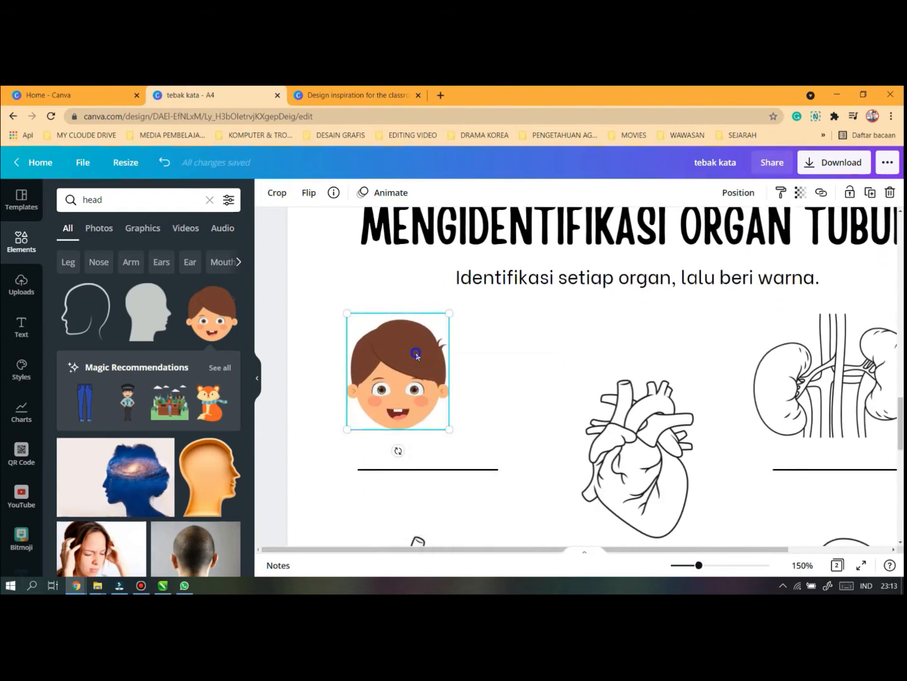
right_click(416, 355)
click(389, 363)
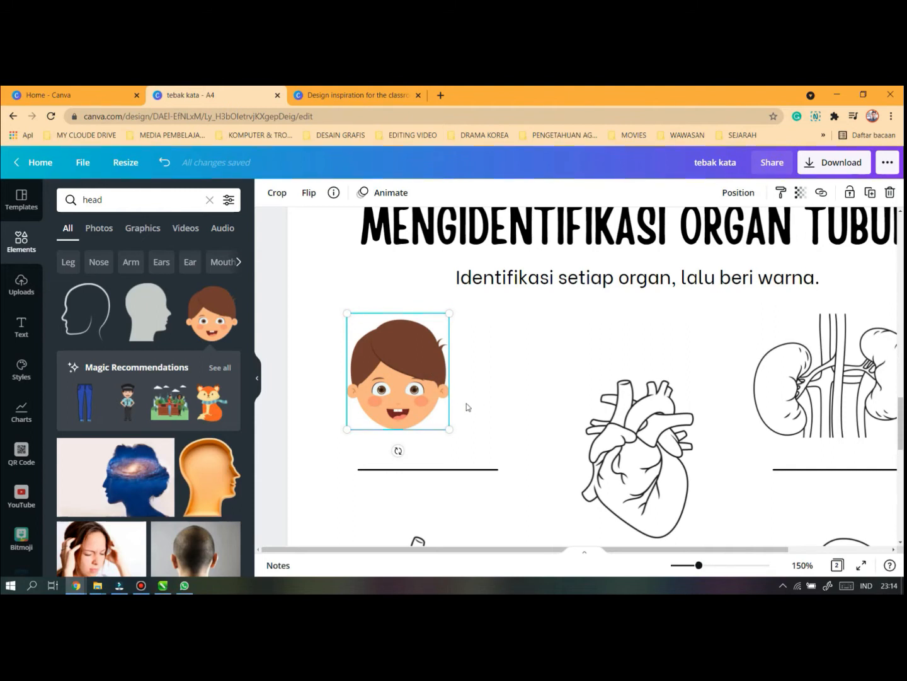
right_click(419, 341)
click(394, 343)
right_click(395, 342)
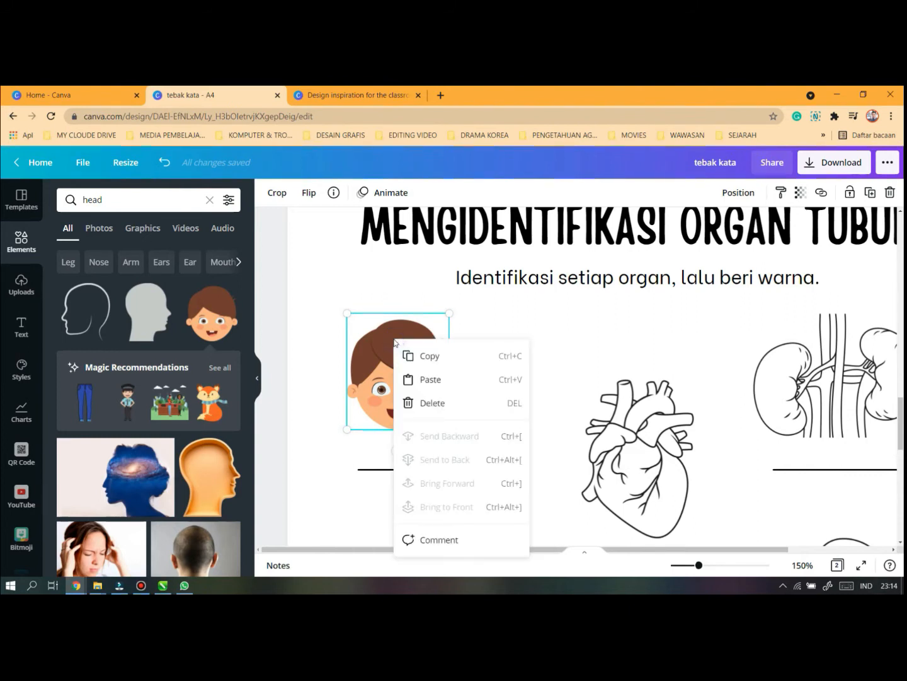
click(390, 340)
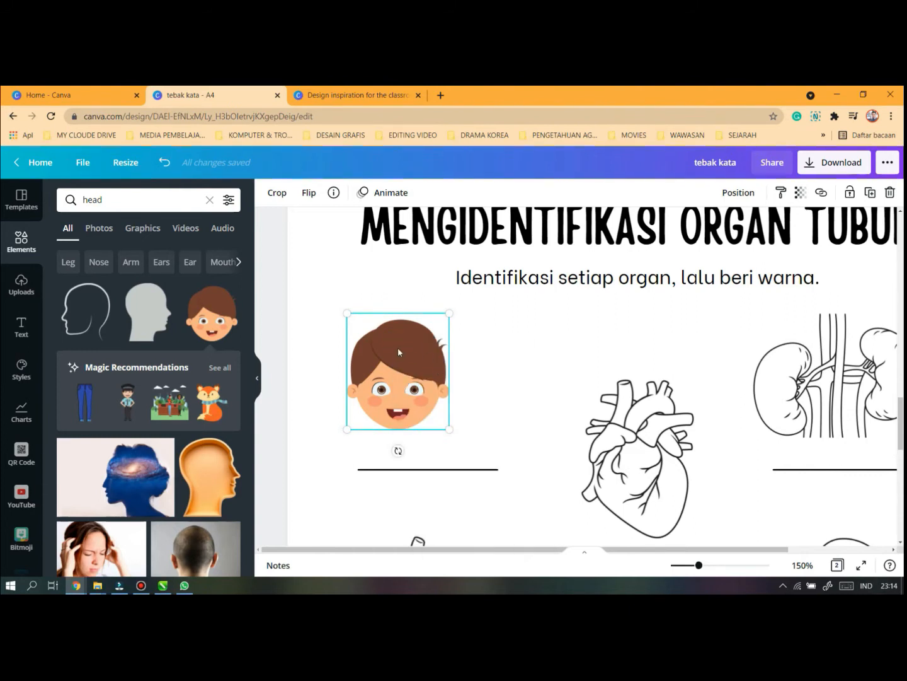
Shift the boy's head graphic slightly to line it up with the start of its answer line, then deselect it
mouse_move(399, 348)
mouse_down()
mouse_move(408, 356)
mouse_move(413, 349)
mouse_up()
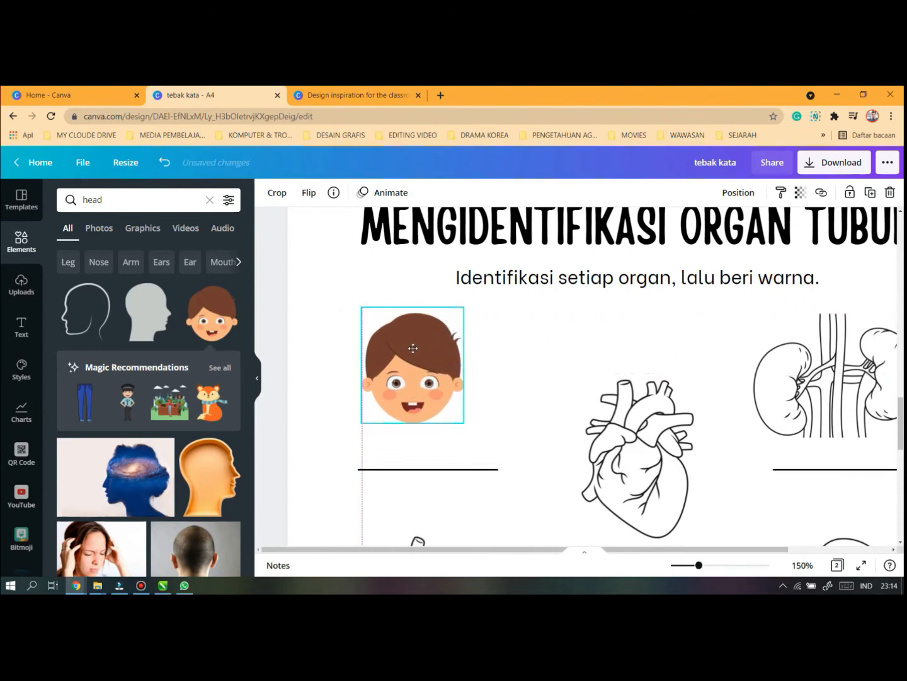
right_click(412, 348)
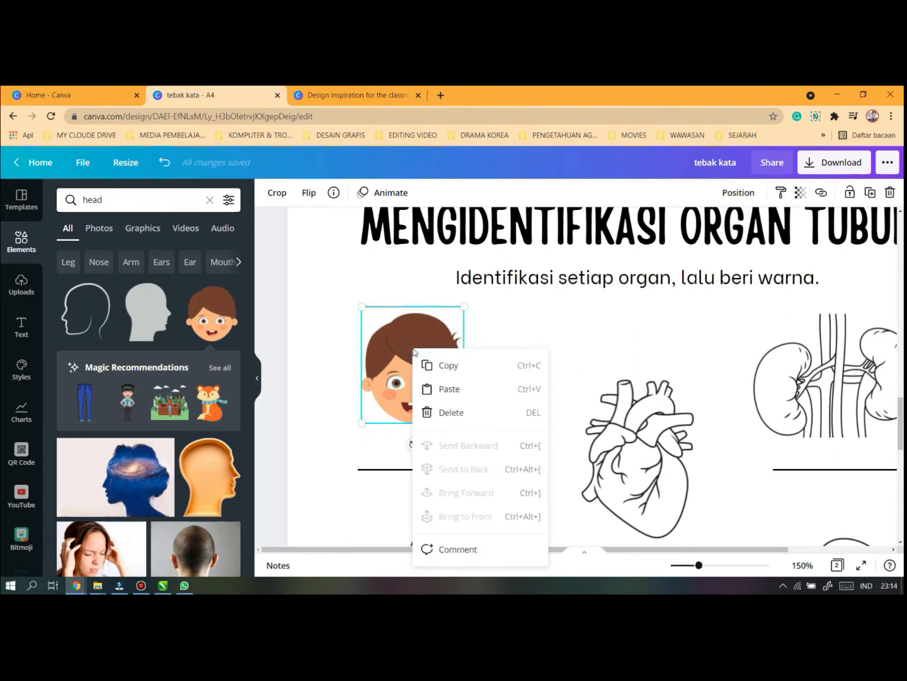
click(333, 336)
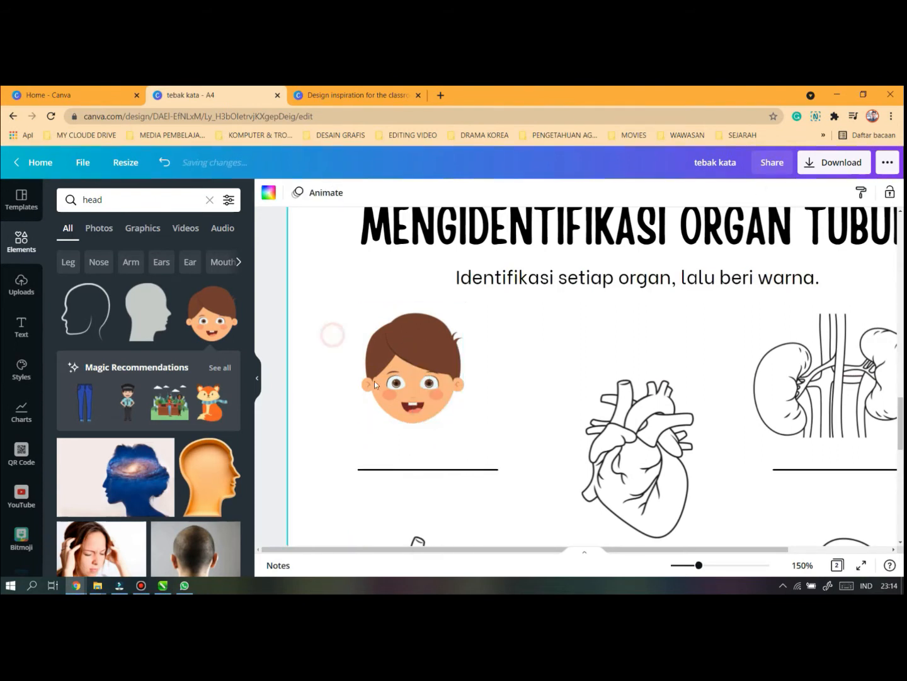
Delete the heart drawing from the worksheet and search the elements for "hand"
drag(699, 565, 685, 566)
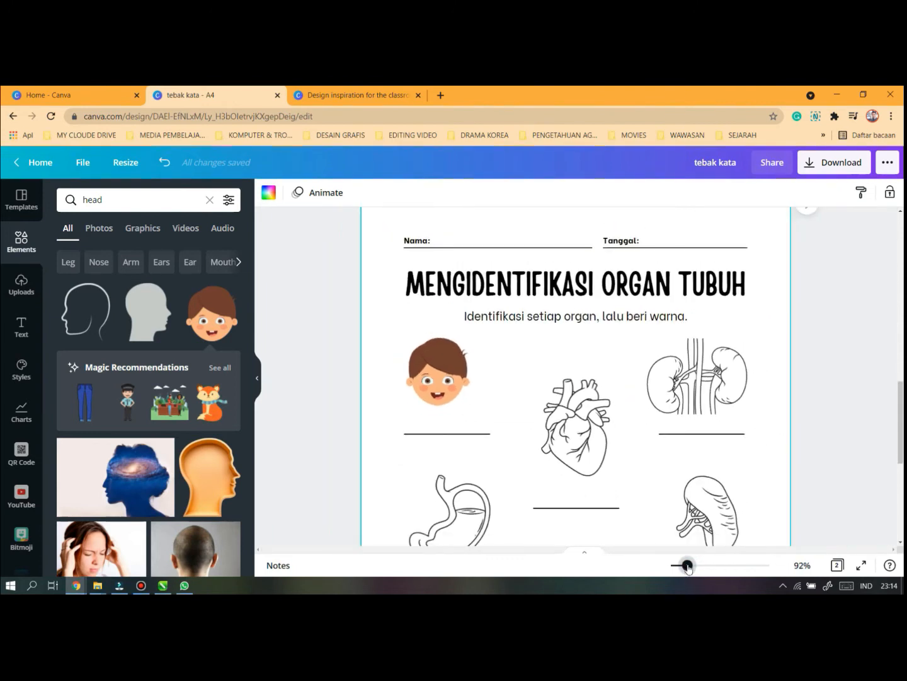
click(577, 433)
key(Delete)
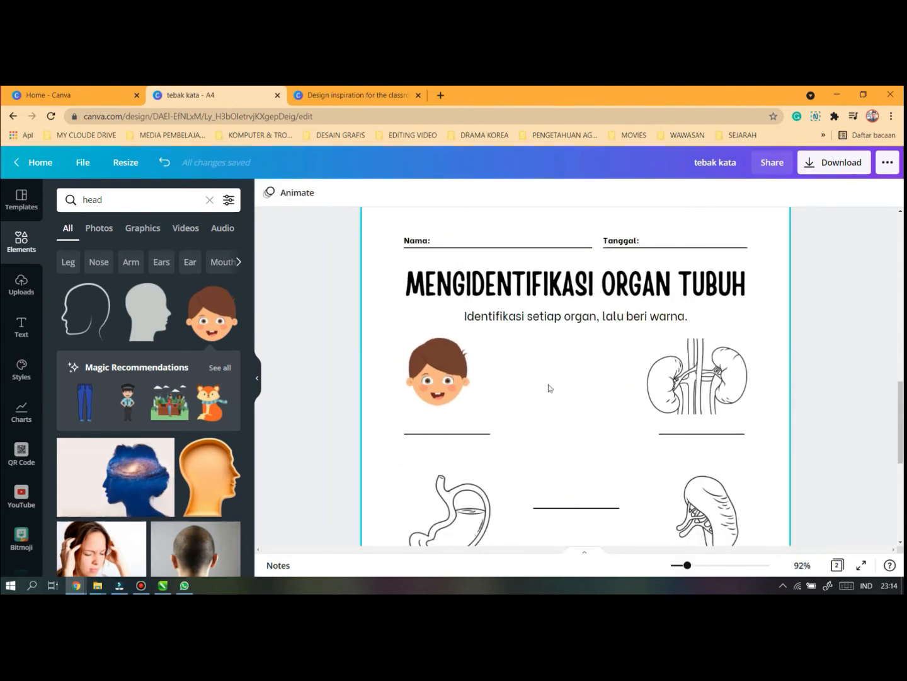
click(113, 200)
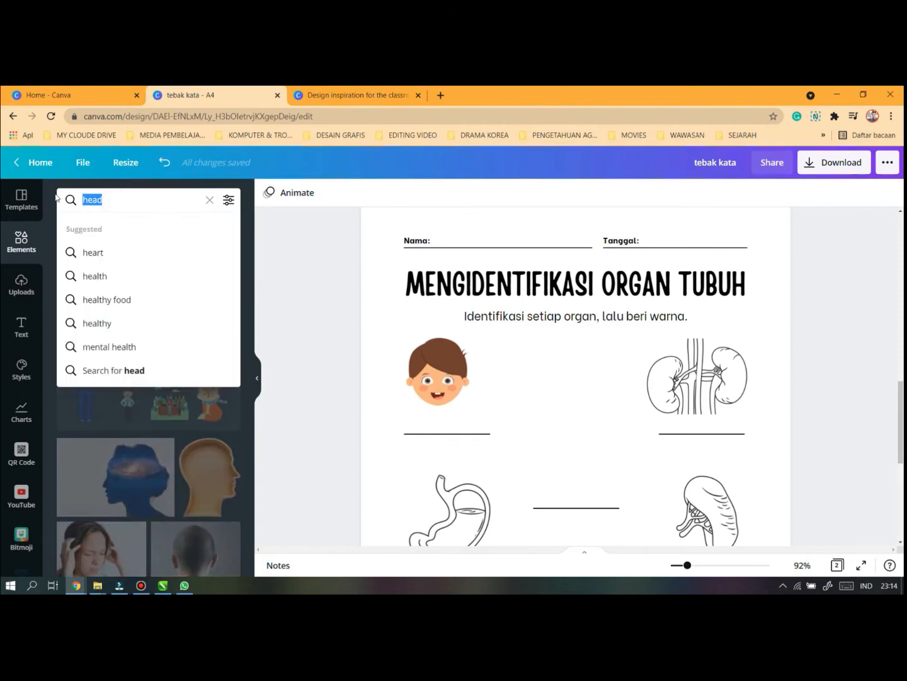
text(han)
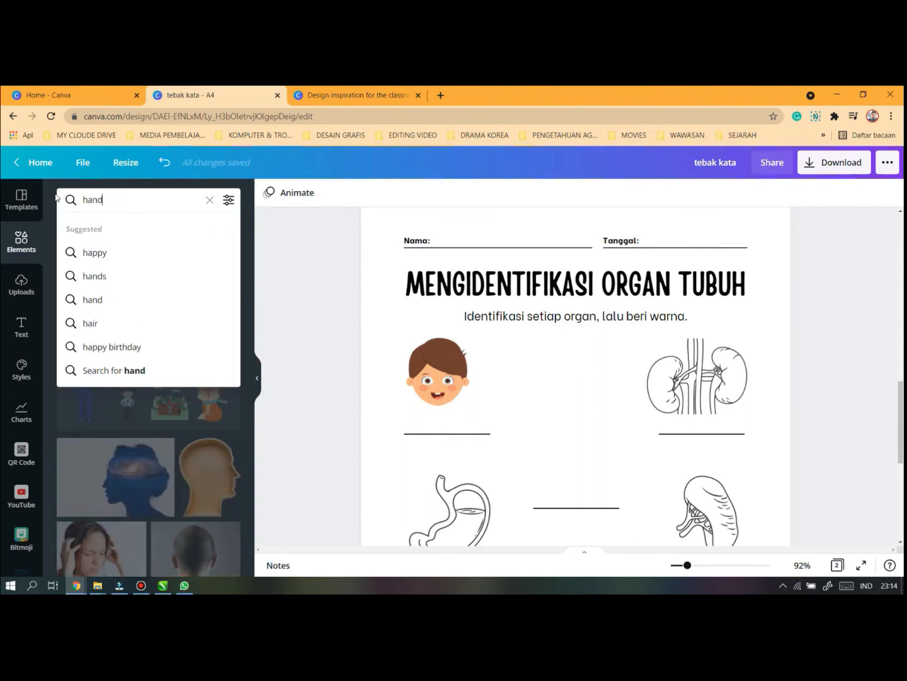
key(Return)
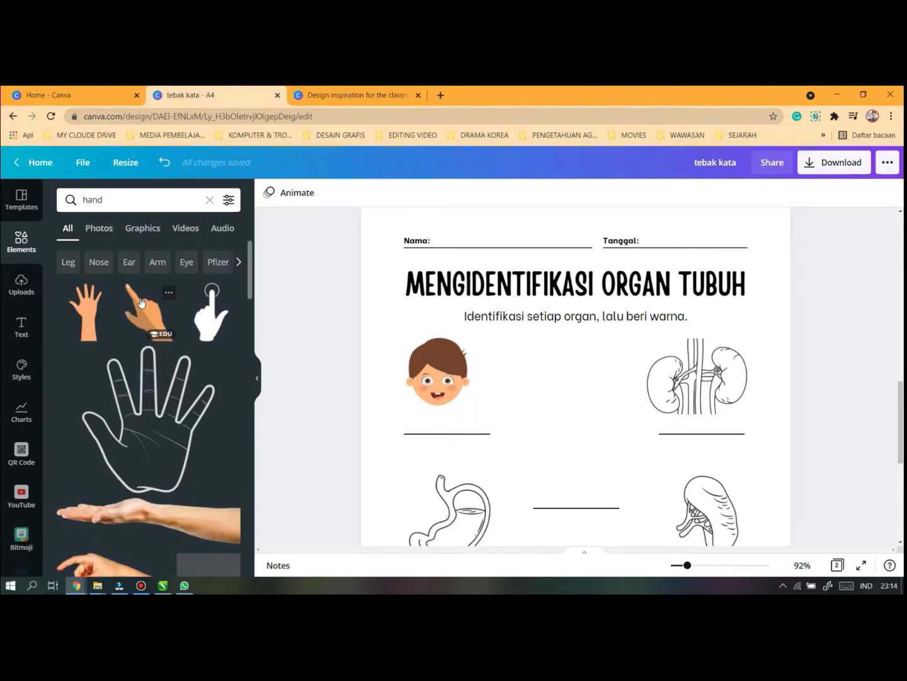
Add the open-palm hand with forearm and shrink it to fit above the first answer line of the middle column
drag(92, 318, 520, 320)
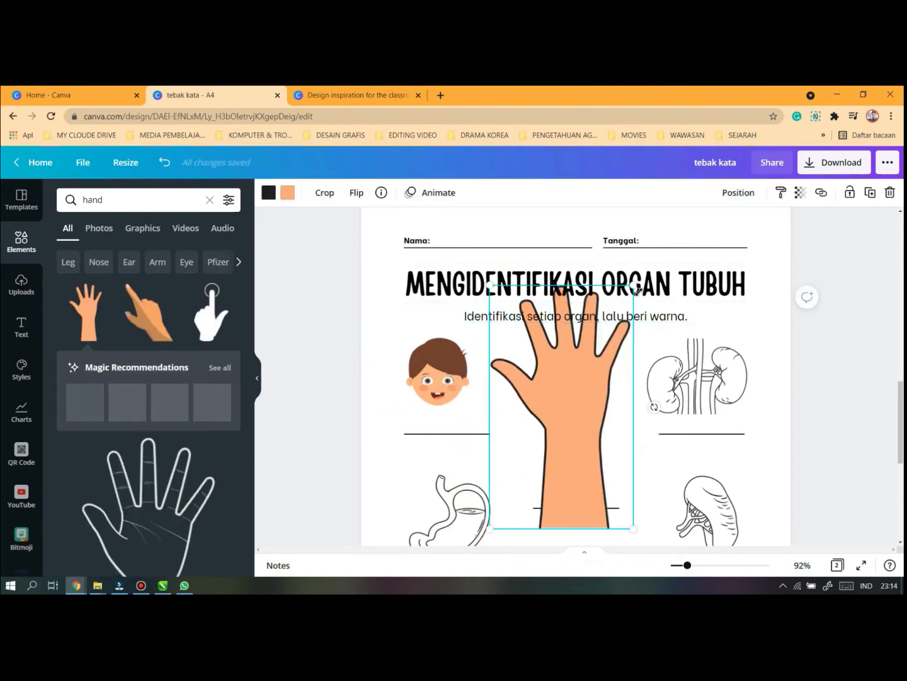
drag(638, 285, 531, 458)
drag(515, 498, 571, 442)
mouse_move(591, 399)
mouse_down()
mouse_move(620, 330)
mouse_move(624, 336)
mouse_move(576, 390)
mouse_move(584, 389)
mouse_up()
click(587, 388)
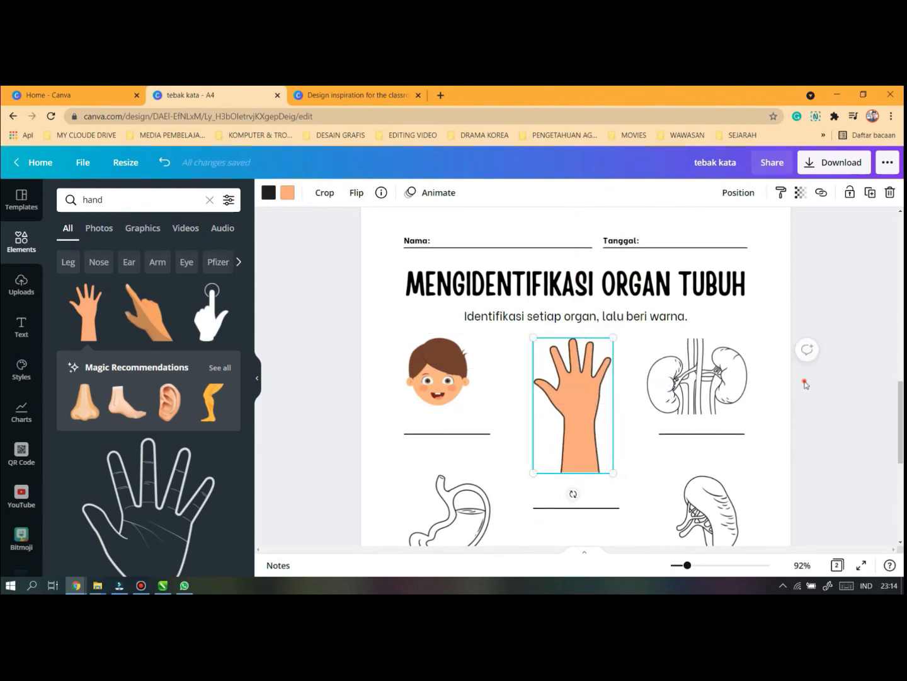
Replace the kidneys drawing with the side-view foot graphic from an elements search for "foot", sized to fit above its answer line
click(760, 407)
click(735, 404)
click(701, 385)
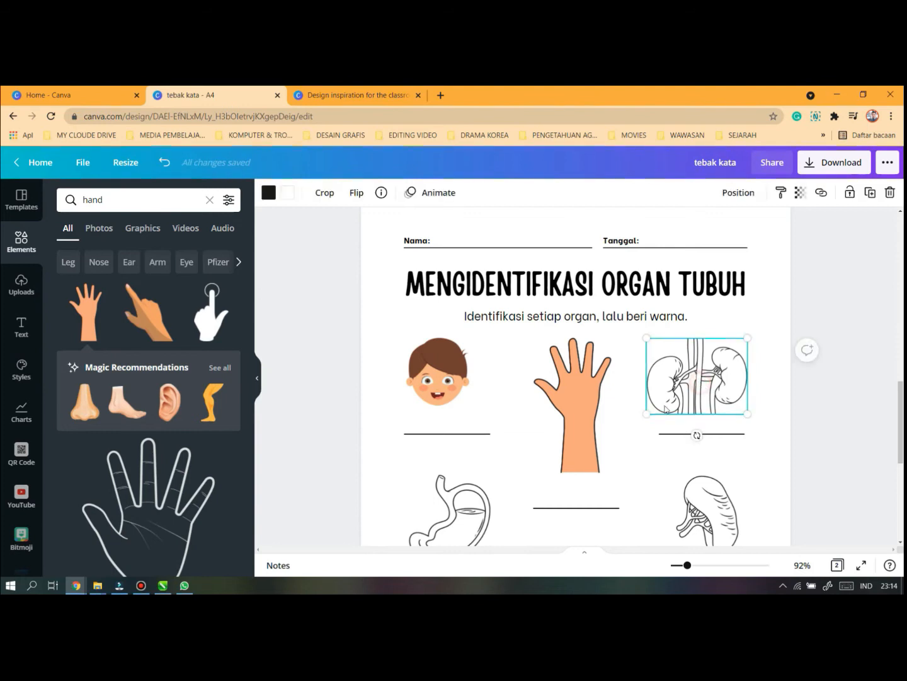
key(Delete)
click(134, 198)
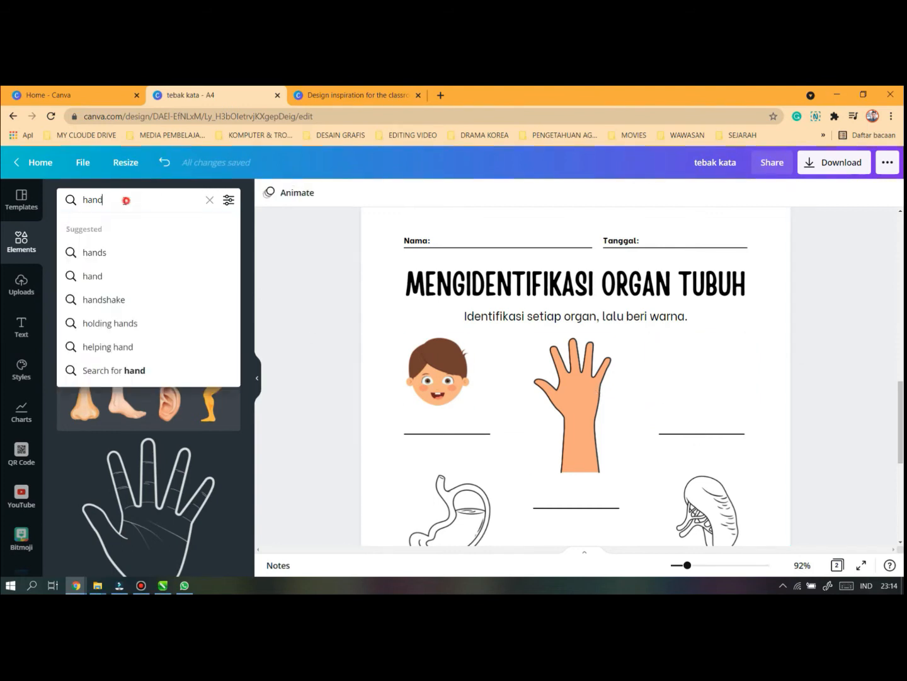
text(foot)
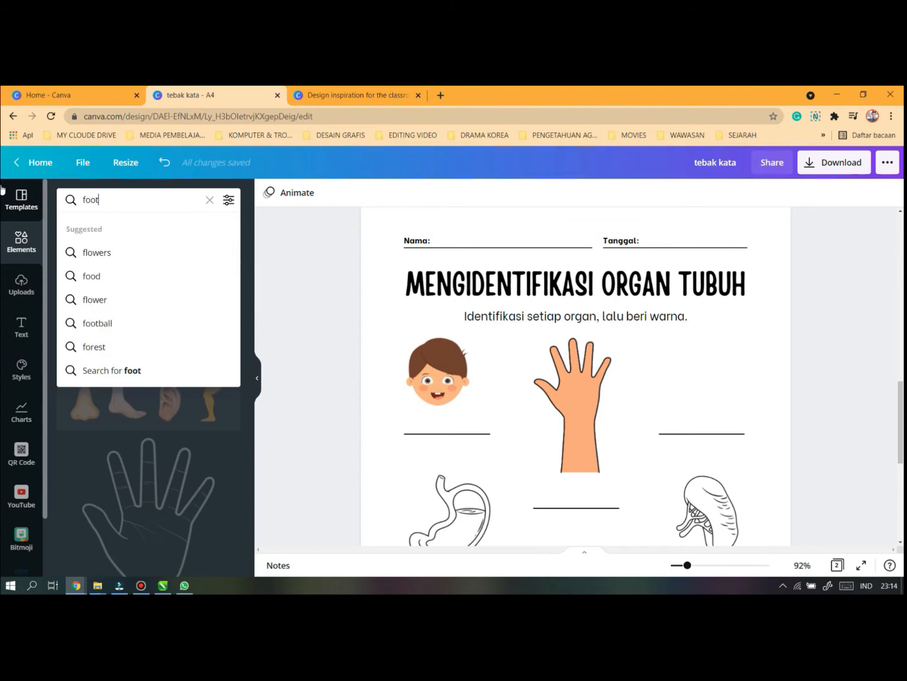
key(Return)
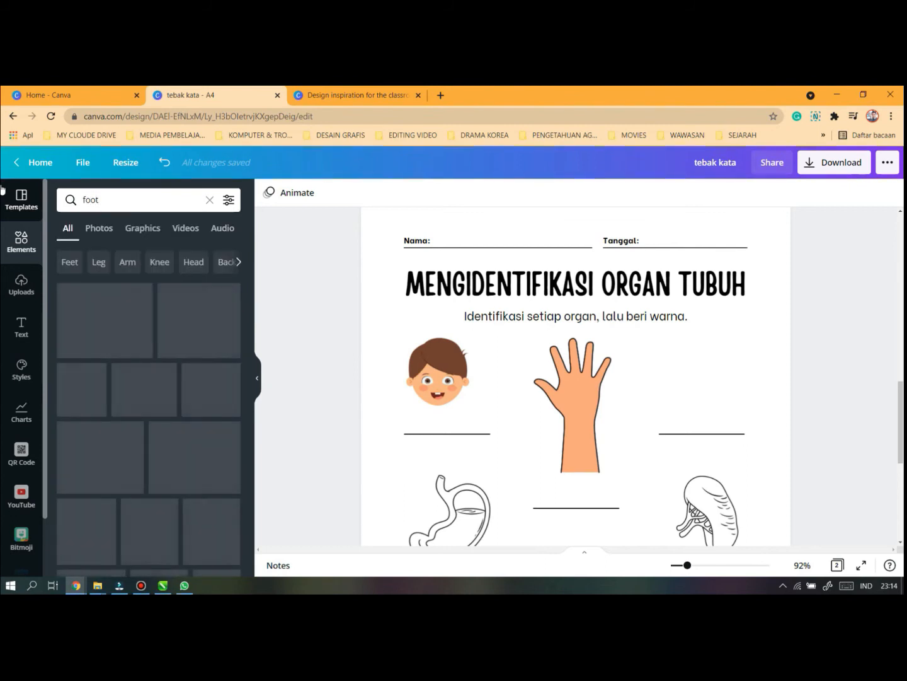
drag(86, 312, 678, 366)
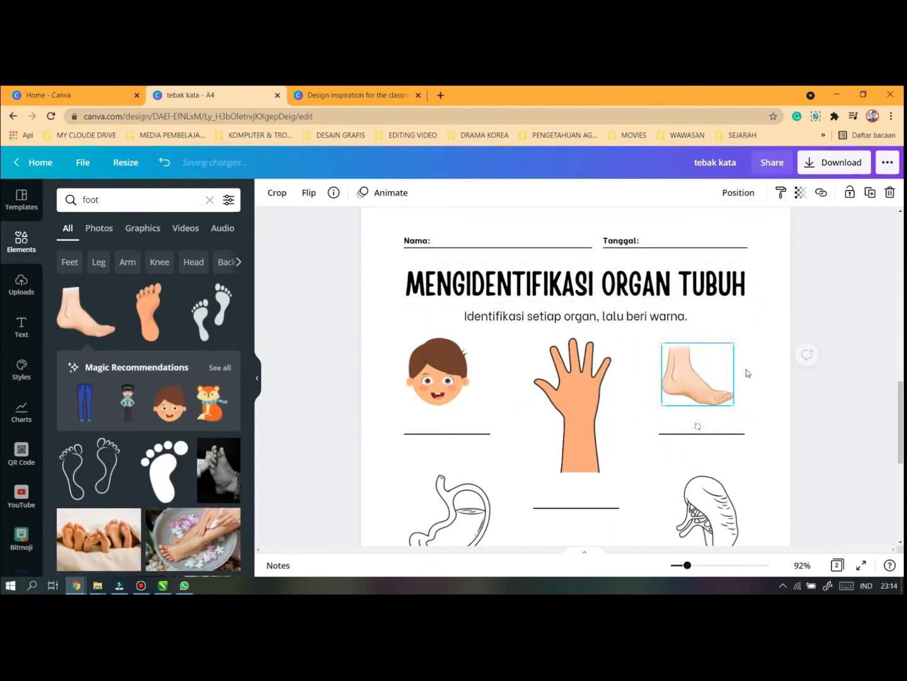
click(814, 399)
Delete the stomach drawing from the worksheet and search the elements for "elbow"
scroll(621, 397, down, 5)
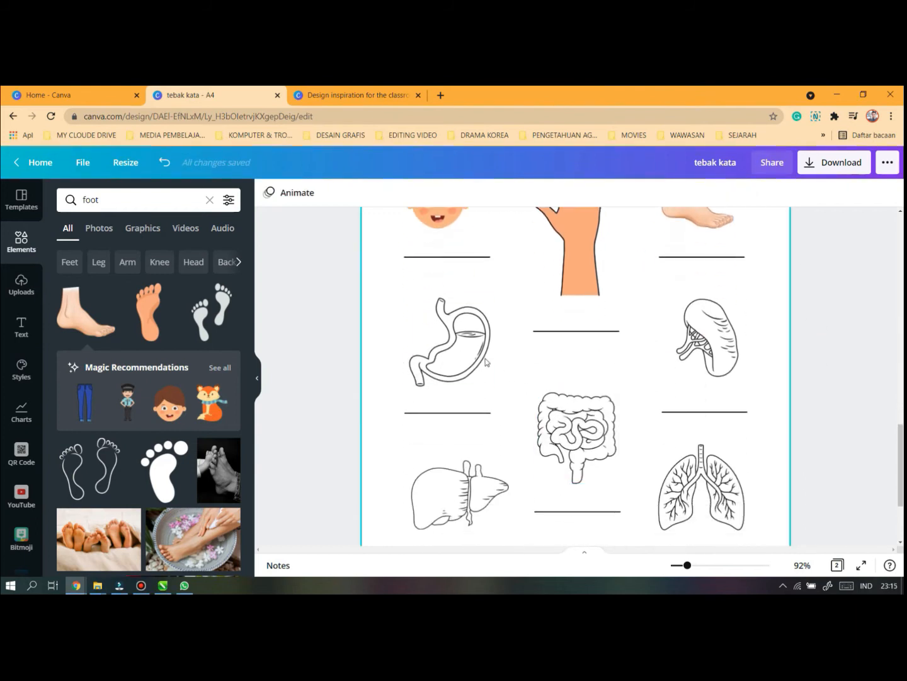
click(459, 359)
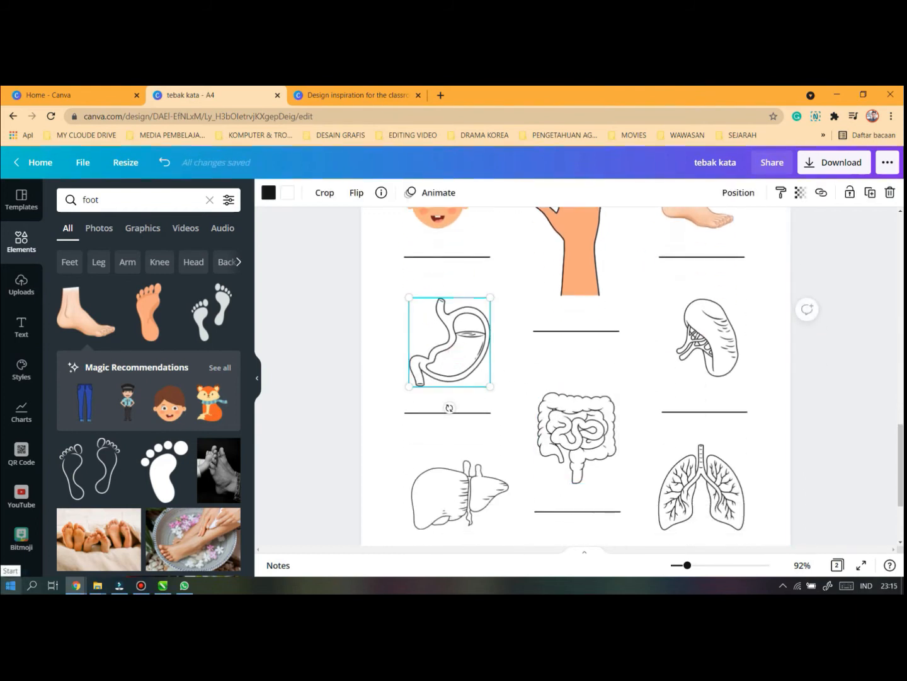
key(Delete)
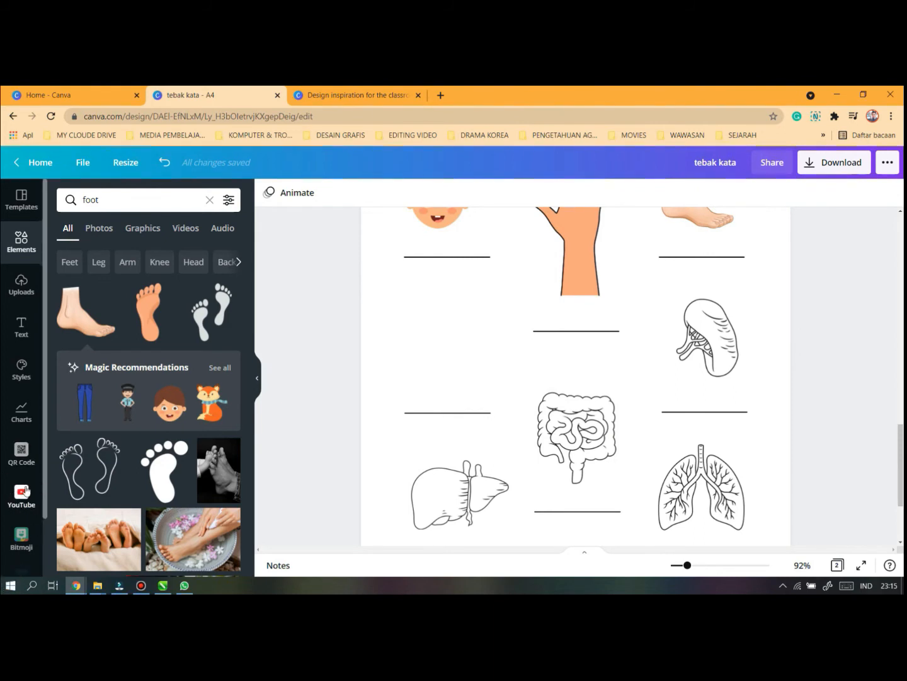
scroll(157, 488, down, 1)
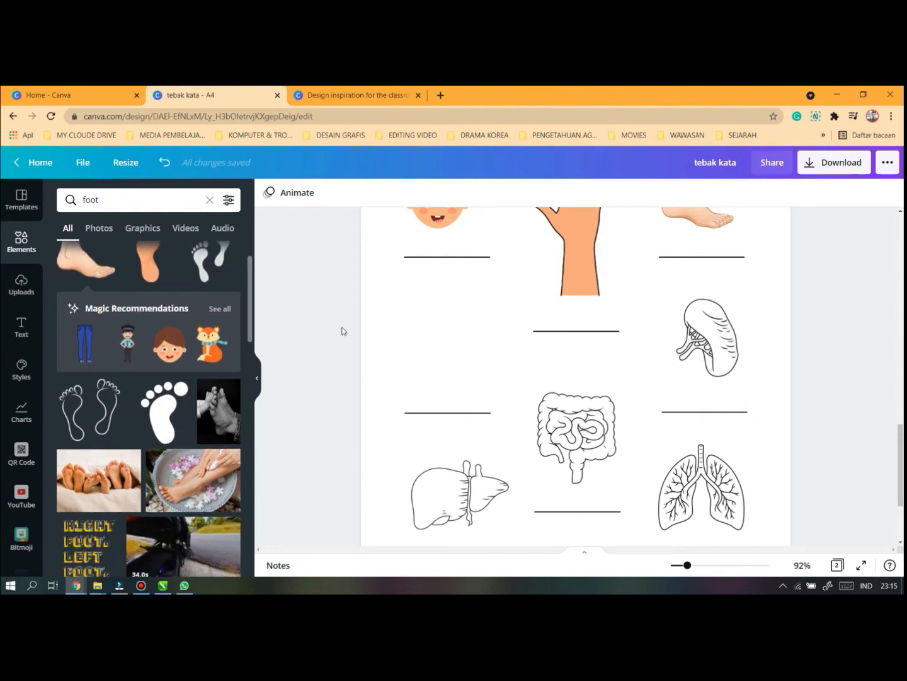
click(110, 199)
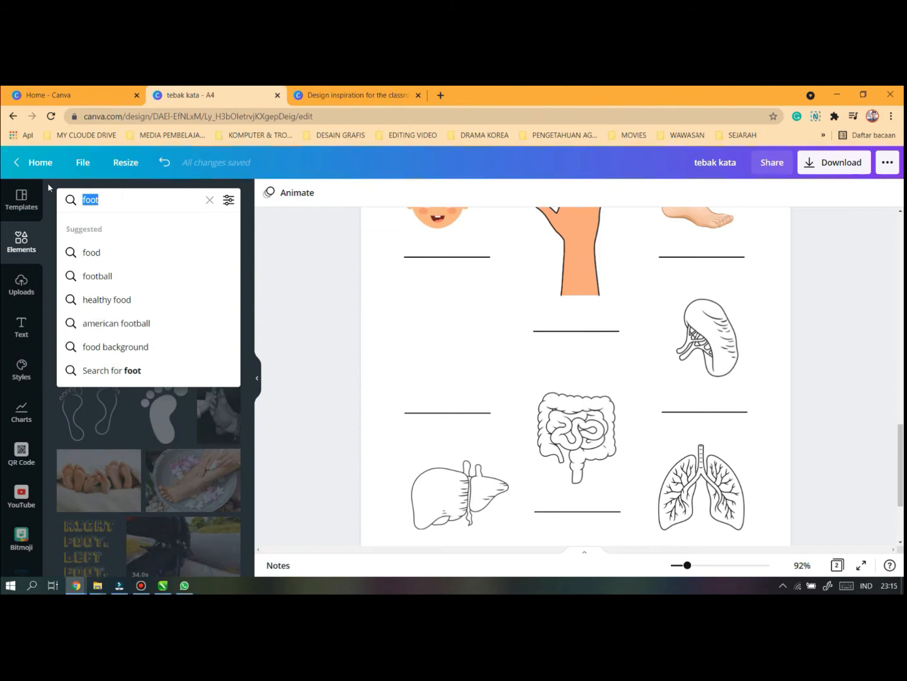
text(el)
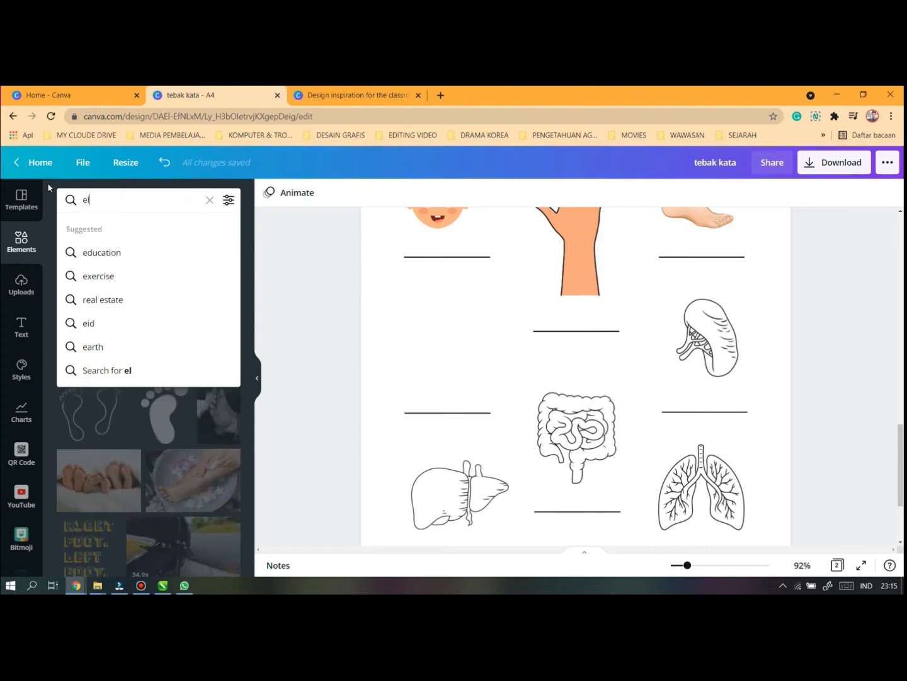
text(bow)
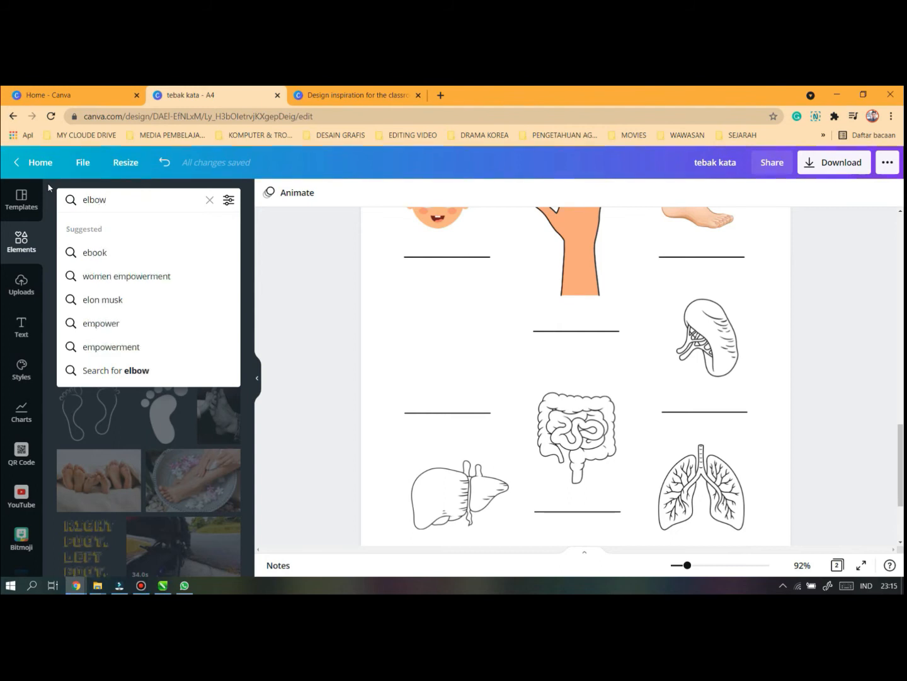
key(Return)
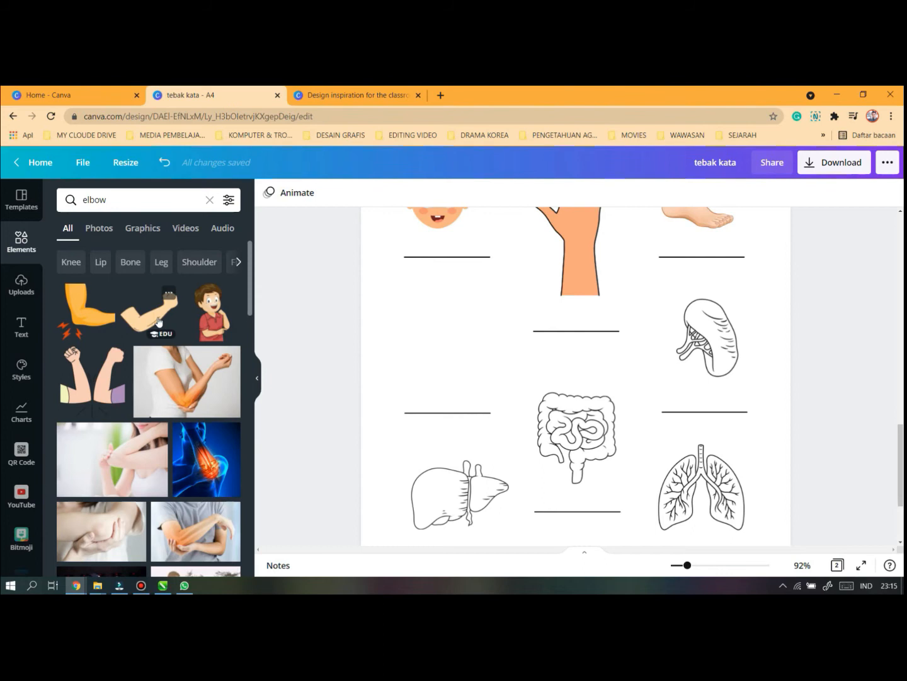
Add the bent arm with a clenched fist and shrink it to fit above the stomach drawing's former answer line
drag(142, 324, 397, 304)
drag(542, 269, 477, 319)
mouse_move(460, 360)
mouse_down()
mouse_move(472, 360)
mouse_move(463, 359)
mouse_up()
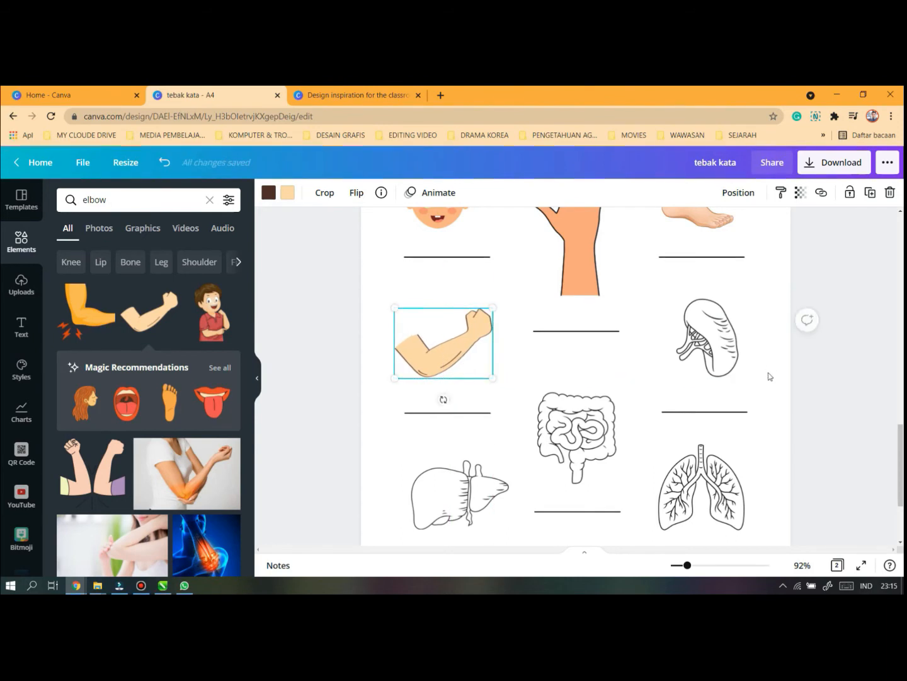
Replace the bean-shaped organ drawing with the pair of cartoon eyes from an elements search for "eye", shrunk to fit above its answer line
click(710, 339)
key(Delete)
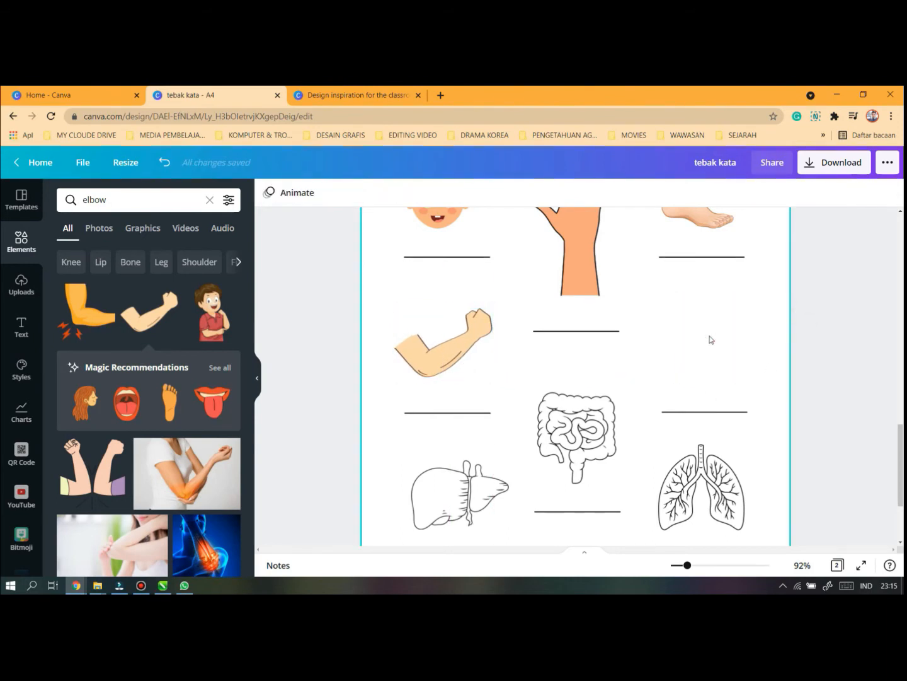
click(120, 200)
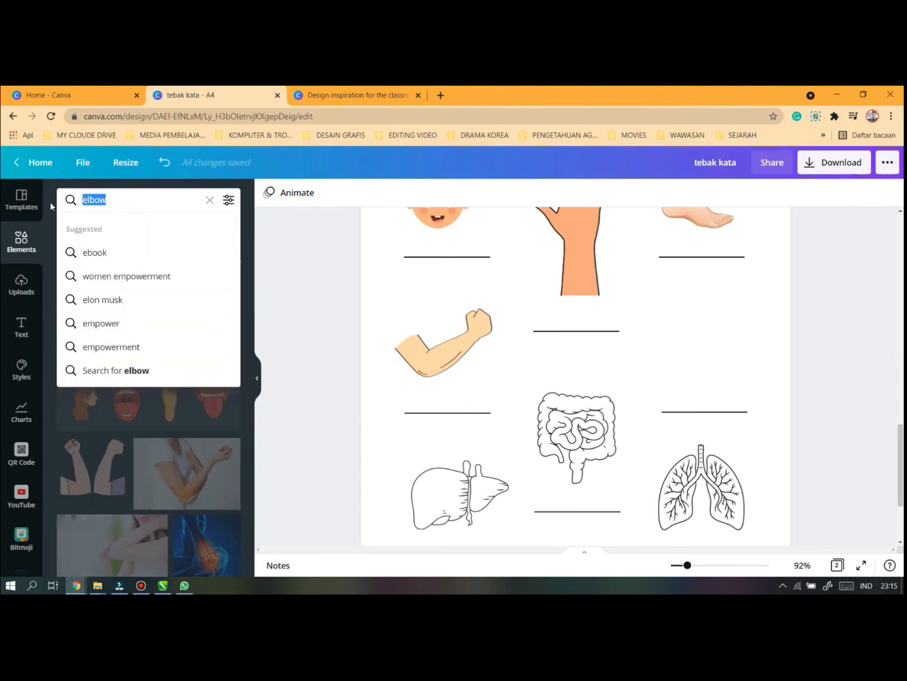
text(eye)
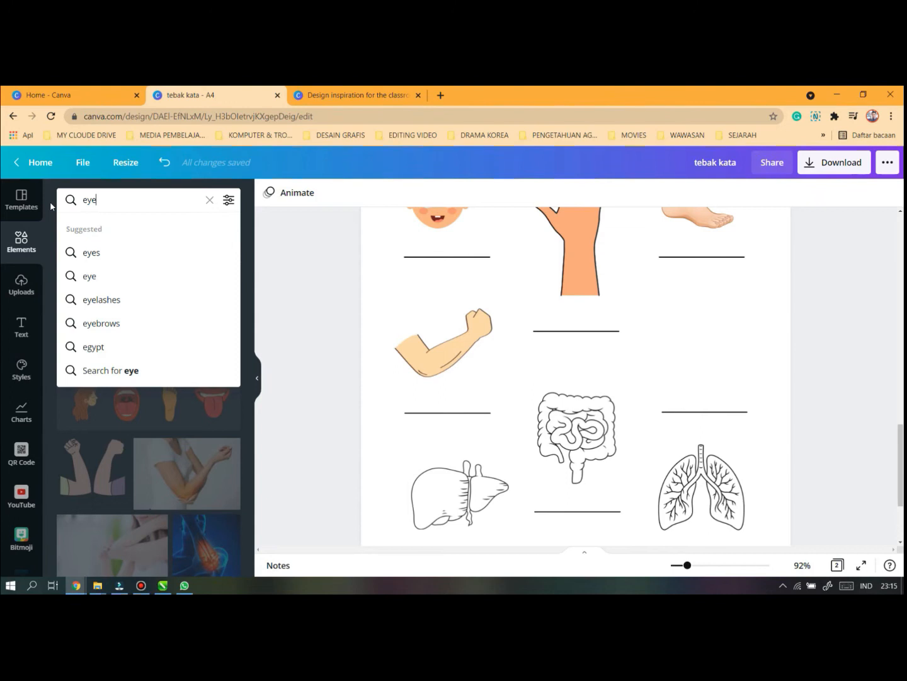
key(Return)
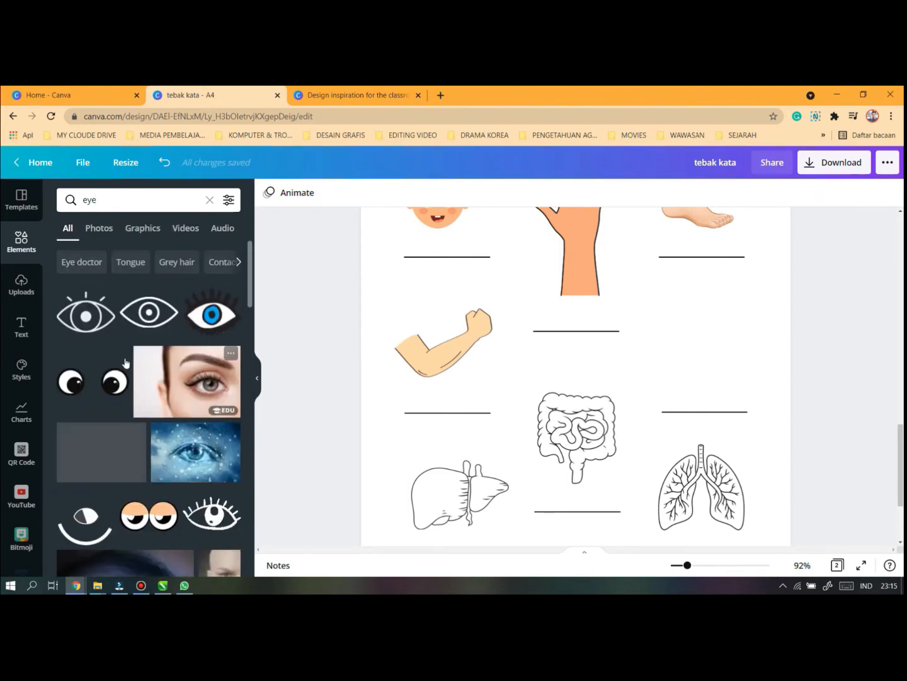
drag(93, 381, 695, 348)
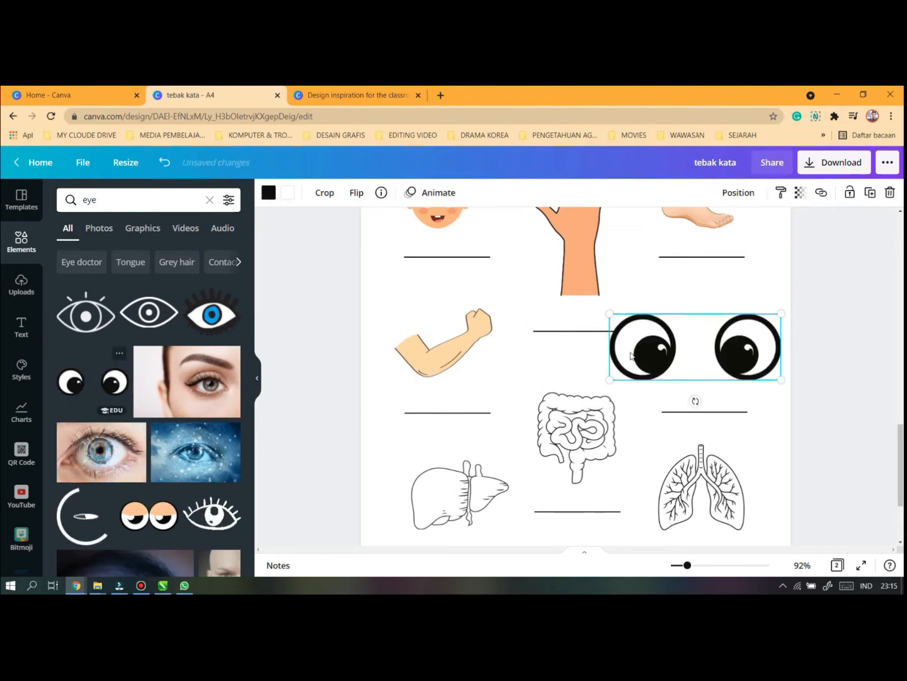
drag(610, 315, 720, 365)
click(828, 421)
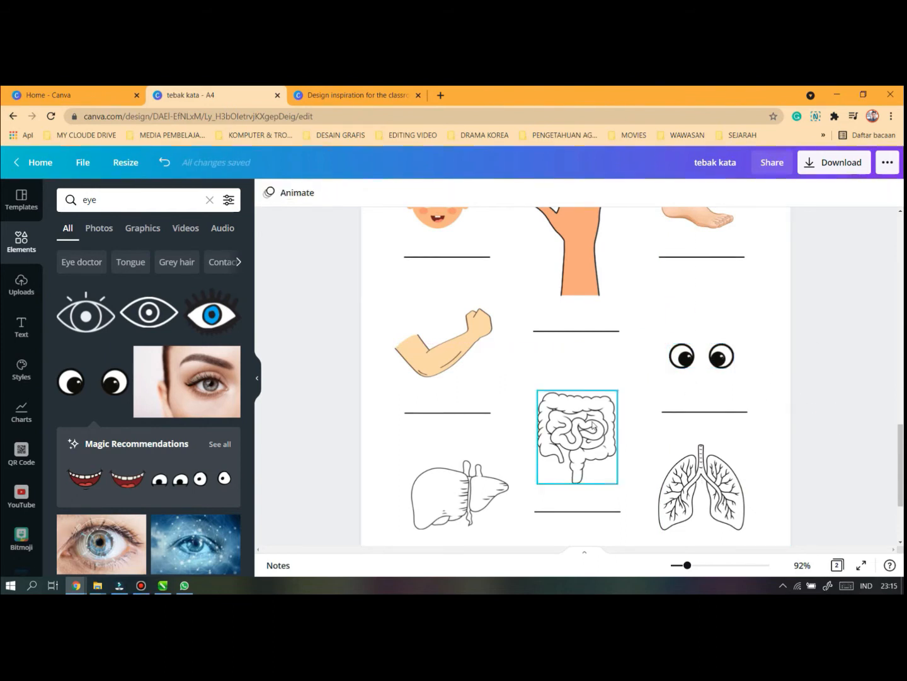
Replace the intestines drawing with the open smiling mouth from an elements search for "mouth", sized to fit above its answer line
click(584, 428)
key(Delete)
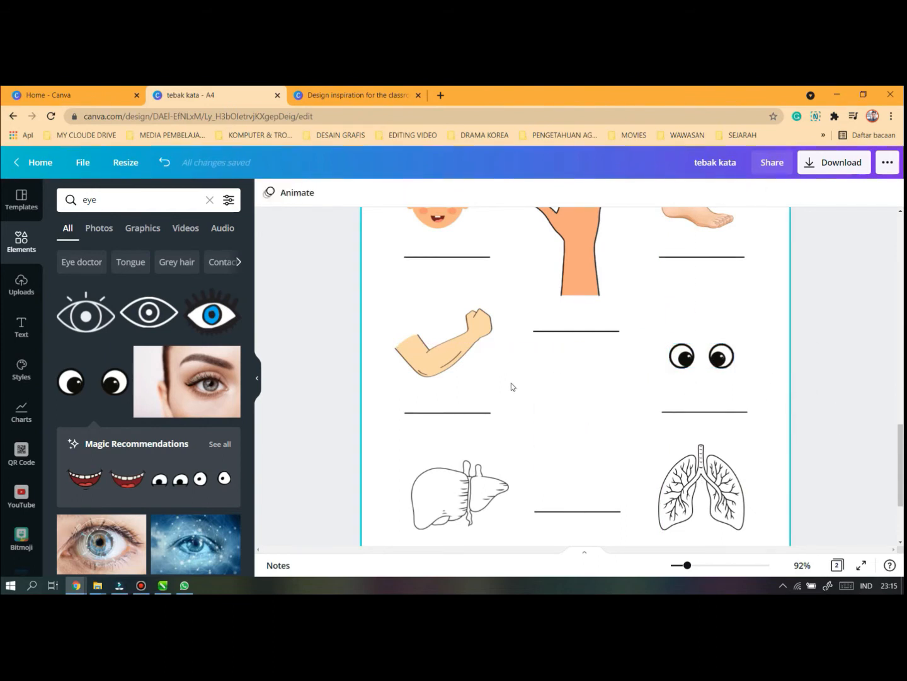
click(117, 202)
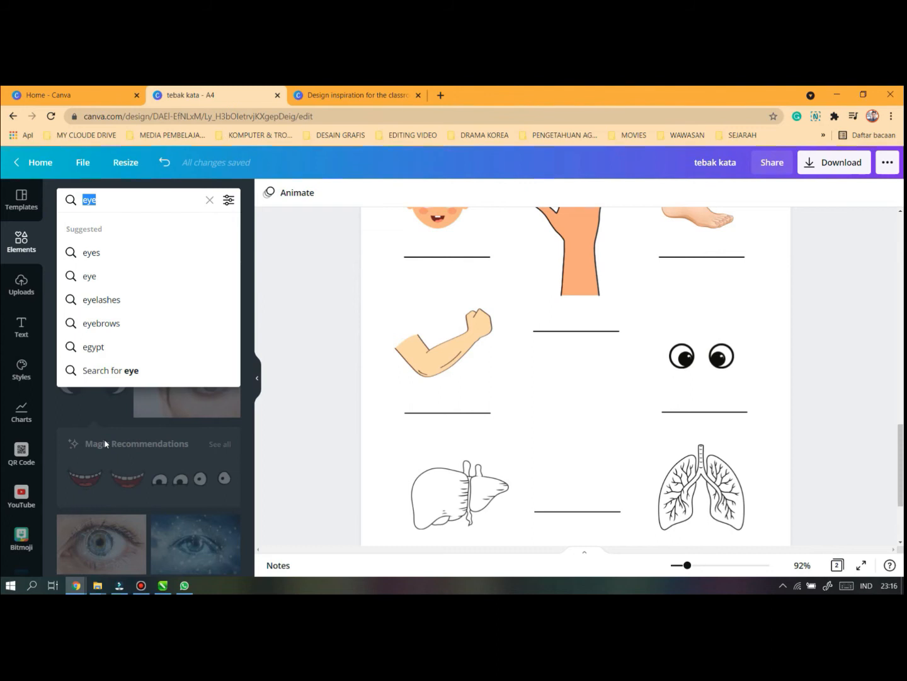
text(mouth)
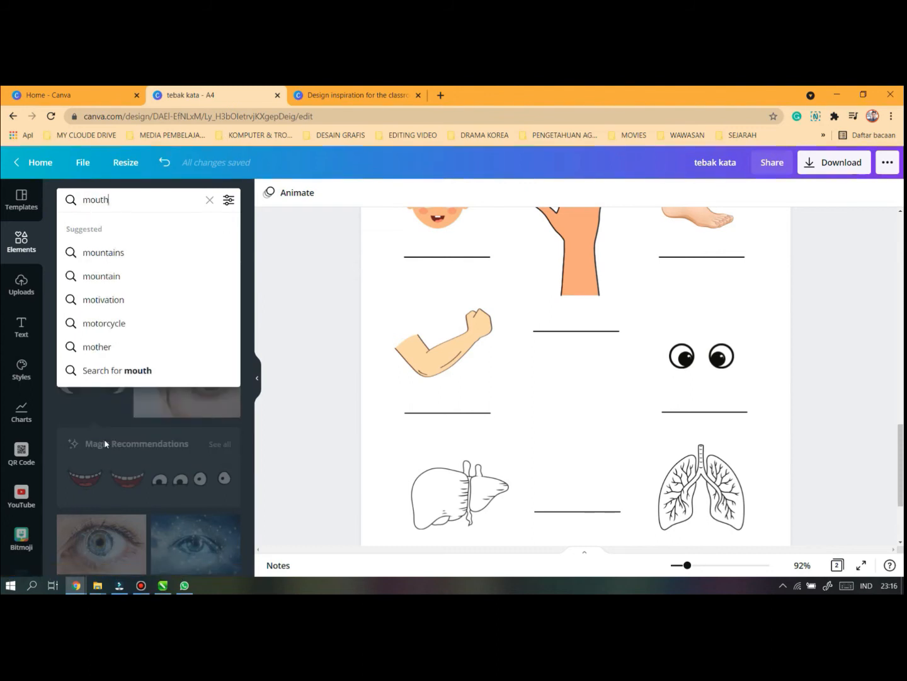
key(Return)
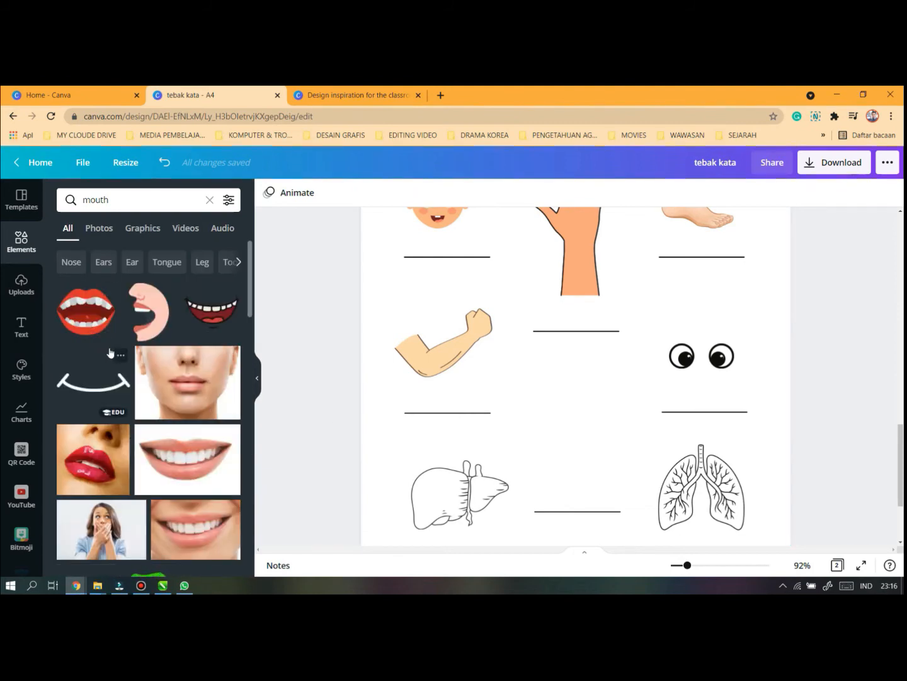
drag(214, 309, 586, 449)
drag(672, 399, 577, 454)
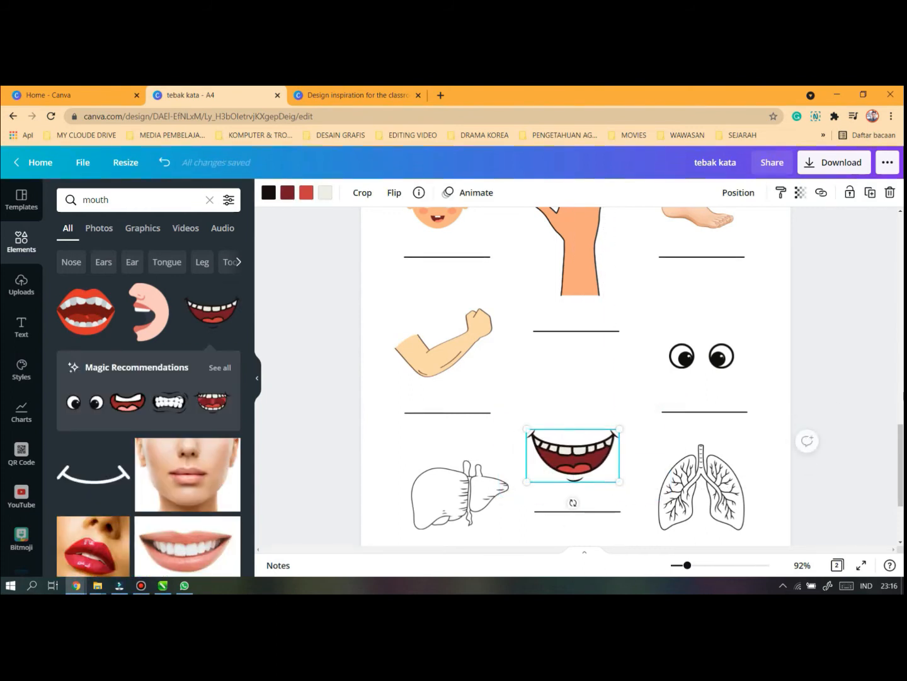
click(859, 380)
Delete the liver drawing from the worksheet and browse the elements for "tooth"
scroll(604, 427, up, 1)
scroll(604, 426, up, 2)
scroll(567, 435, down, 3)
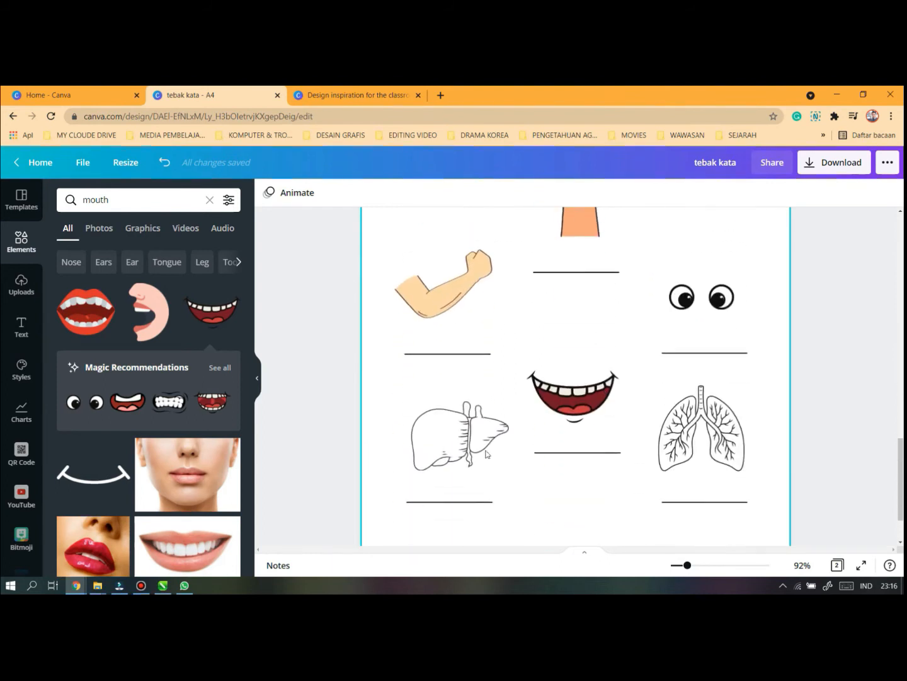
click(462, 444)
key(Delete)
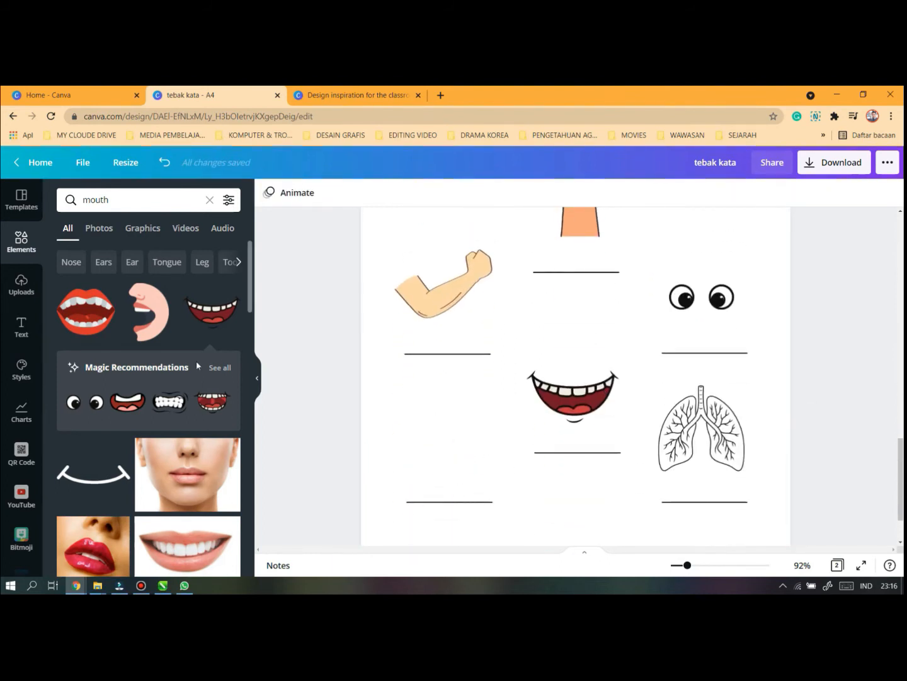
click(142, 204)
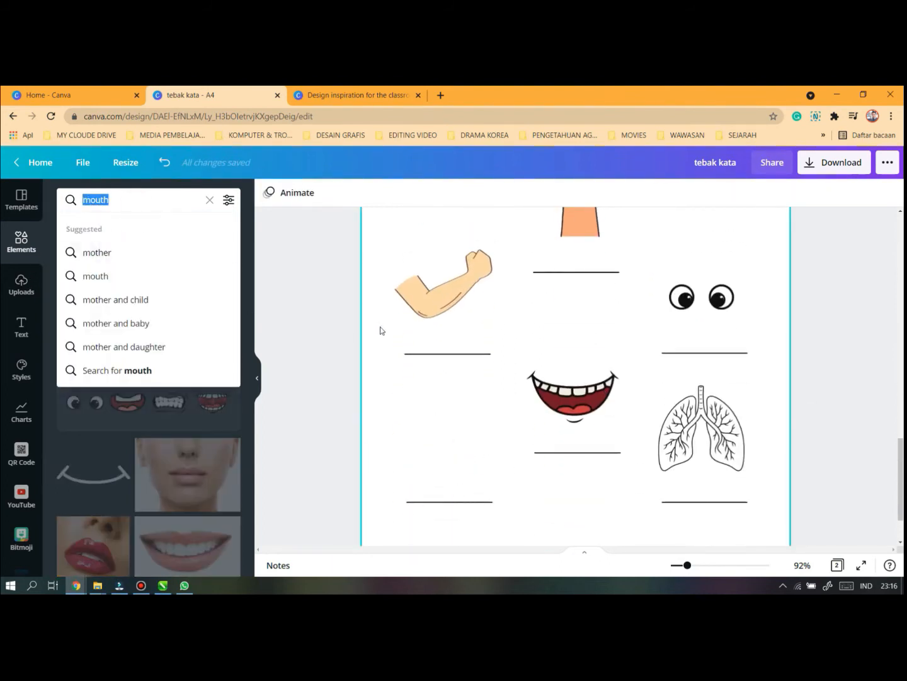
text(too)
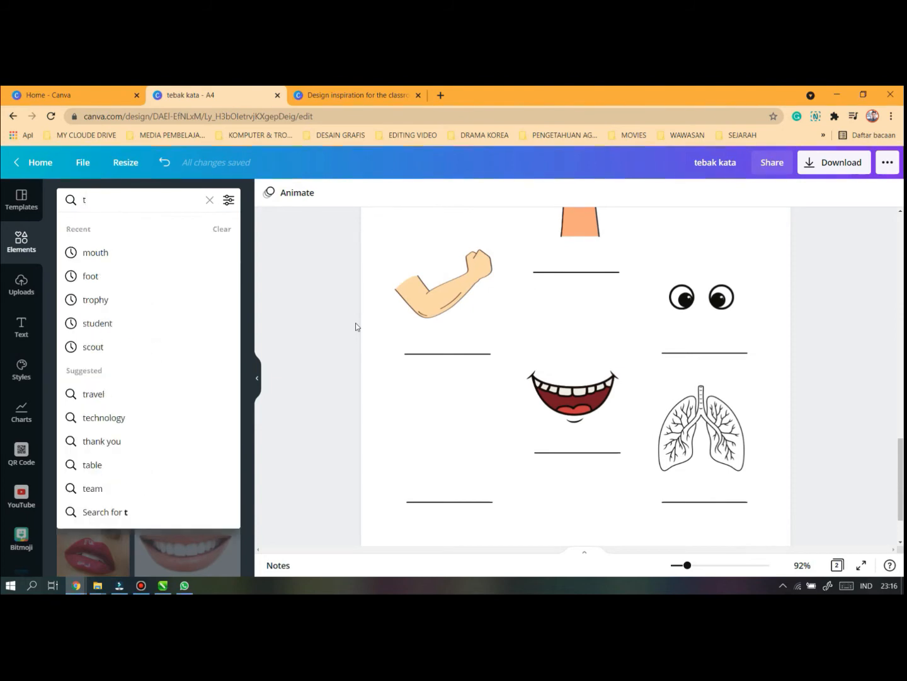
key(Return)
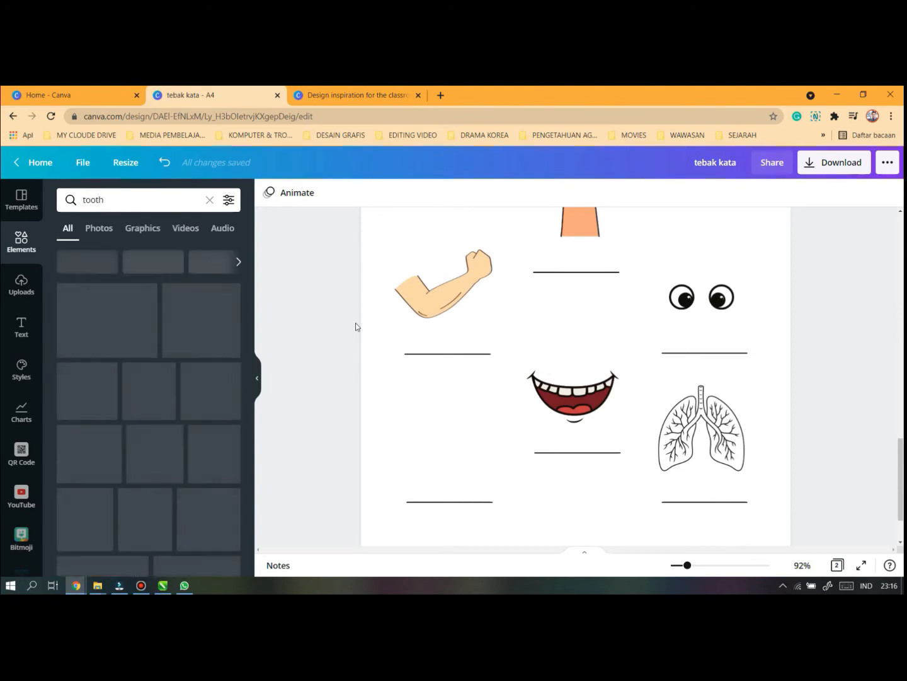
scroll(189, 416, down, 10)
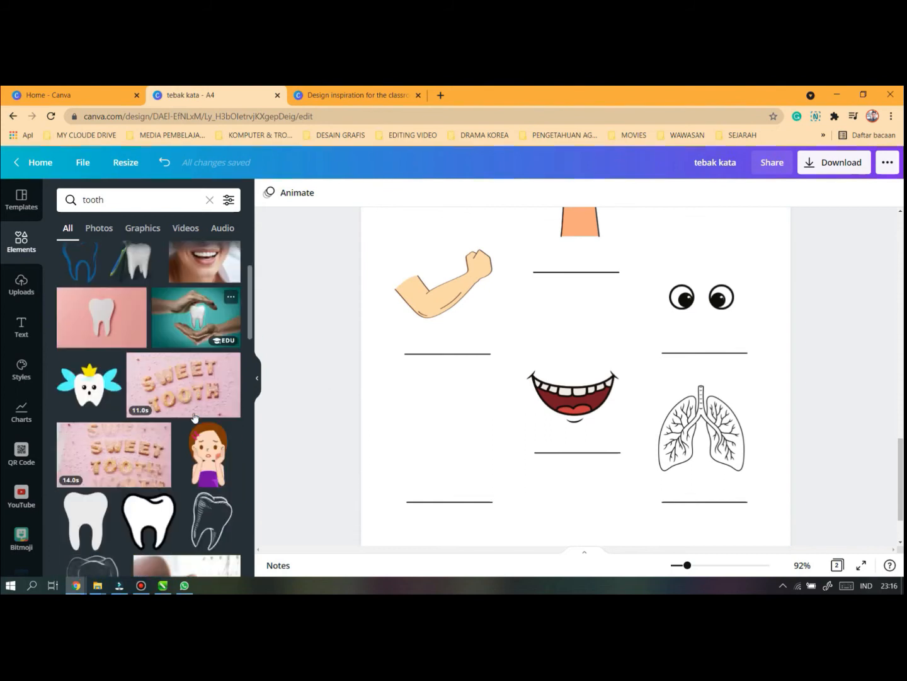
scroll(179, 428, up, 10)
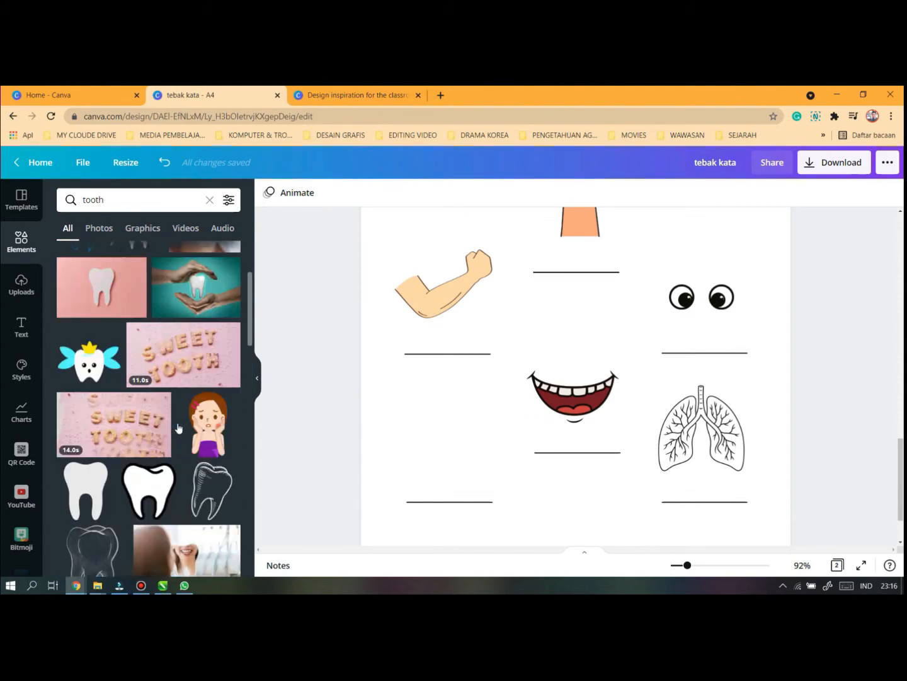
Search the elements for "teeth" and place the wide toothy grin, shrunk to fit, above the liver drawing's former answer line
click(88, 207)
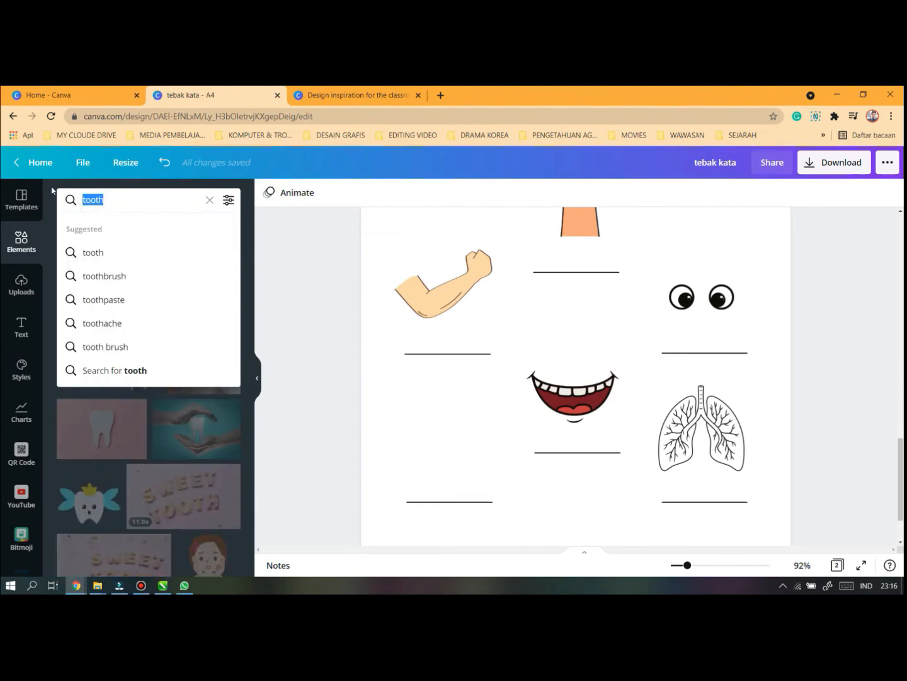
text(tee)
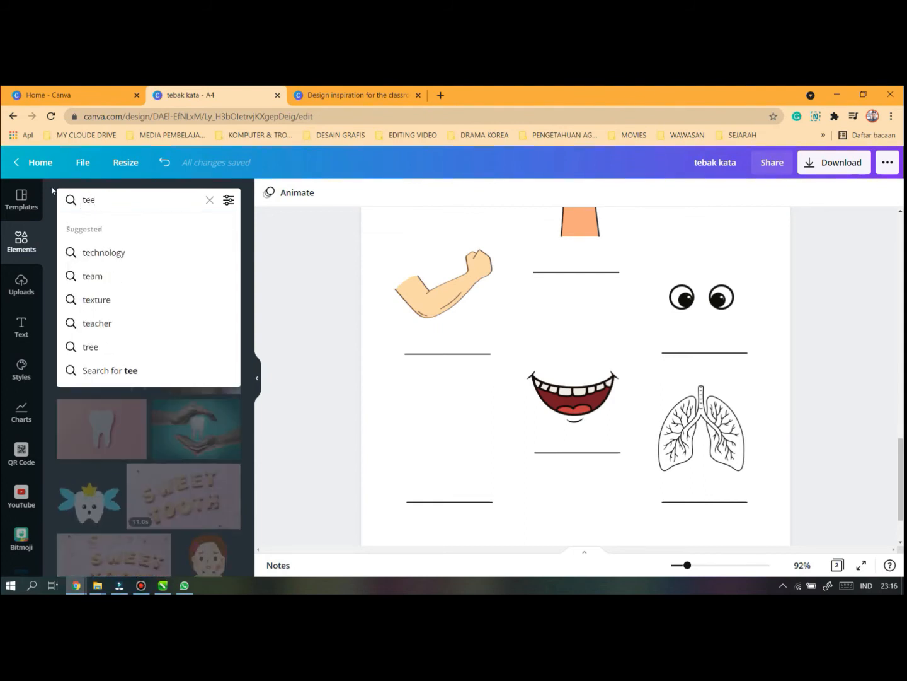
text(th)
key(Return)
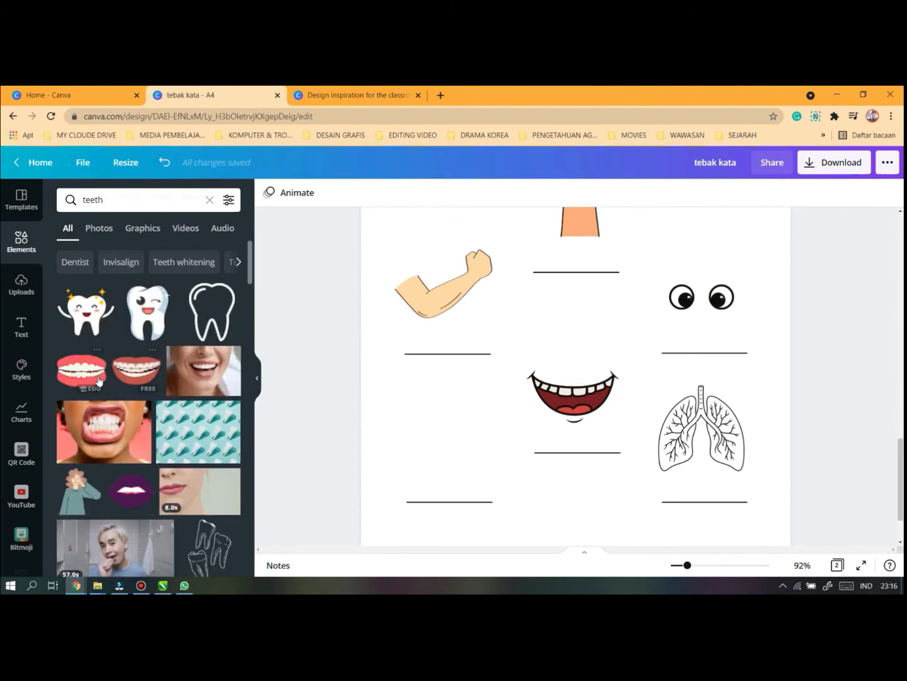
scroll(145, 384, down, 4)
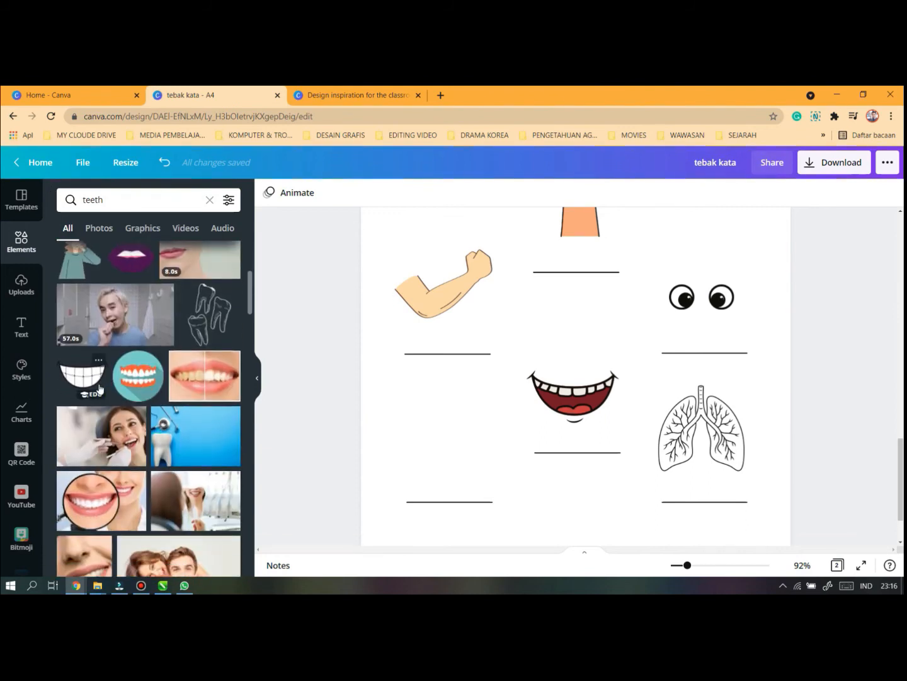
drag(83, 377, 474, 456)
drag(559, 400, 469, 437)
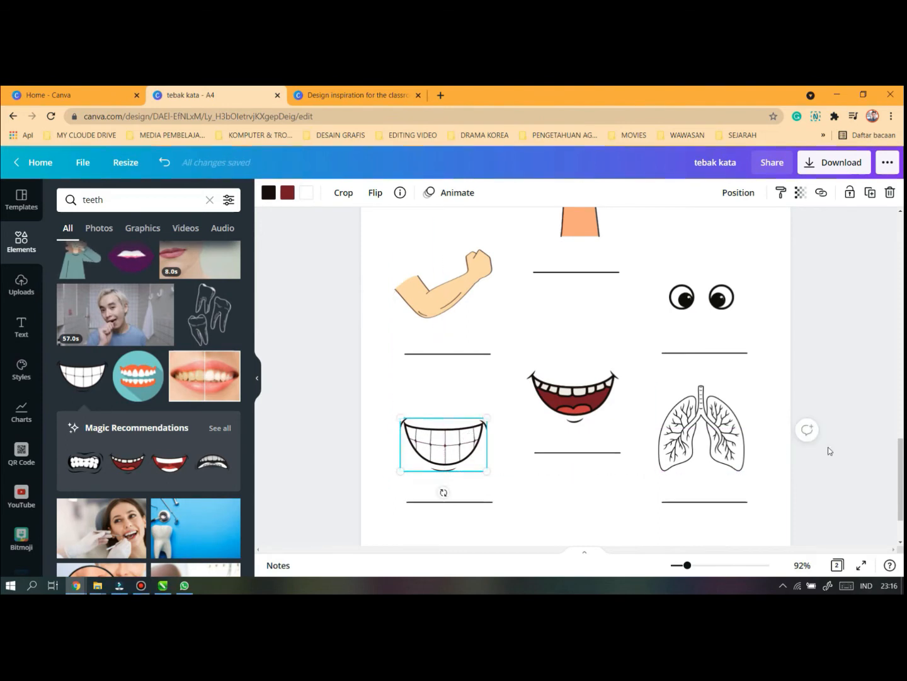
click(828, 446)
Zoom to 85% and review the missing-letter page and the body-parts worksheet on page 2
scroll(665, 455, down, 2)
scroll(665, 459, up, 3)
scroll(664, 455, up, 6)
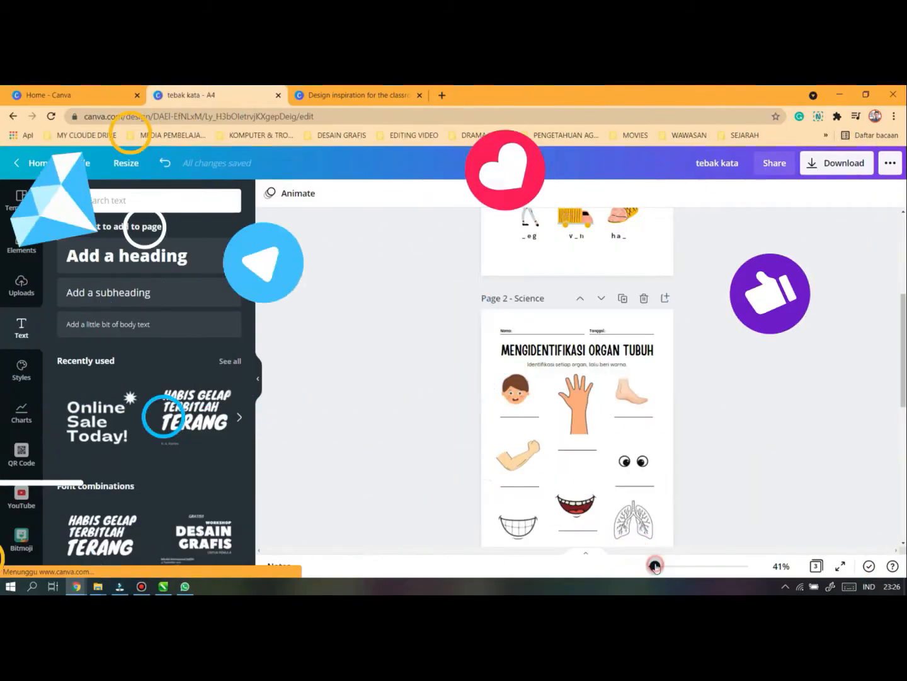
drag(655, 565, 664, 566)
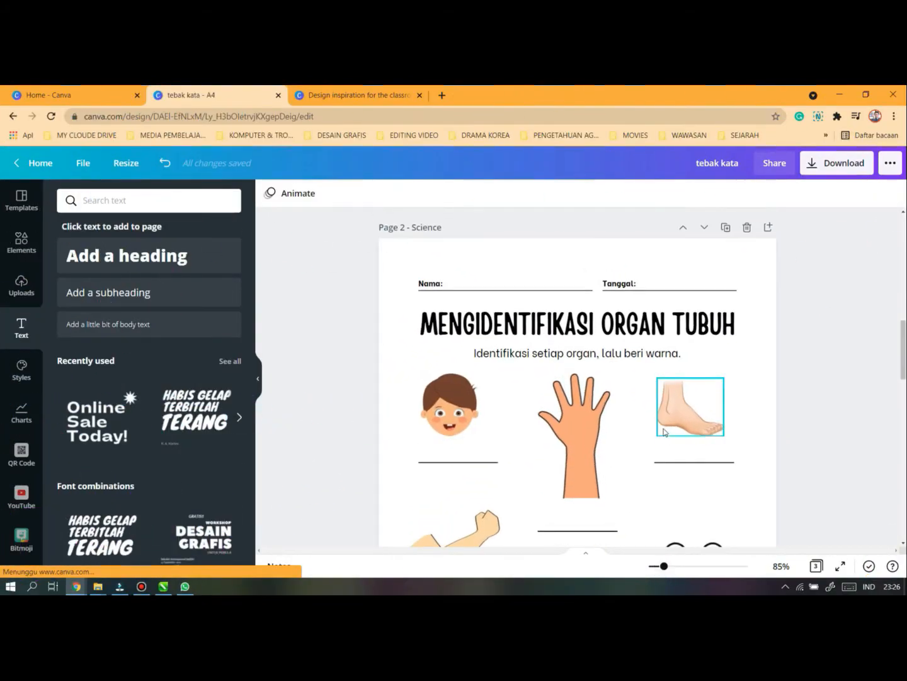
scroll(664, 432, down, 5)
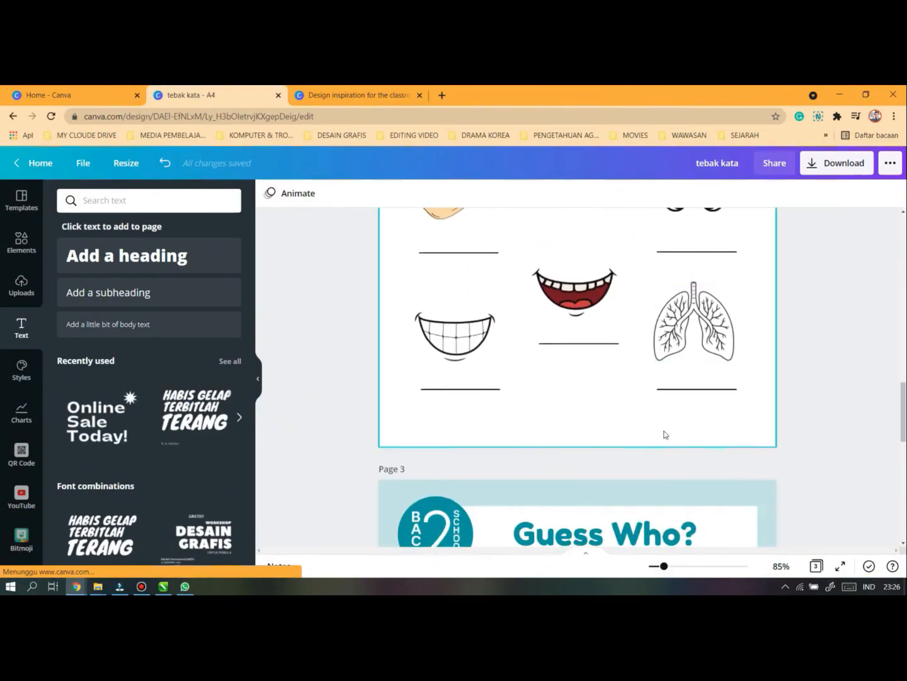
scroll(665, 434, up, 3)
scroll(678, 397, down, 3)
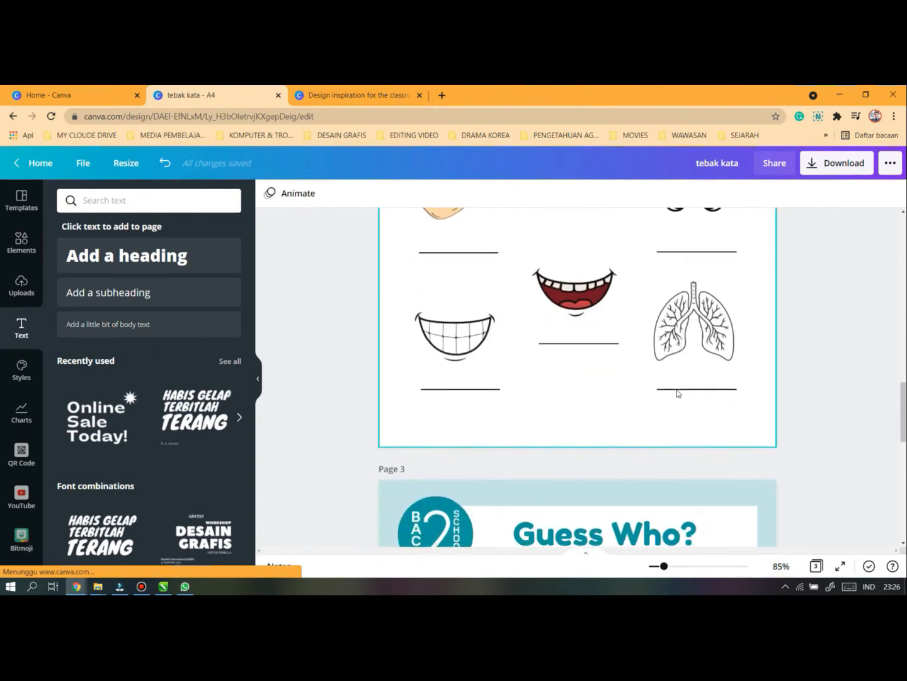
scroll(678, 393, up, 7)
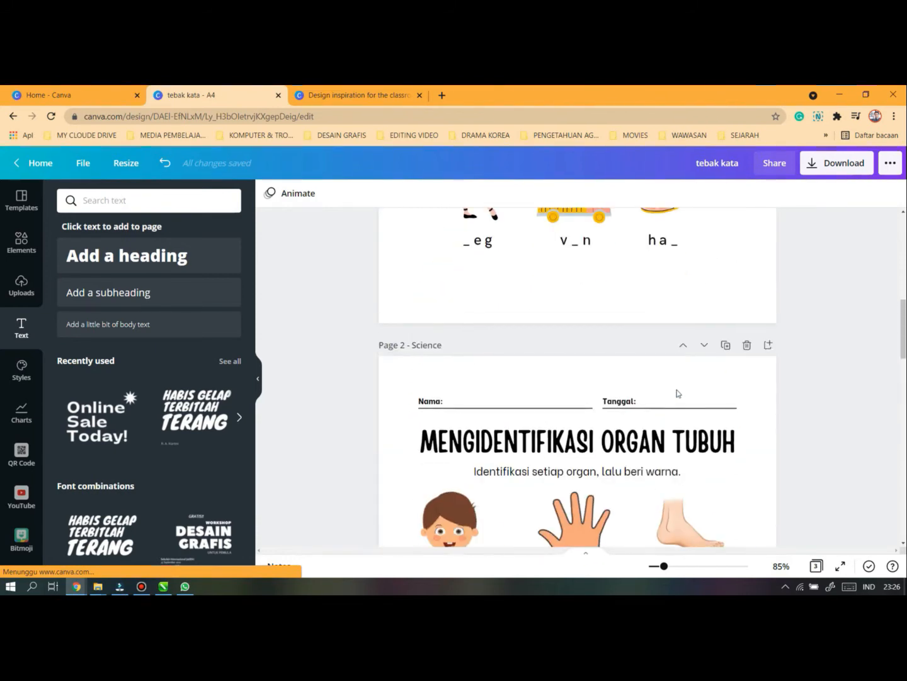
scroll(678, 393, up, 6)
scroll(677, 393, down, 10)
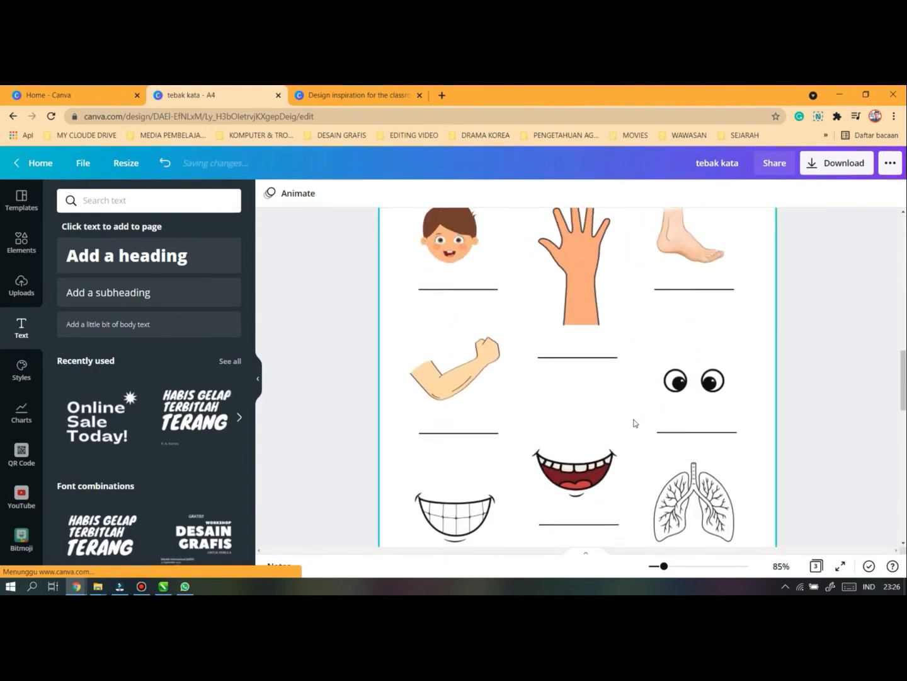
scroll(634, 422, down, 5)
Apply the Butterflies colouring template to page 3 in place of the Guess Who? sheet and look over its drawings
click(560, 444)
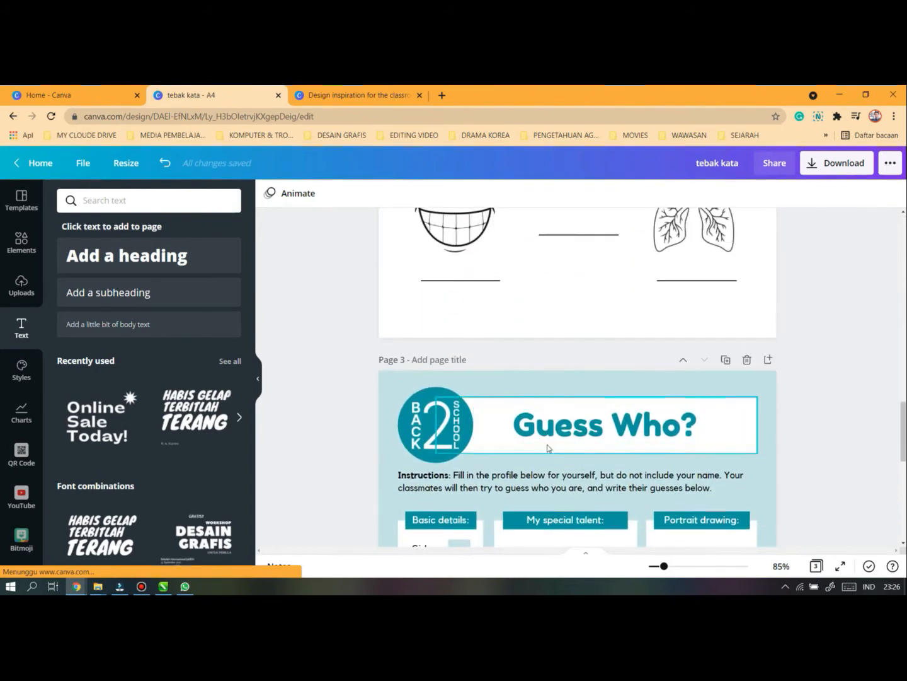
click(19, 203)
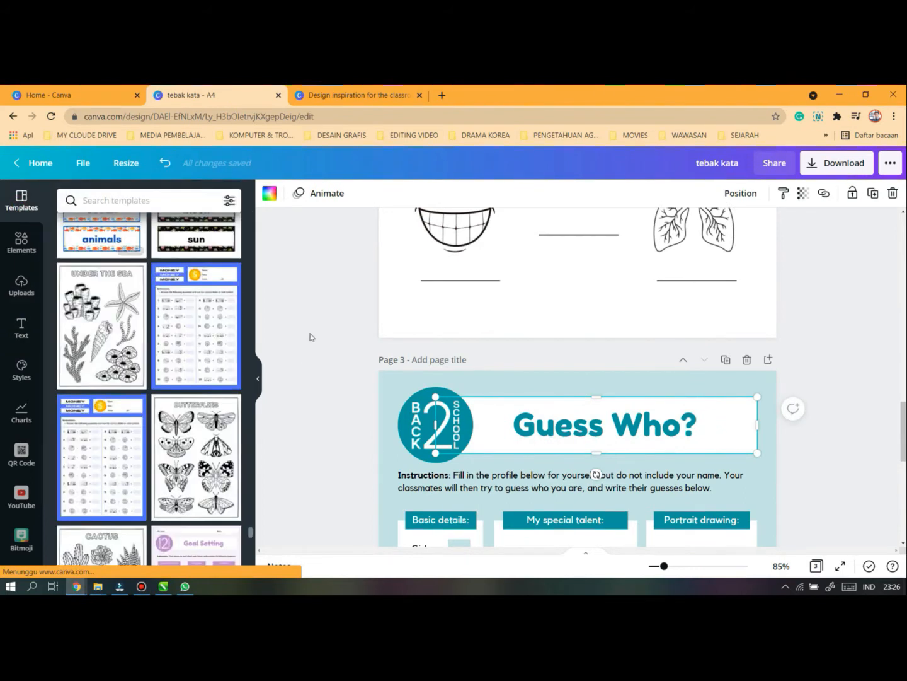
scroll(308, 334, down, 2)
click(180, 443)
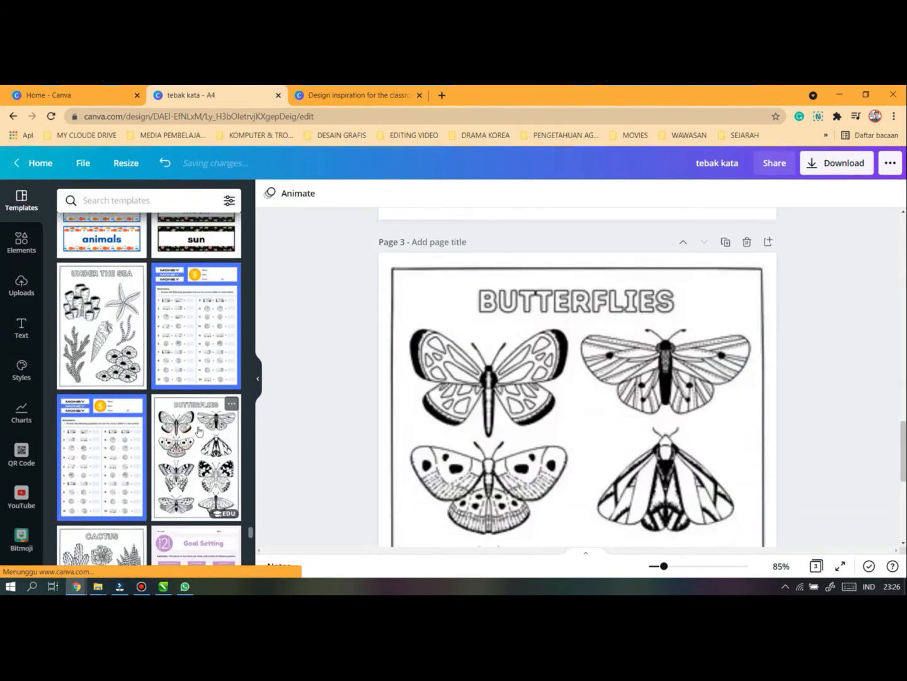
scroll(546, 414, down, 3)
scroll(546, 413, down, 1)
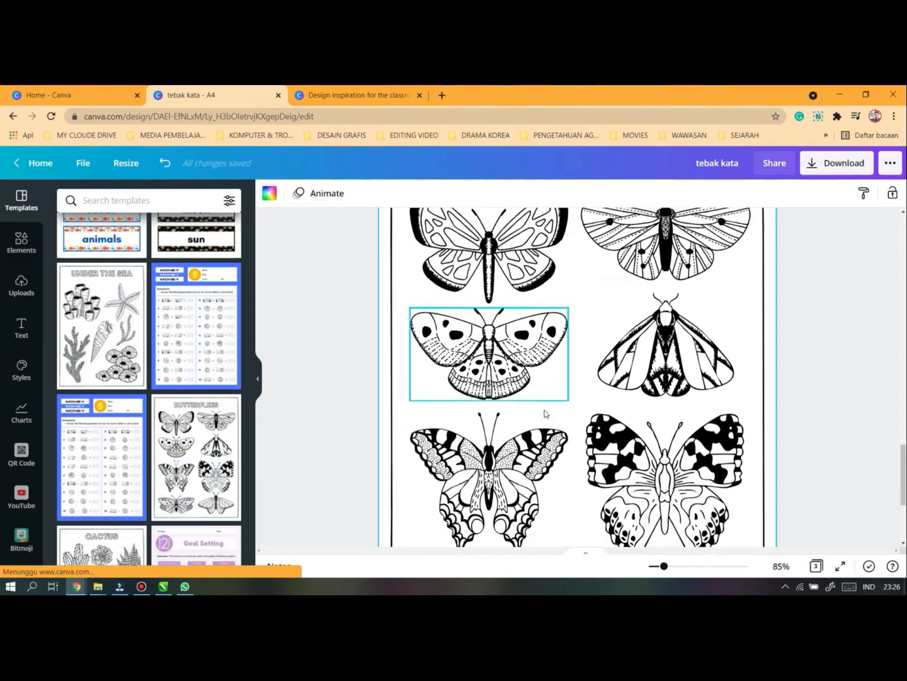
scroll(546, 413, up, 3)
scroll(547, 413, down, 1)
scroll(546, 414, down, 5)
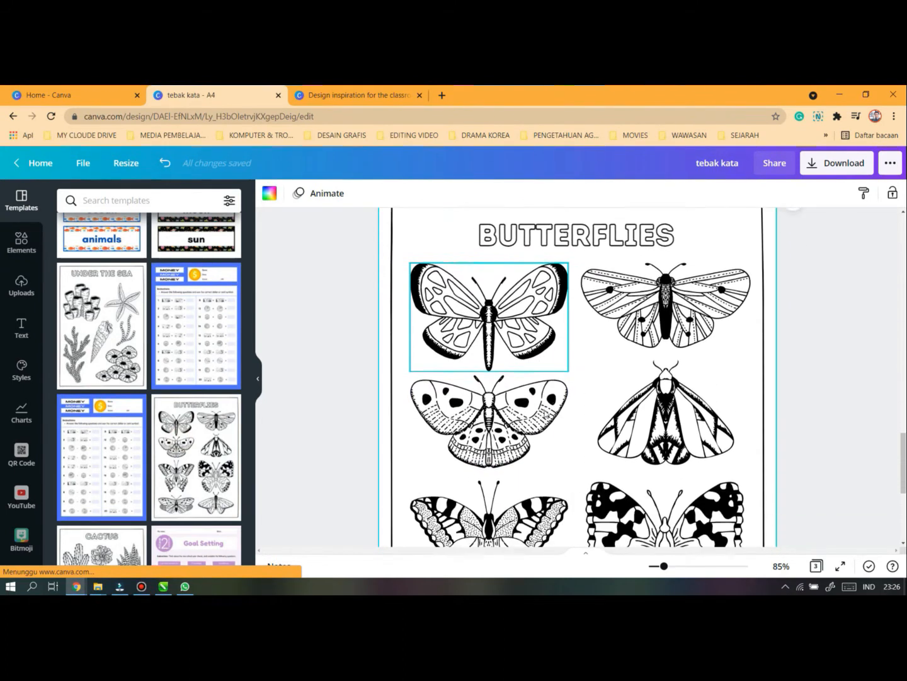
Apply the blue-bordered Money subtraction worksheet template to page 3
click(139, 459)
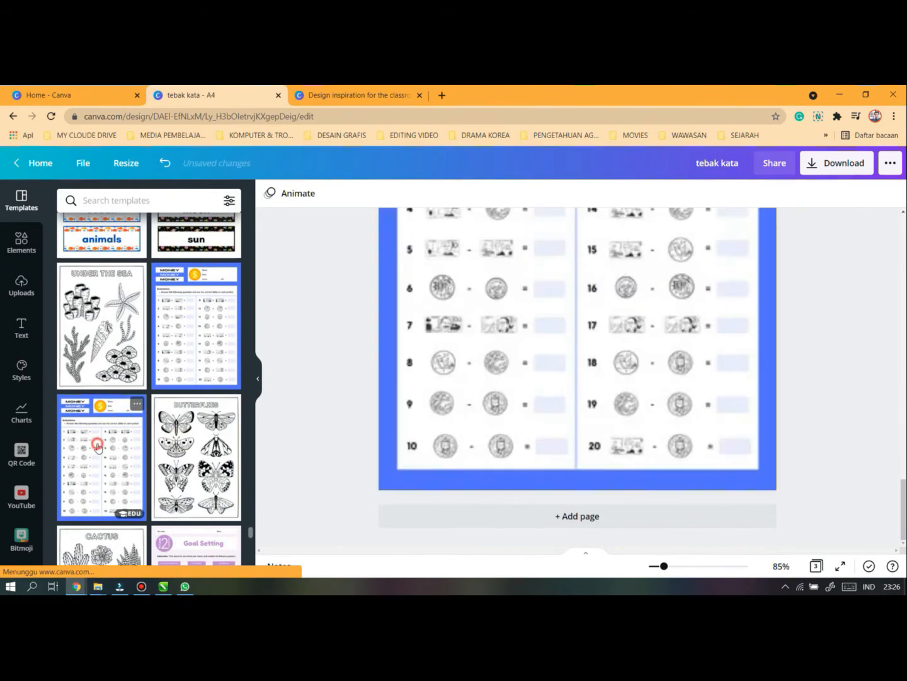
Apply the Cactus colouring template to page 3, followed by the purple Goal Setting worksheet
scroll(91, 434, down, 3)
click(93, 434)
click(168, 443)
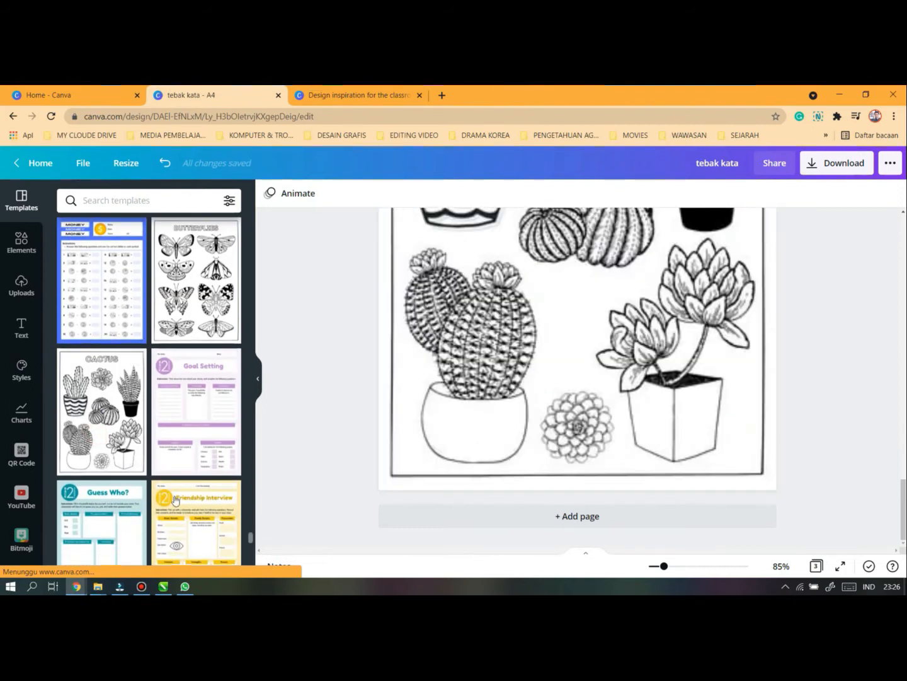
scroll(570, 423, up, 4)
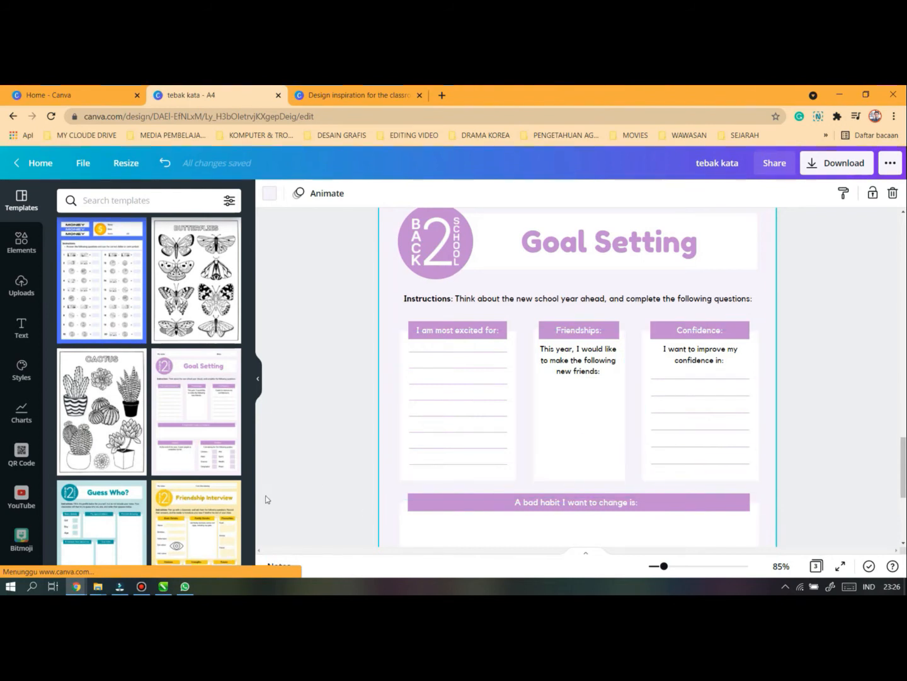
Apply the coin-to-value matching page of the Australian Money Maths Unit Worksheet to page 3 and look over the sheet and its set
scroll(231, 488, down, 5)
click(89, 399)
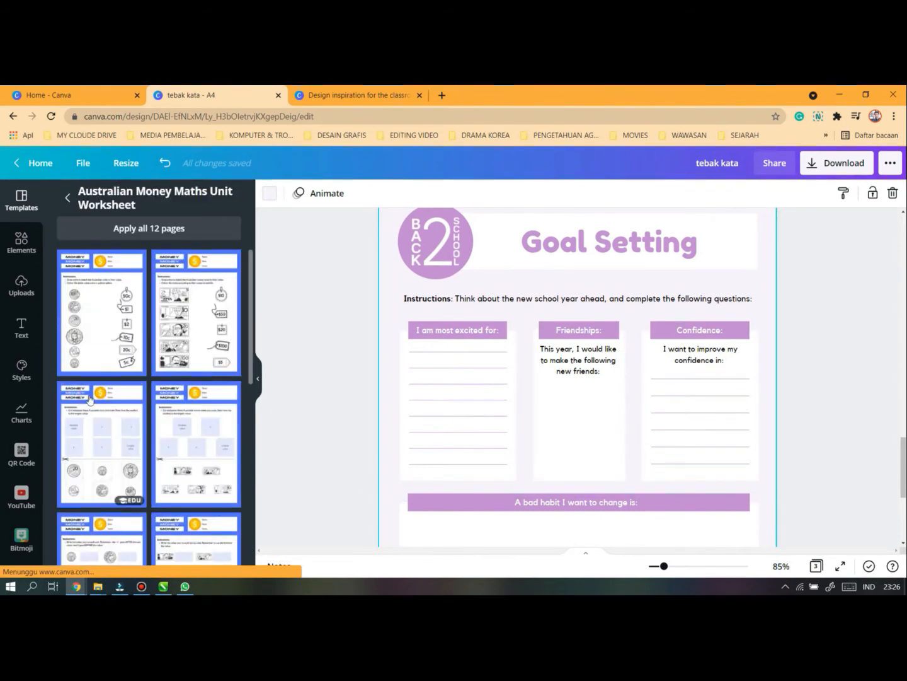
click(87, 353)
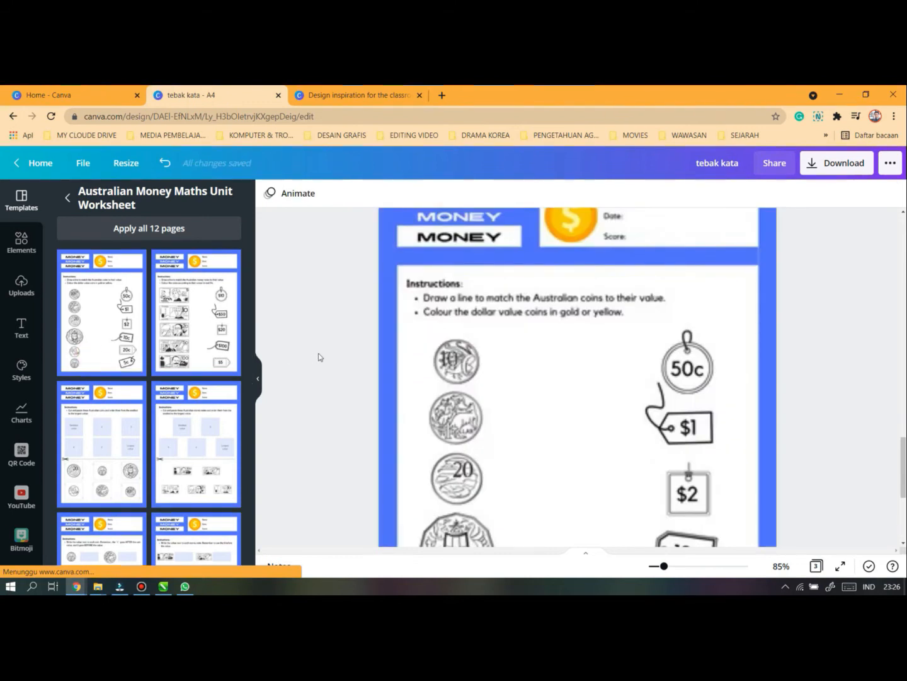
click(458, 416)
scroll(461, 418, up, 2)
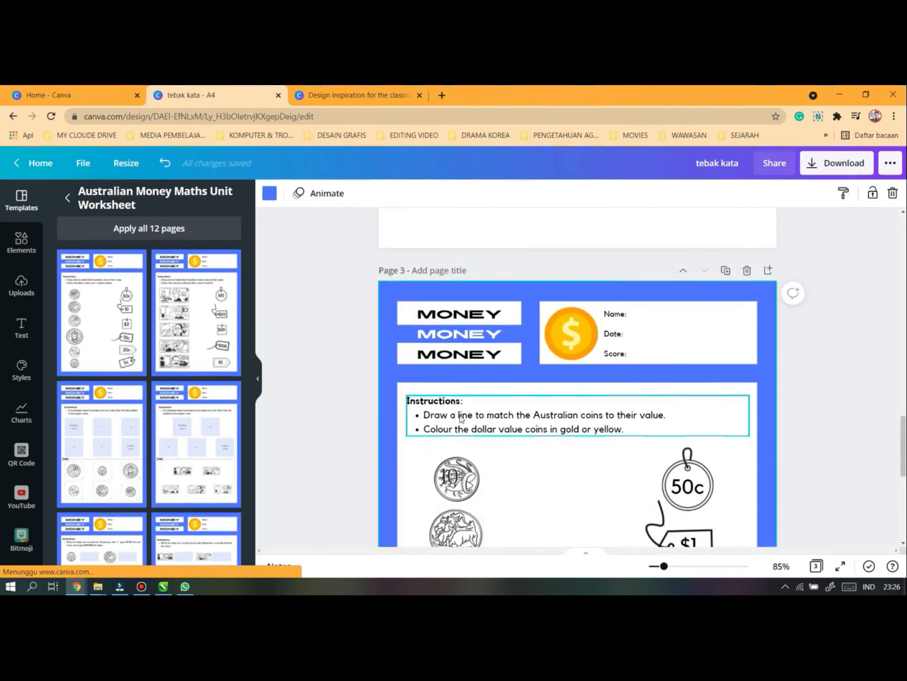
scroll(461, 417, down, 5)
scroll(461, 417, up, 1)
scroll(460, 417, up, 3)
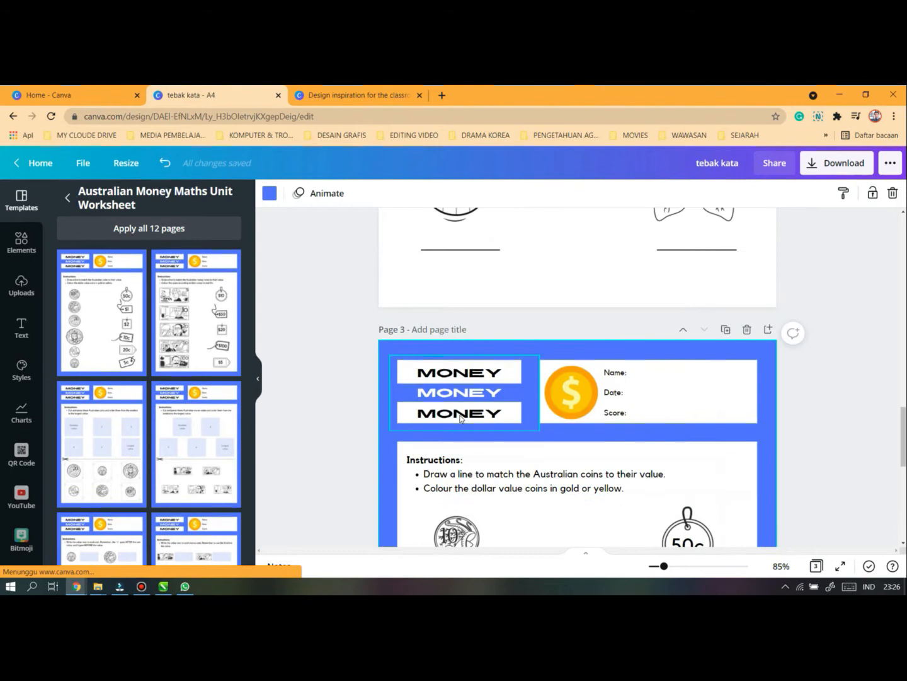
scroll(460, 417, down, 3)
scroll(152, 470, down, 2)
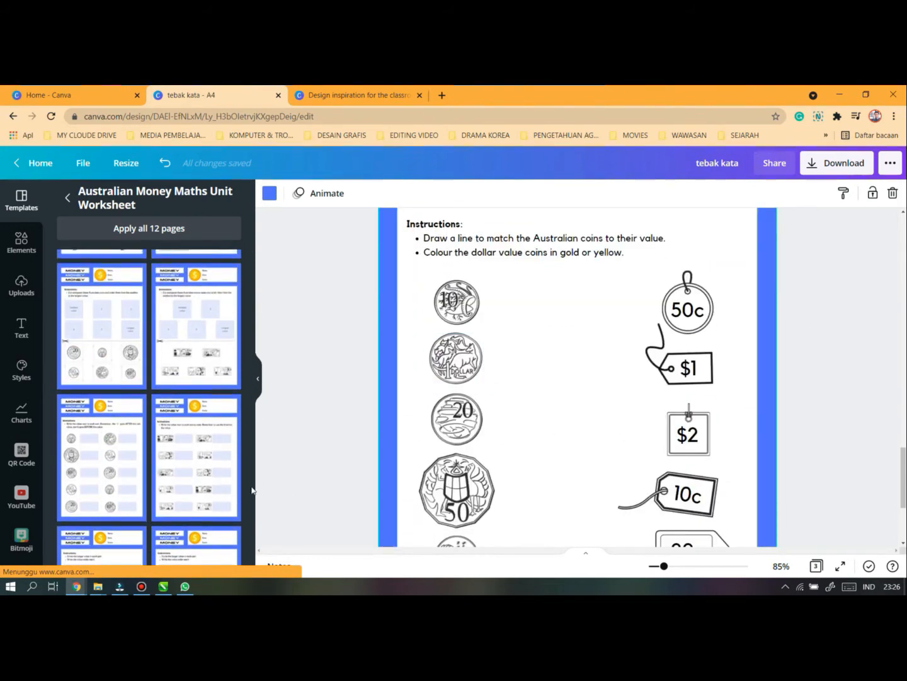
scroll(151, 476, down, 5)
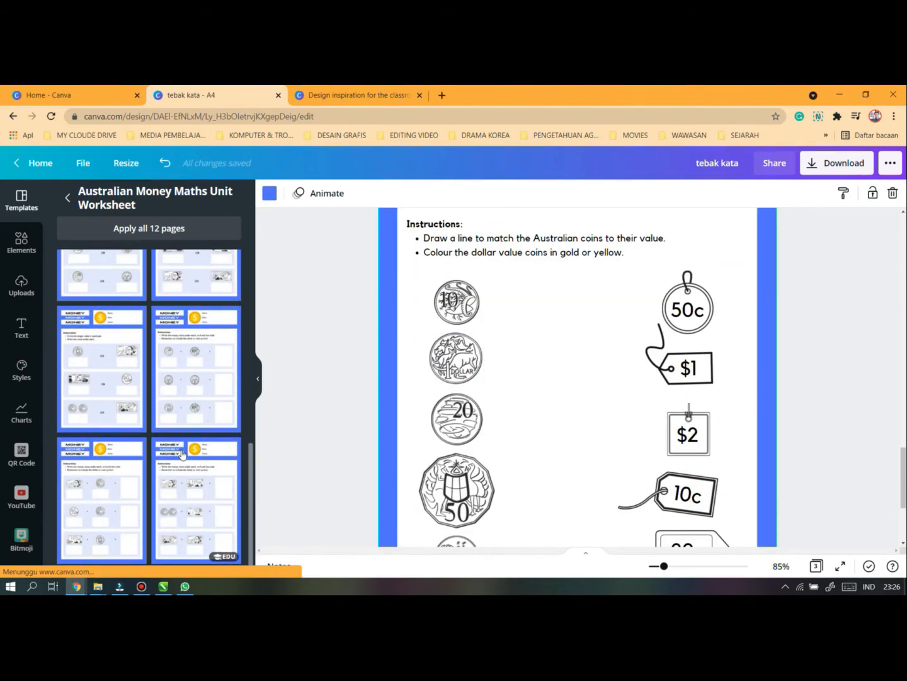
scroll(181, 451, up, 5)
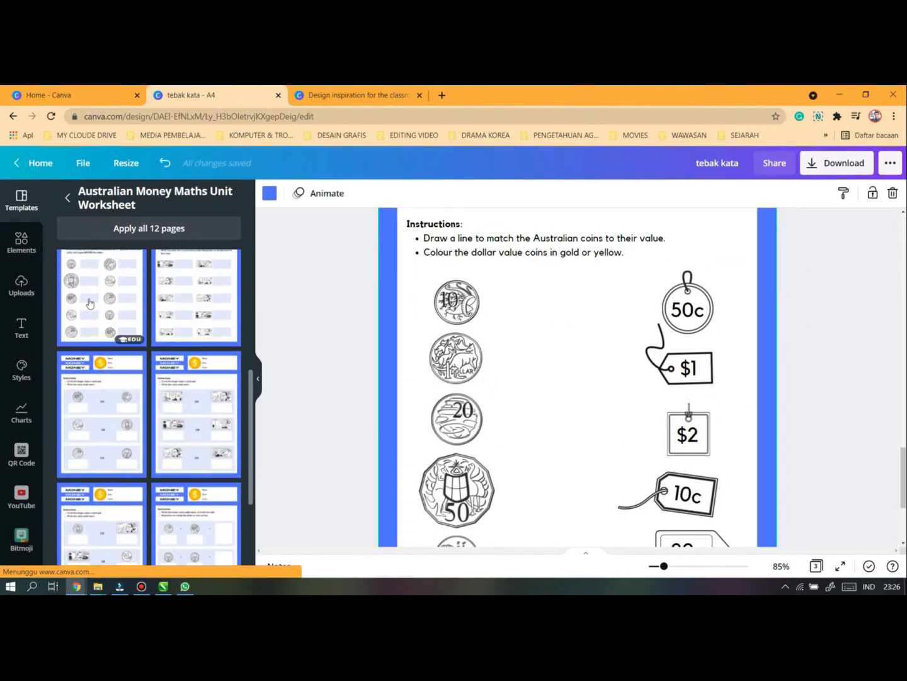
click(68, 199)
Try several pages of the Animals Coloring Worksheet on page 3, ending with the Coloring Fun whale and llama page
scroll(135, 311, down, 3)
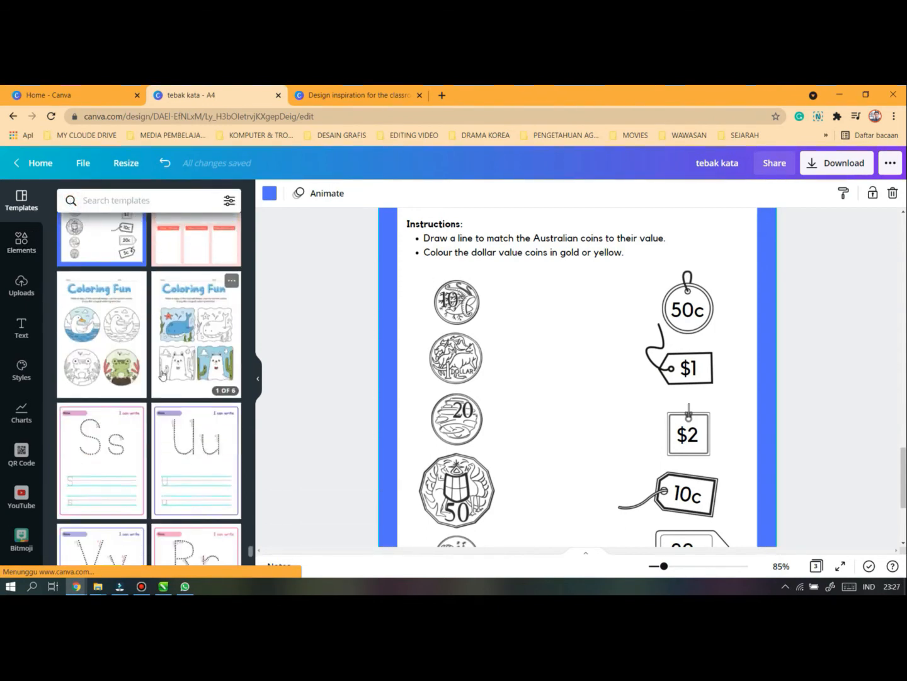
click(193, 339)
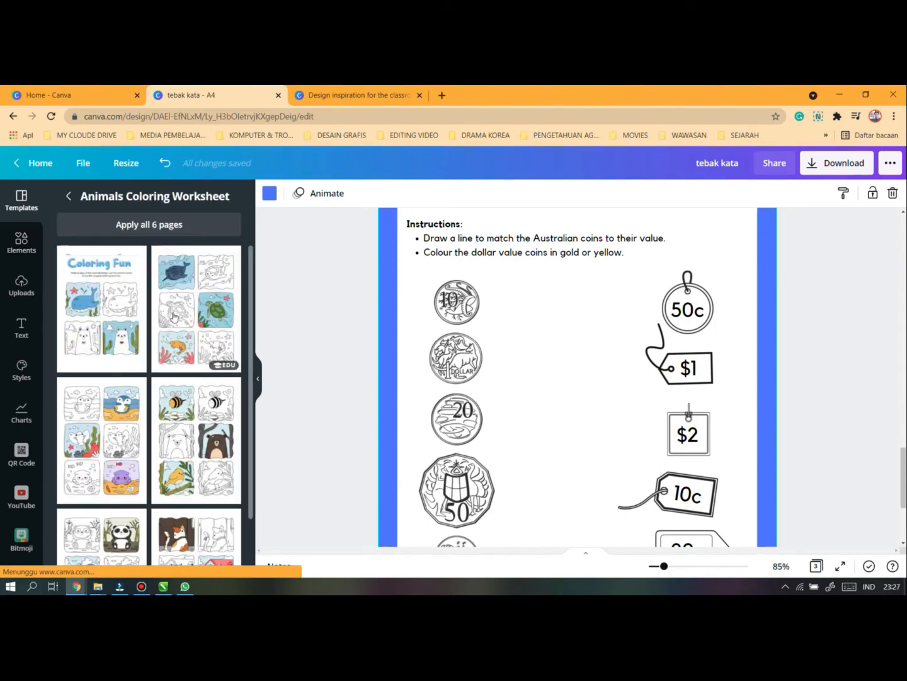
scroll(129, 361, down, 1)
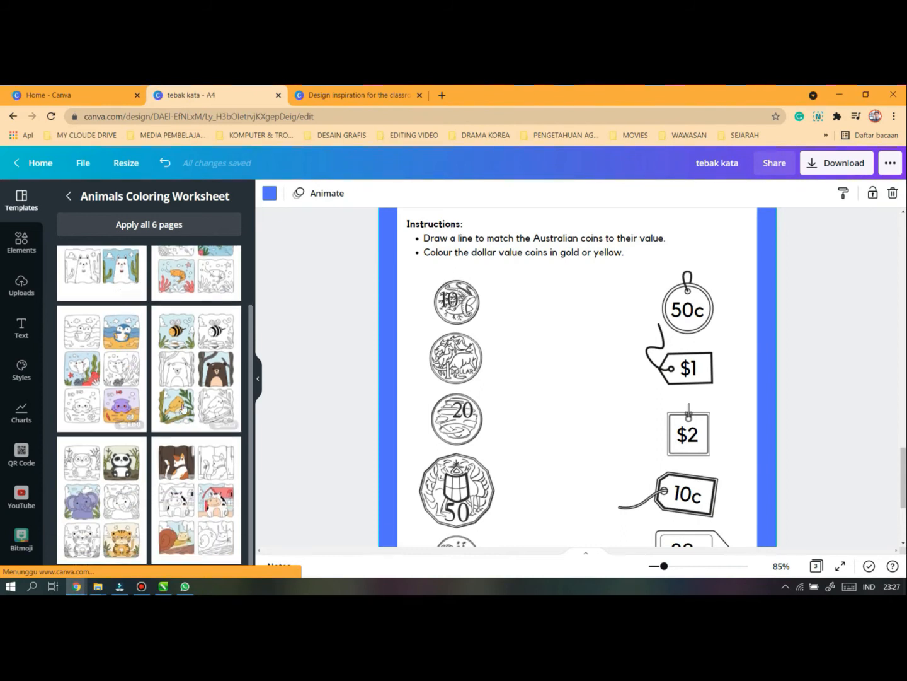
click(114, 376)
click(165, 380)
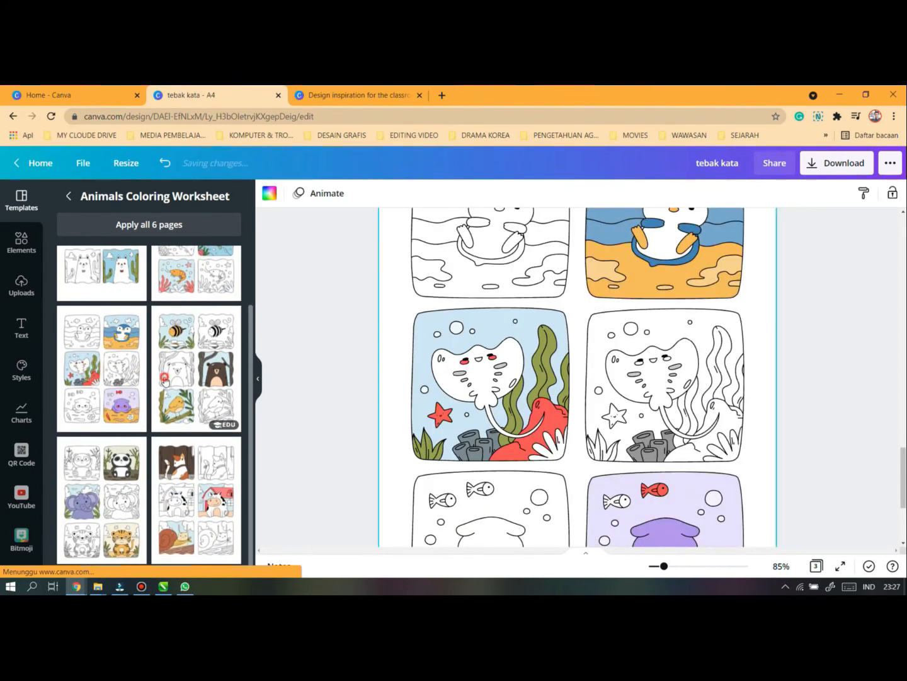
click(197, 281)
click(74, 288)
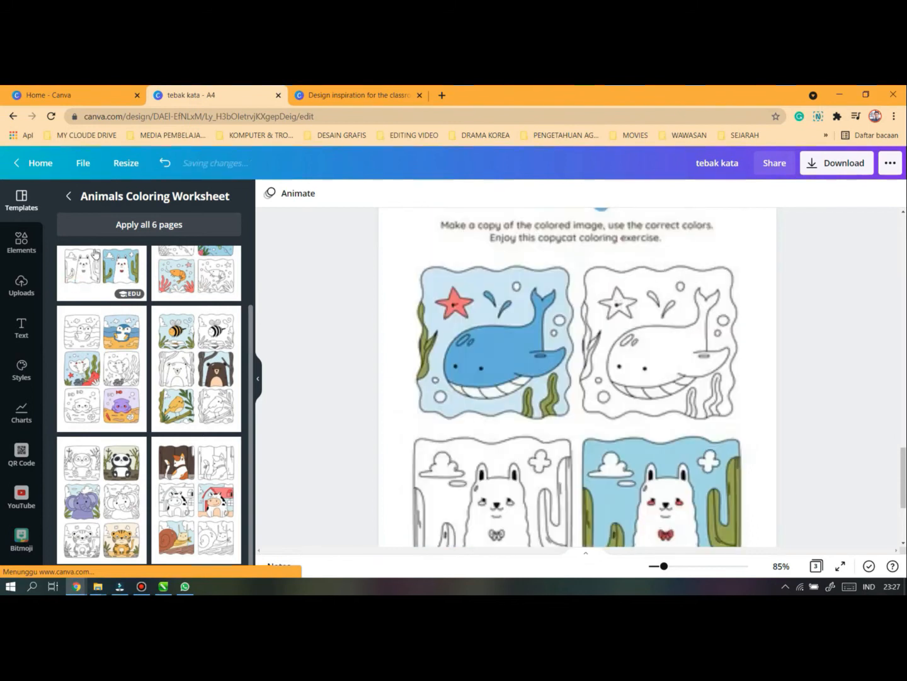
click(68, 195)
Apply the second page of the I can write 'S' Handwriting Worksheet to page 3 and look over its writing lines
scroll(142, 352, down, 2)
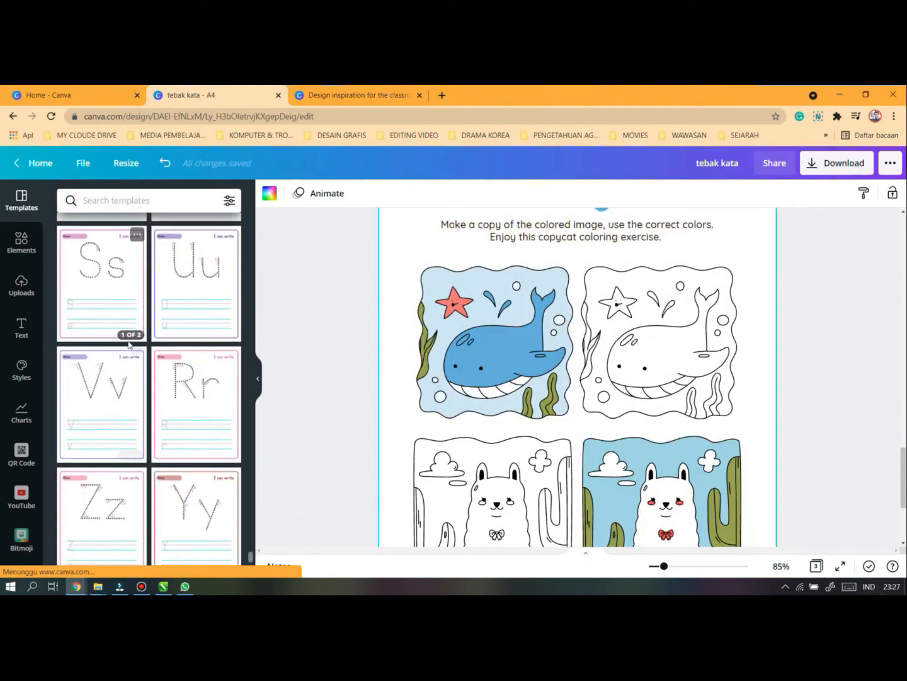
click(104, 287)
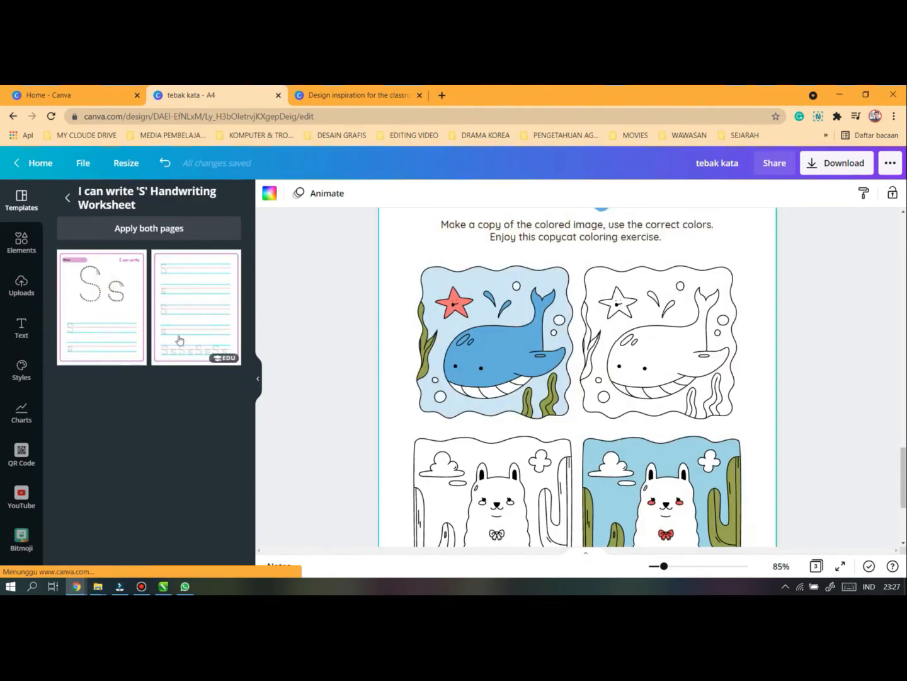
click(189, 323)
scroll(583, 392, up, 3)
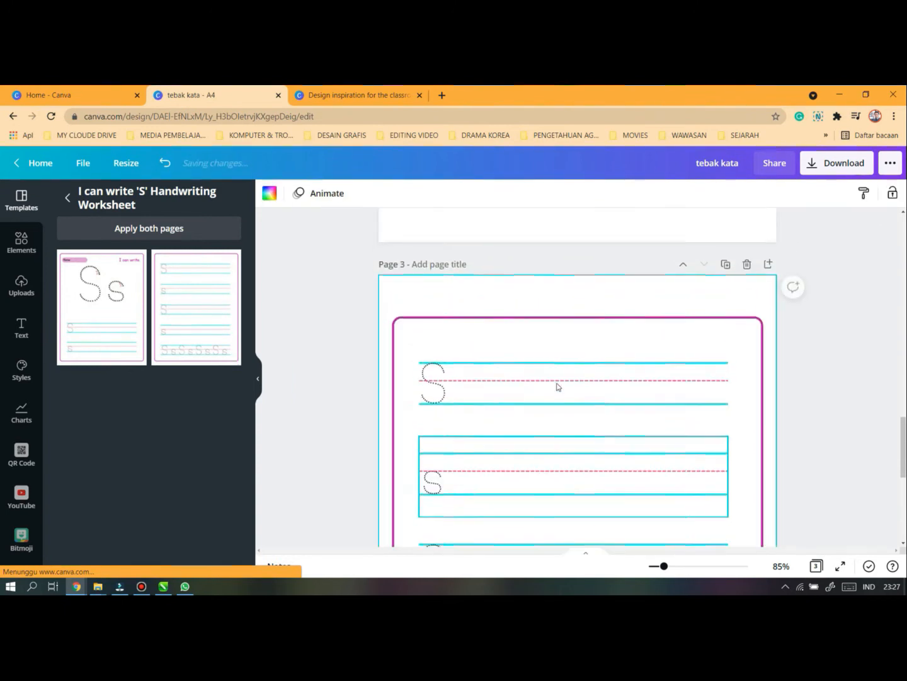
scroll(548, 381, down, 1)
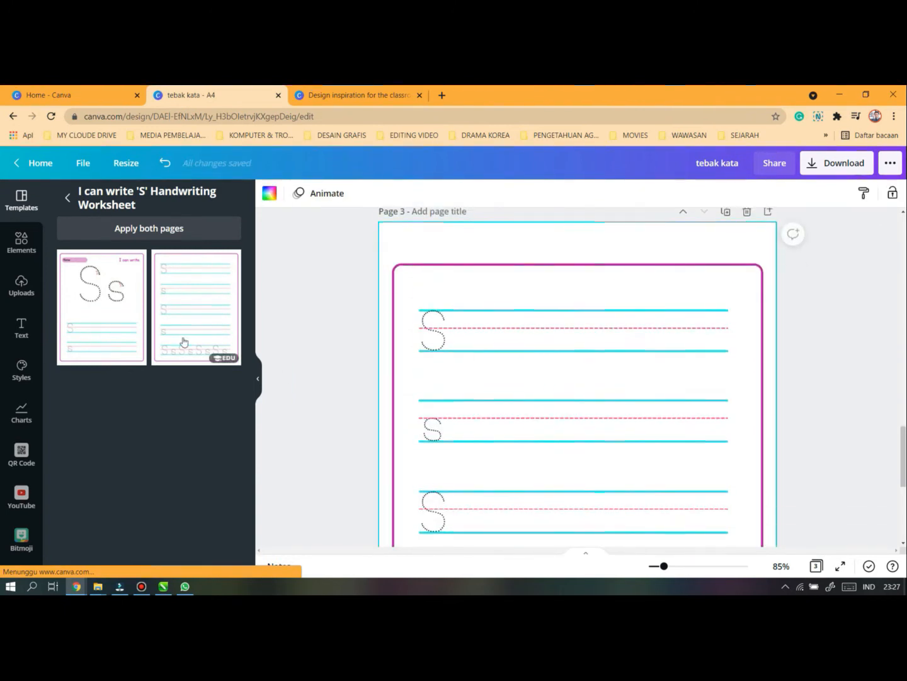
click(70, 201)
Browse further templates, previewing the 'Z' and 'W' handwriting worksheets and the Grade 1 Fast Finisher Extension Booklet
scroll(144, 333, down, 3)
click(135, 340)
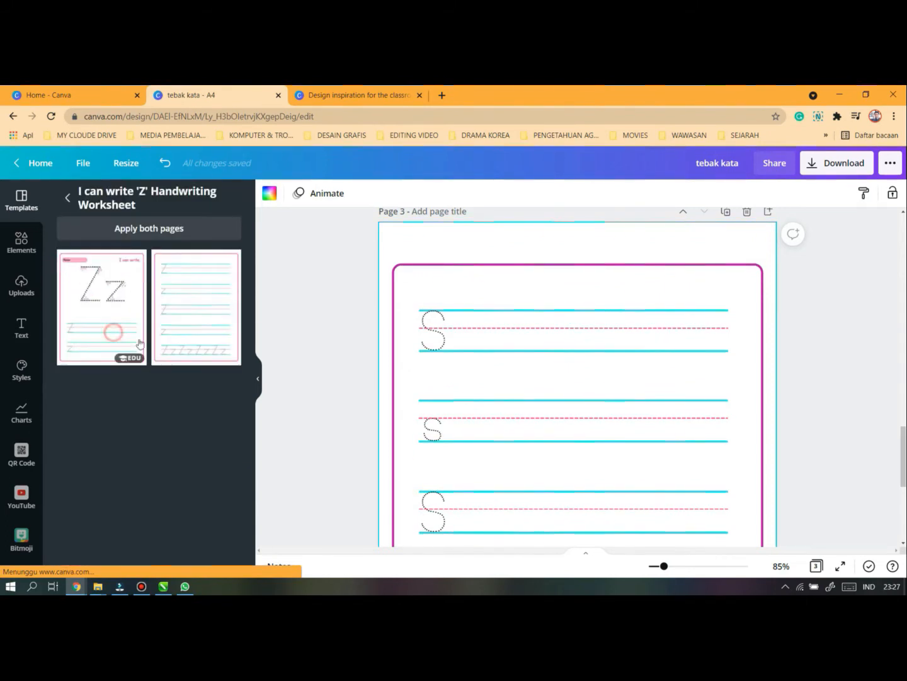
click(68, 198)
scroll(184, 372, down, 5)
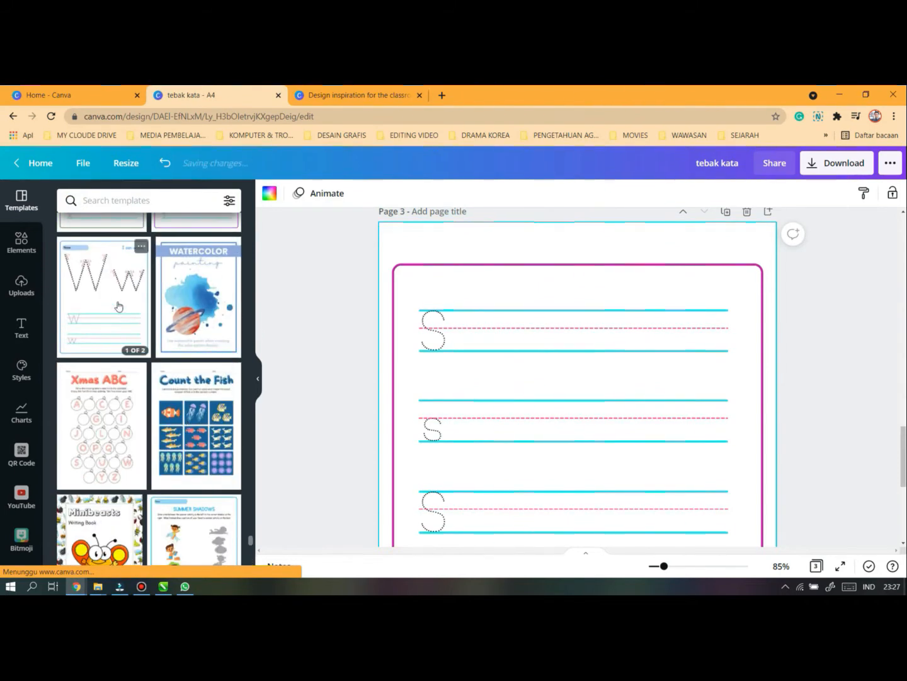
click(108, 306)
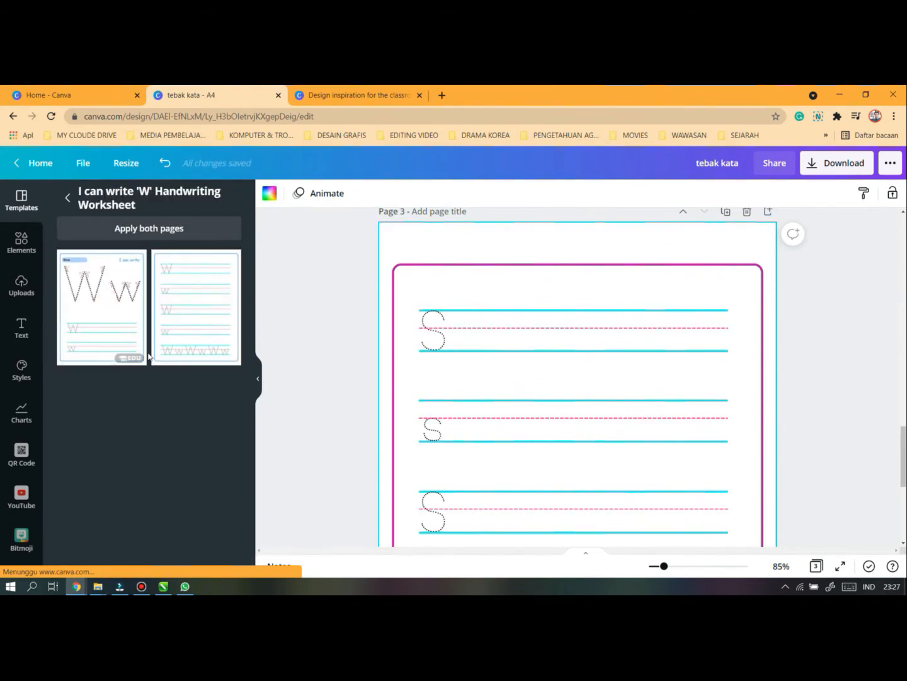
click(66, 200)
scroll(170, 433, down, 3)
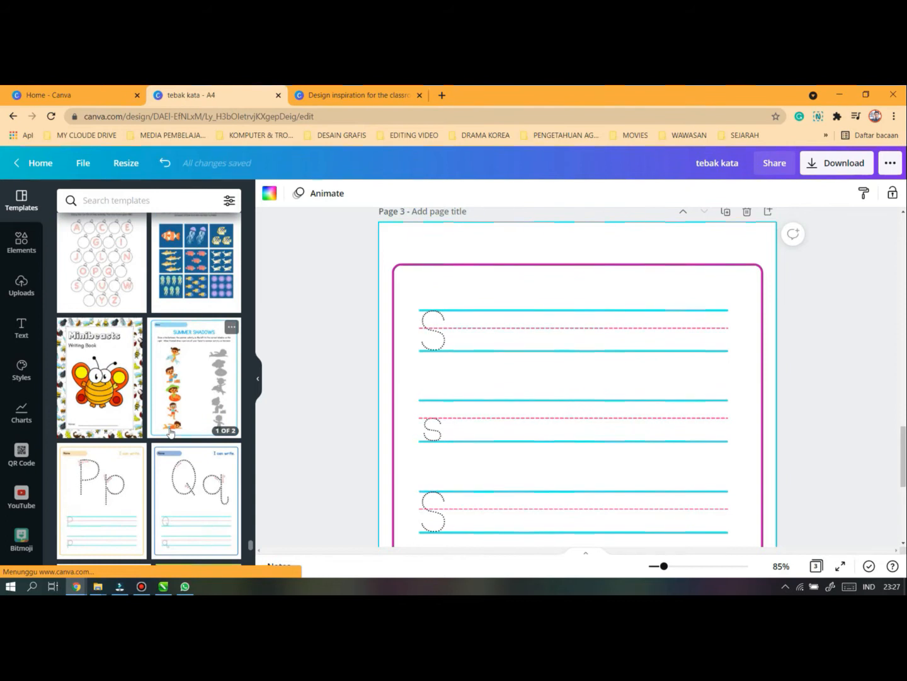
scroll(170, 432, down, 5)
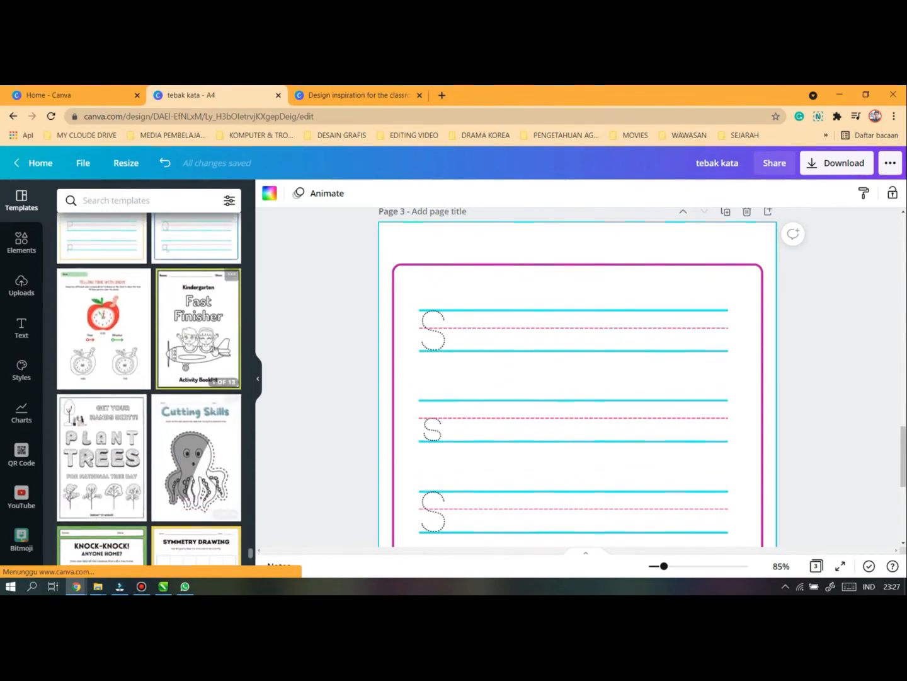
scroll(179, 441, down, 3)
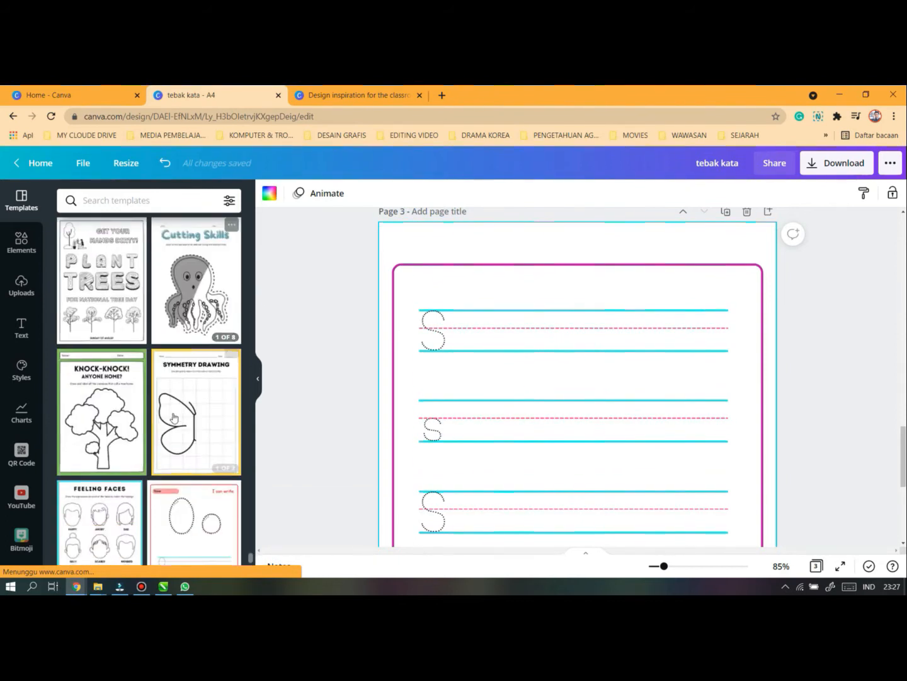
scroll(183, 446, down, 5)
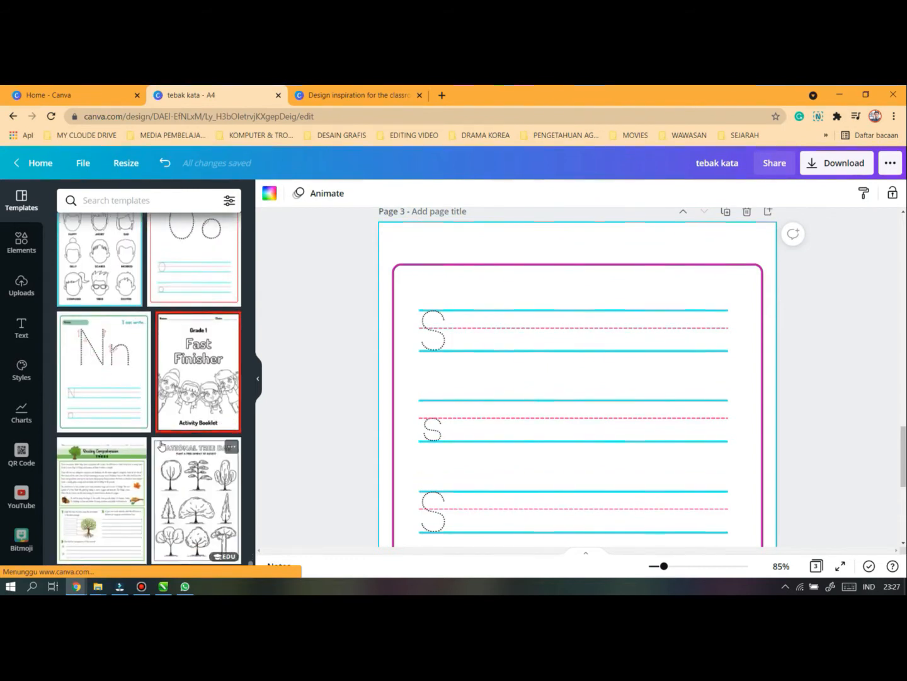
click(217, 388)
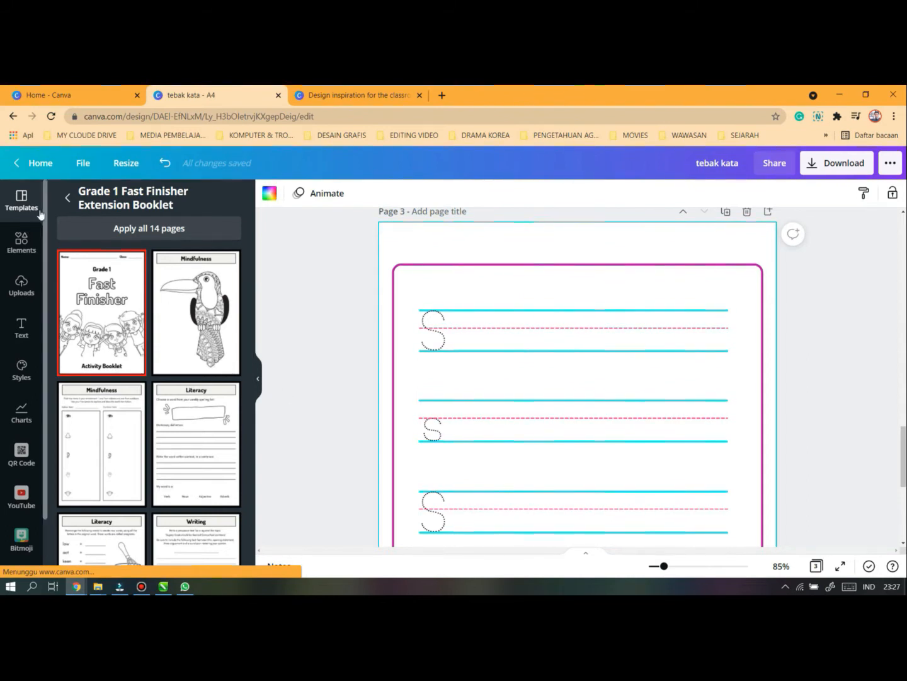
click(68, 200)
Apply the first page of the Square Worksheet, with the smiling square character, to page 3 and review its shapes
scroll(168, 331, down, 10)
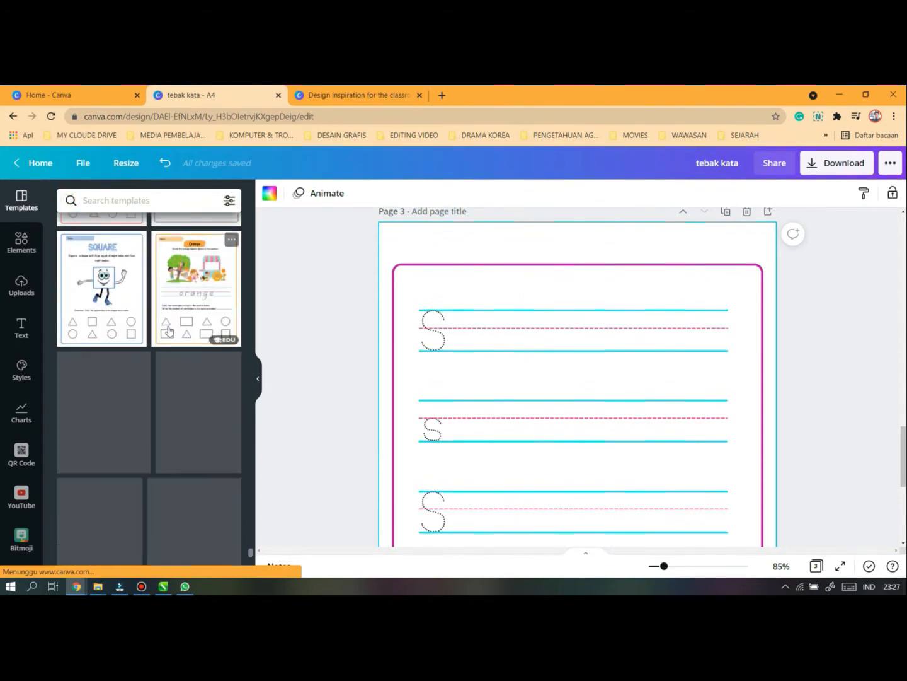
click(106, 453)
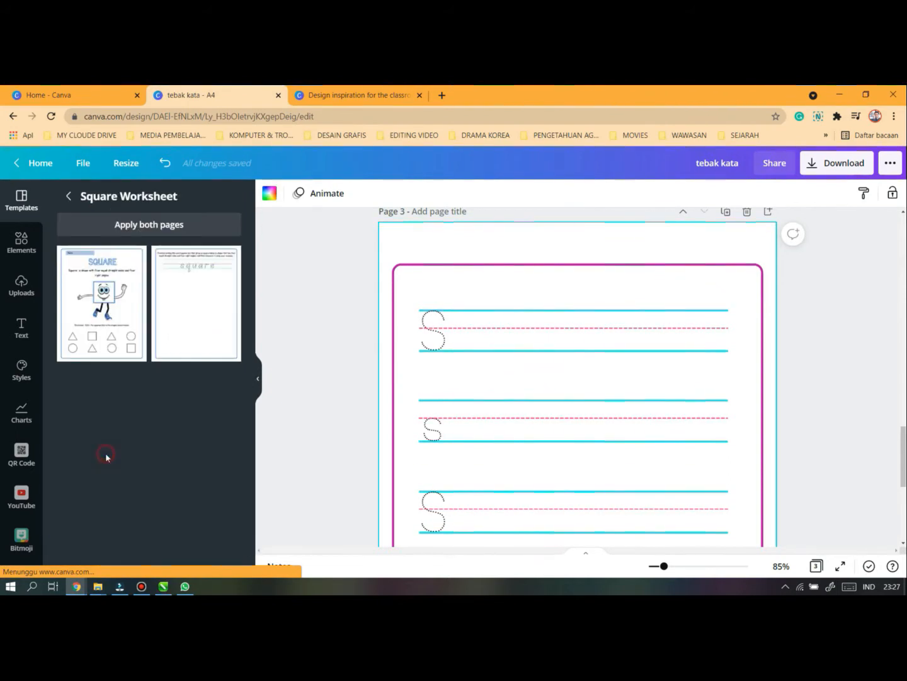
click(108, 307)
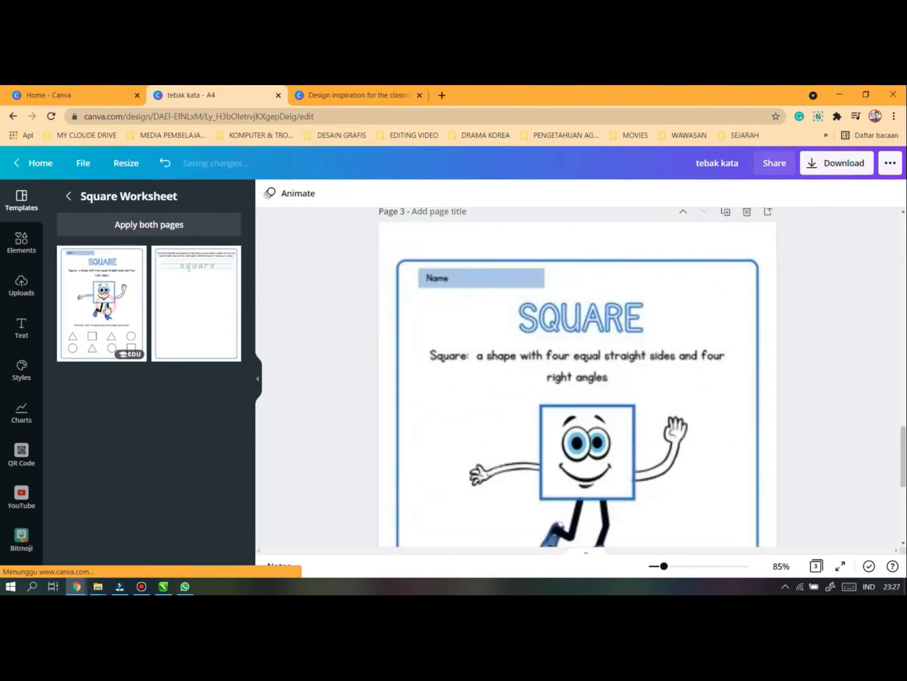
click(558, 348)
scroll(558, 351, down, 5)
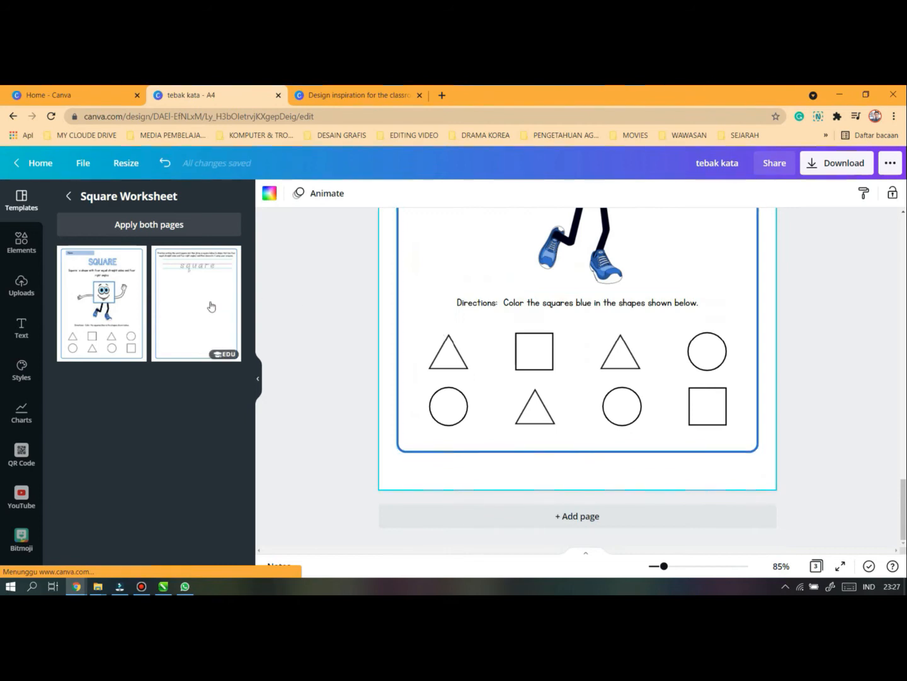
Replace page 3 with the Square Worksheet's second page for tracing the word "square" and look it over
click(211, 305)
click(597, 405)
scroll(598, 404, up, 8)
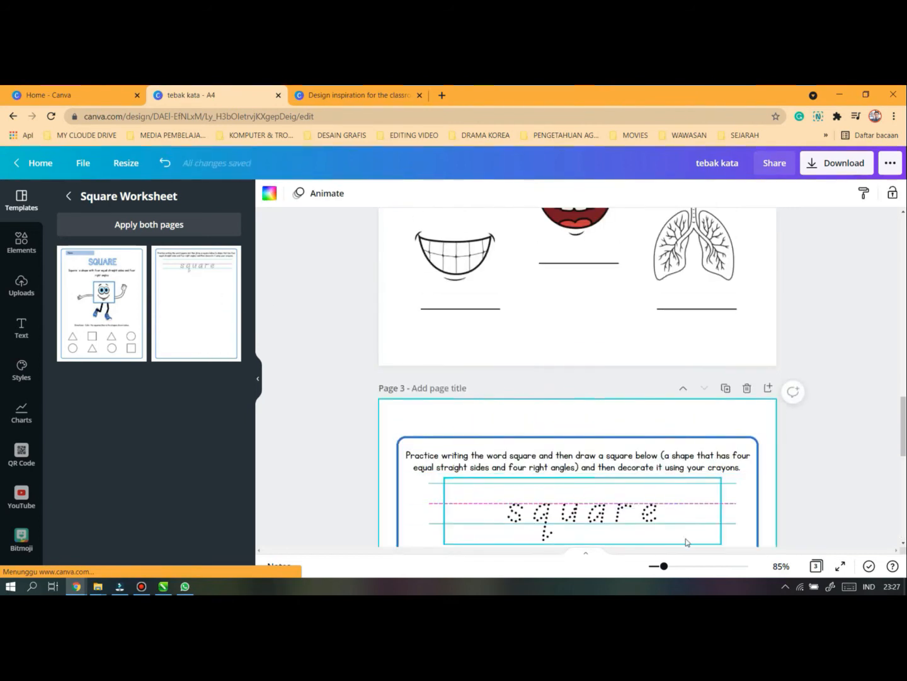
scroll(630, 524, down, 3)
click(68, 196)
Find the Name that Note music worksheet among the templates and apply it to page 3
scroll(135, 353, down, 10)
scroll(136, 353, down, 2)
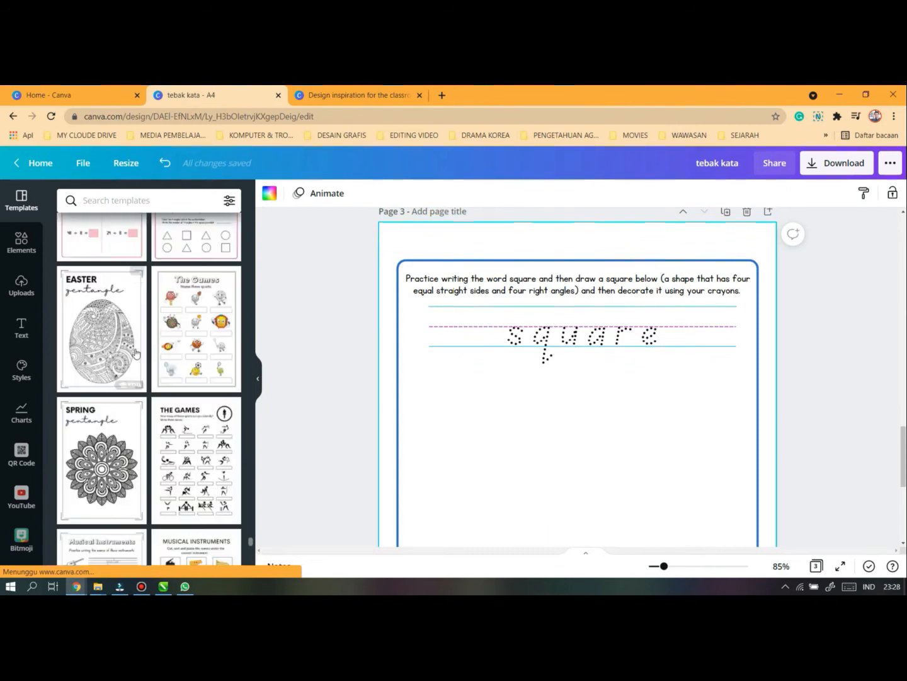
scroll(136, 353, down, 4)
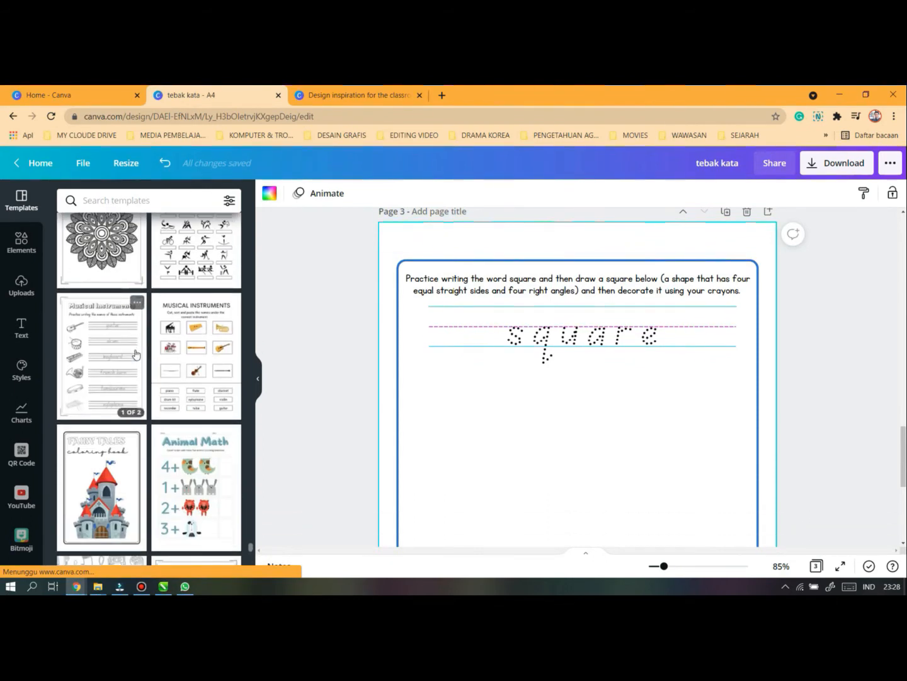
scroll(136, 354, down, 5)
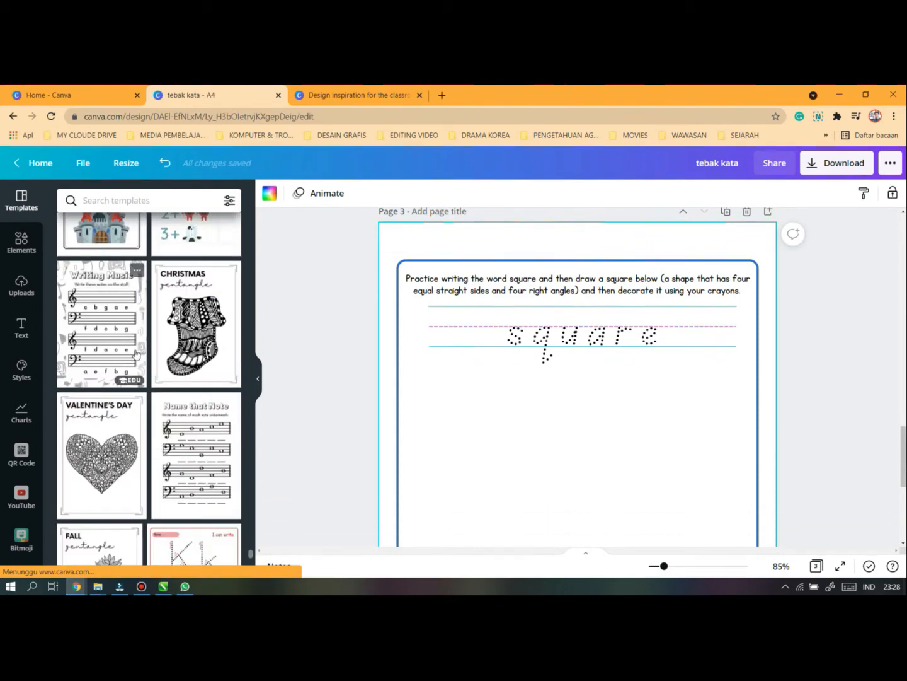
click(201, 431)
scroll(158, 441, down, 10)
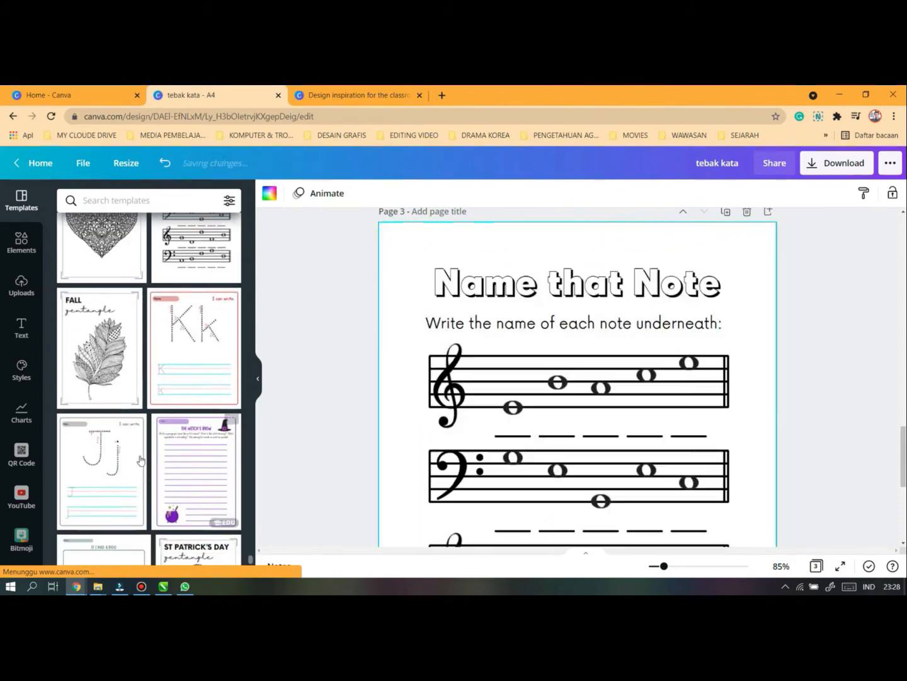
Review the Tebak Kata and Mengidentifikasi Organ Tubuh worksheets on pages 1 and 2 at 62% zoom
scroll(138, 446, up, 10)
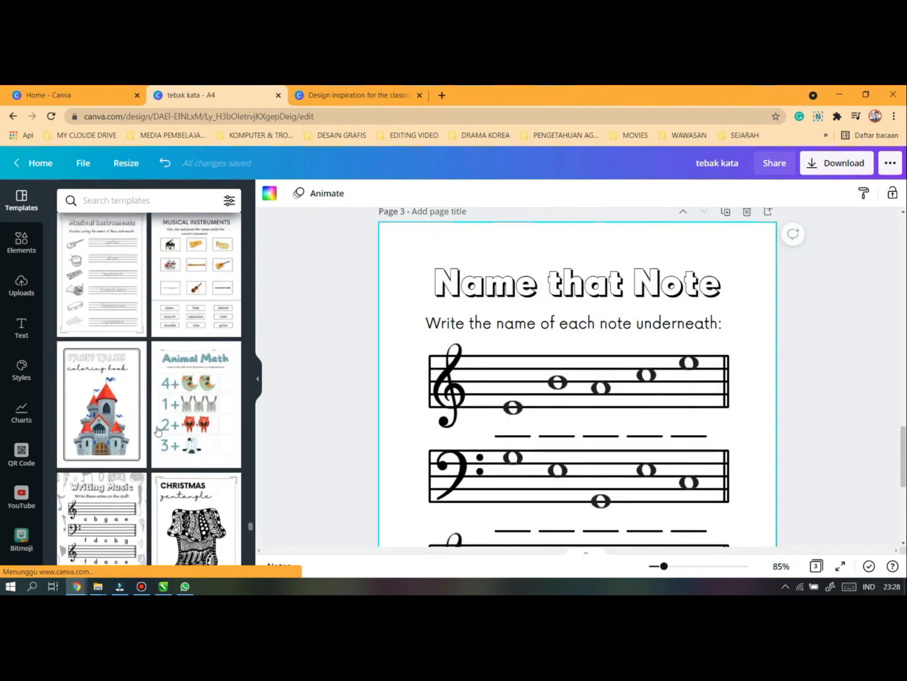
scroll(639, 406, up, 10)
scroll(637, 403, up, 5)
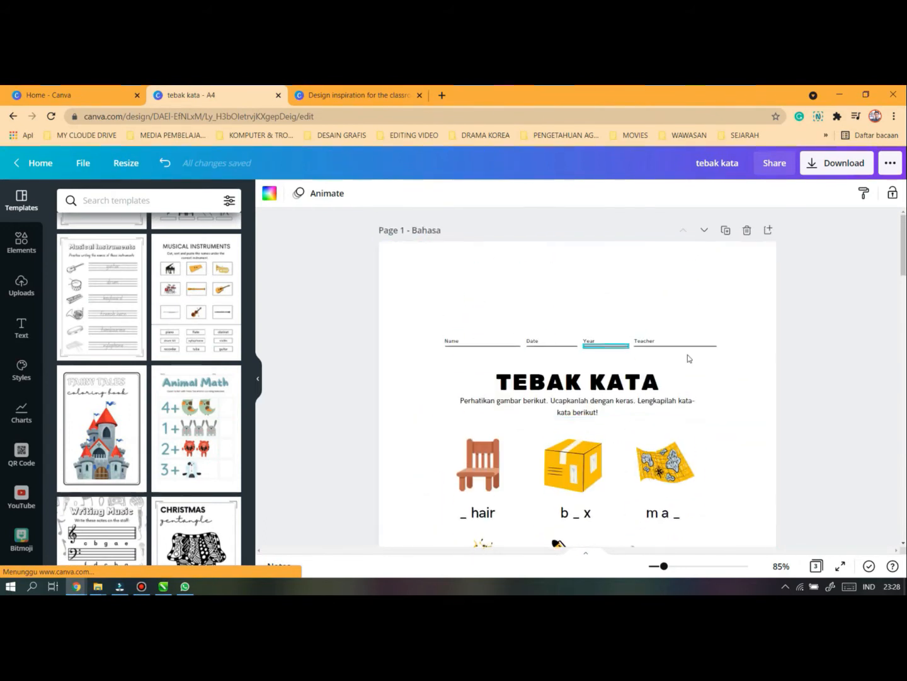
scroll(689, 356, down, 8)
scroll(689, 366, down, 3)
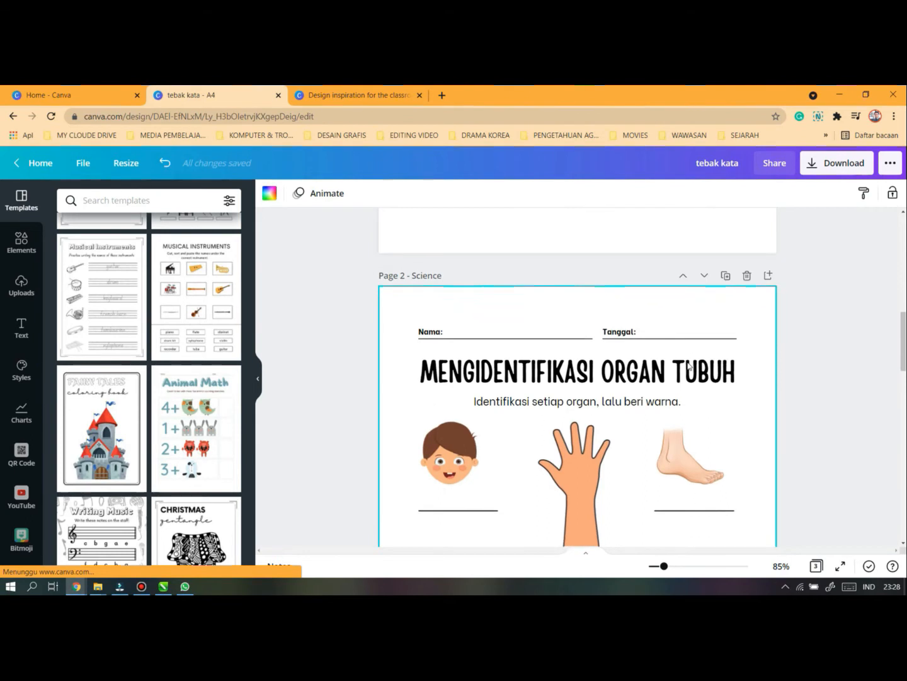
scroll(688, 363, up, 8)
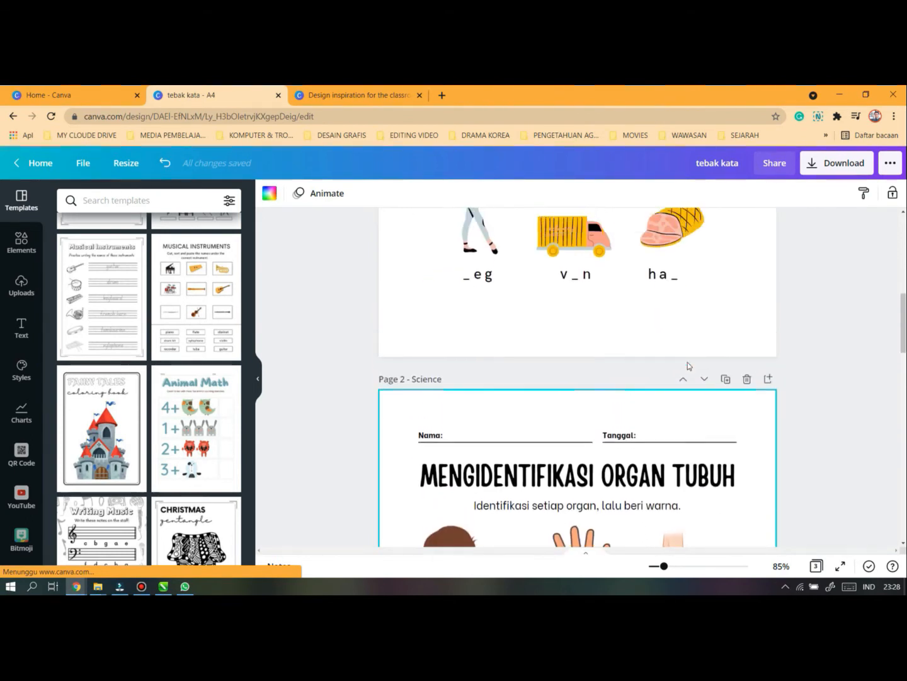
scroll(748, 404, down, 3)
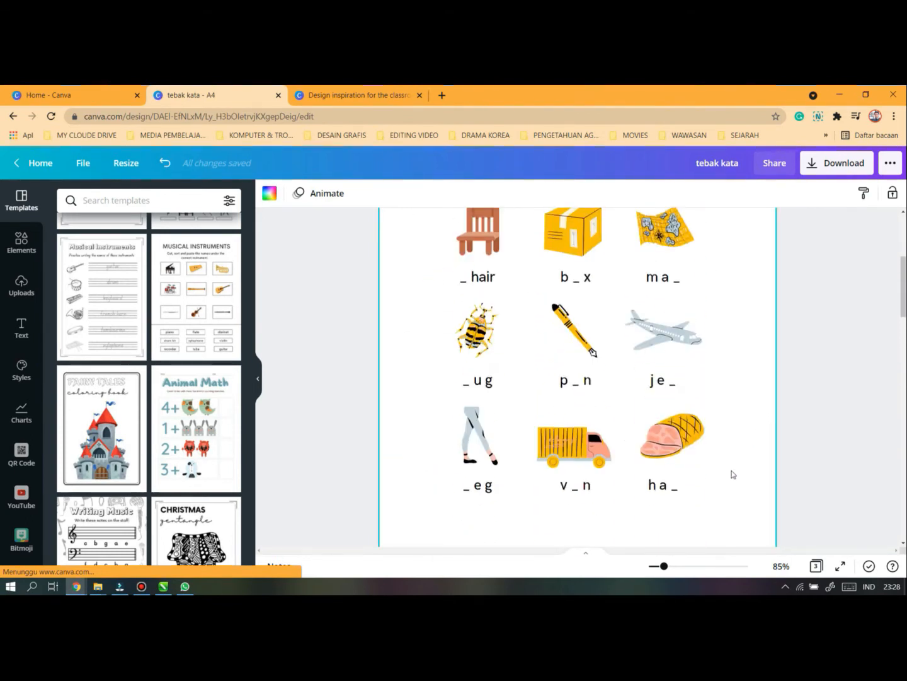
mouse_move(665, 569)
mouse_down()
mouse_move(651, 565)
mouse_move(695, 570)
mouse_move(659, 571)
mouse_up()
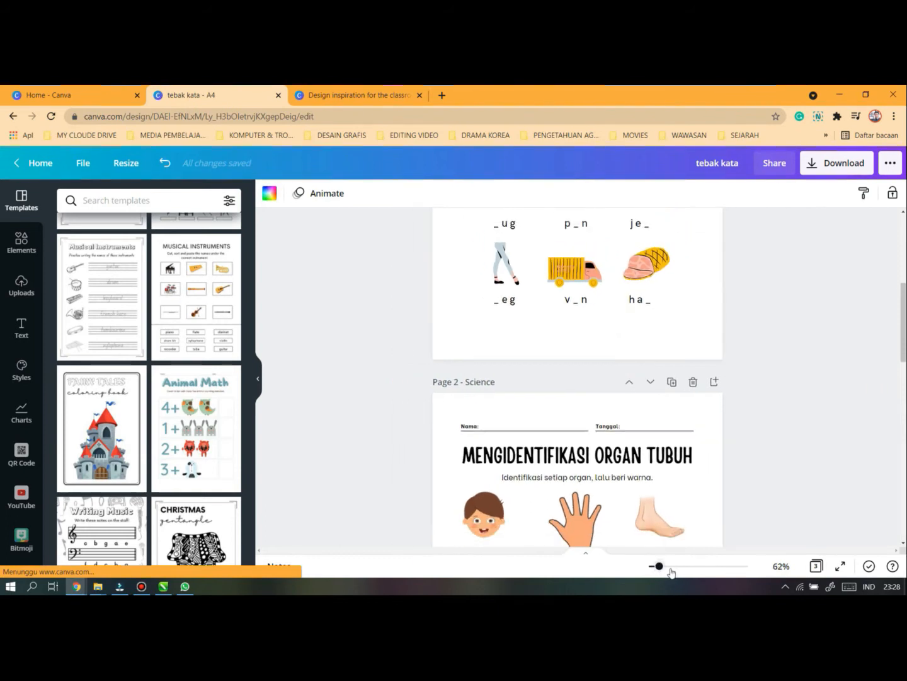
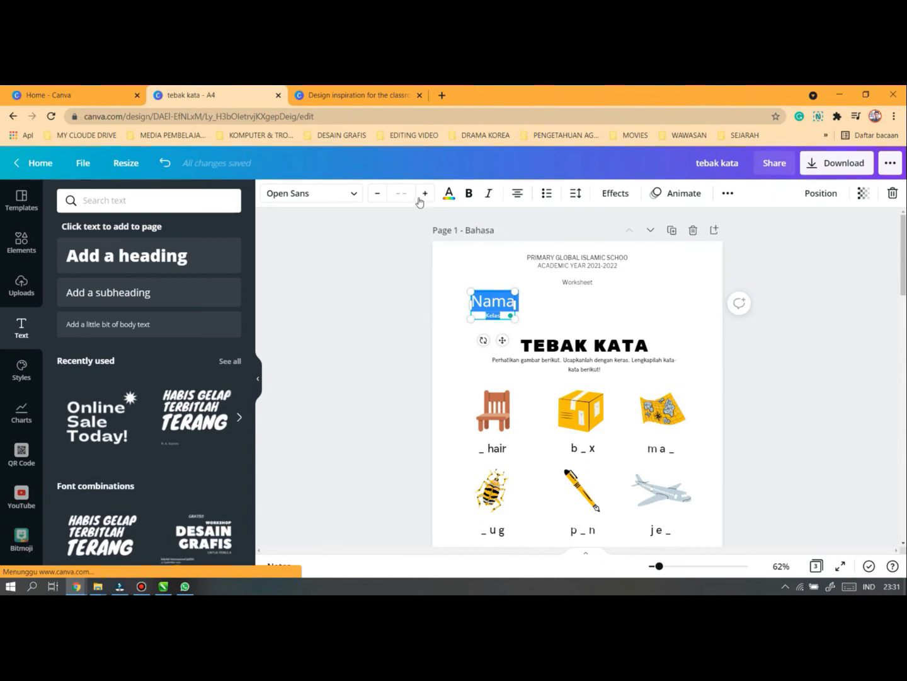
Set the font size of the whole Nama and Kelas text on page 1 to 12
click(402, 193)
text(12)
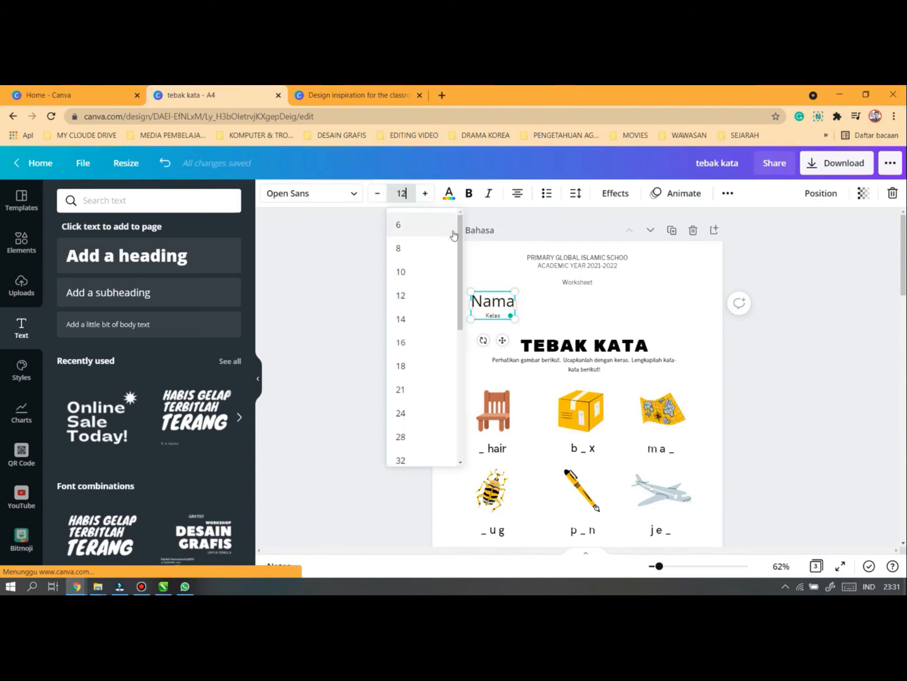
key(Return)
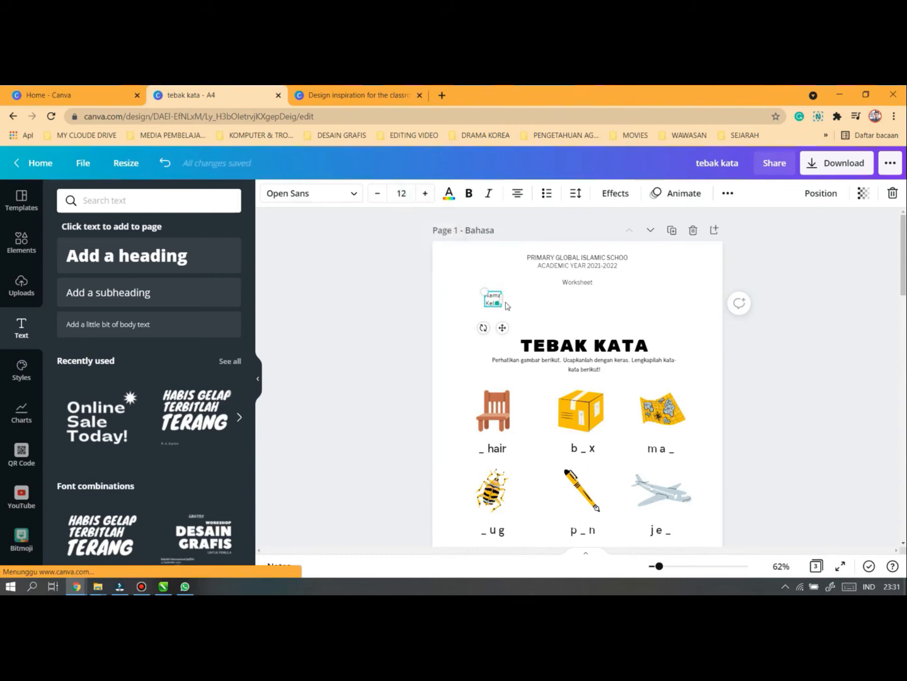
Left-align the Nama and Kelas text and widen its text box slightly
ctrl+scroll(505, 306, up, 5)
scroll(505, 305, up, 4)
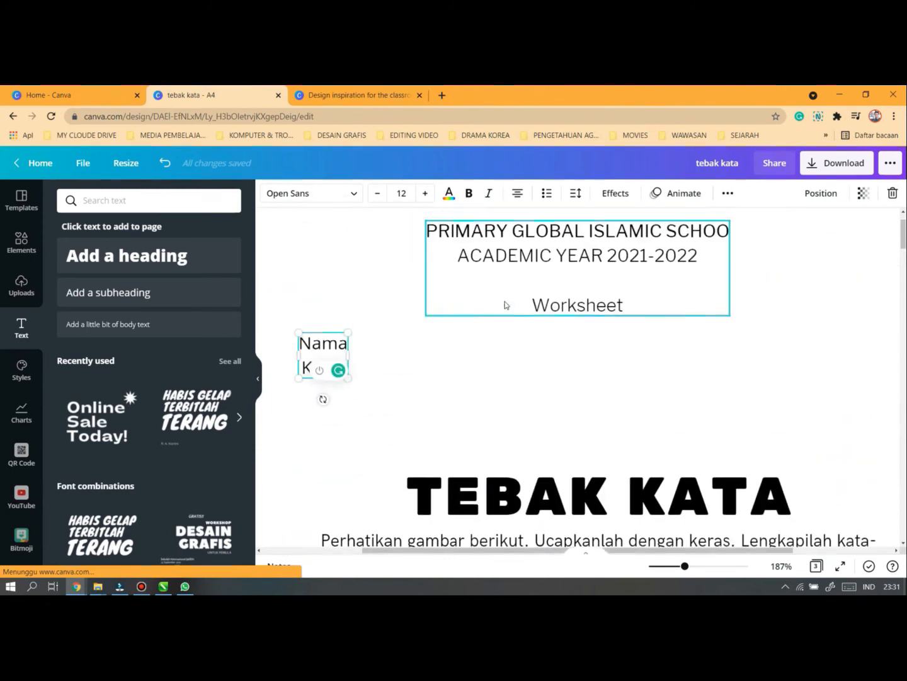
scroll(507, 306, up, 1)
click(382, 395)
click(338, 395)
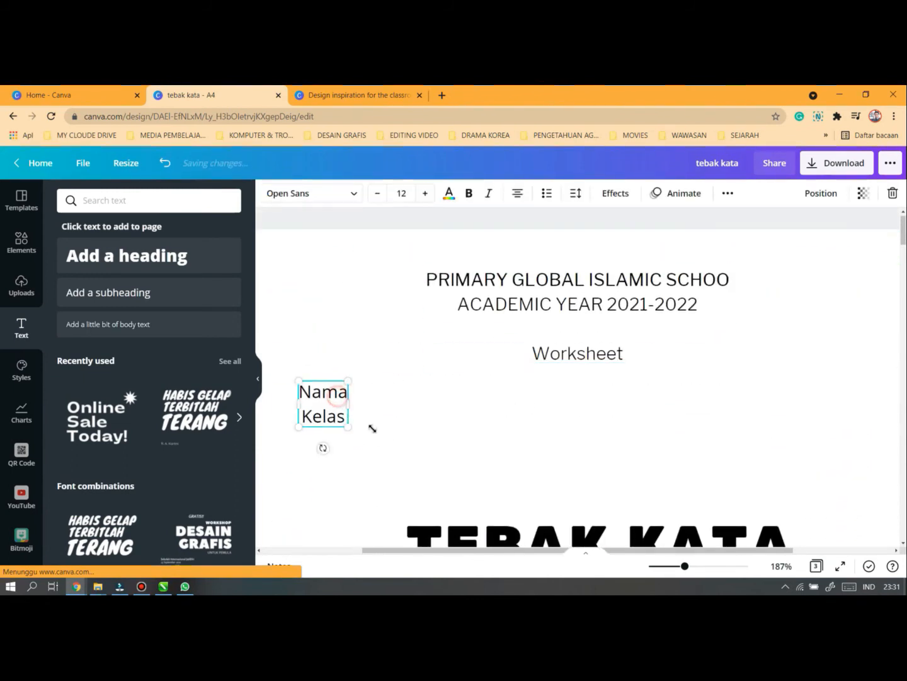
click(518, 201)
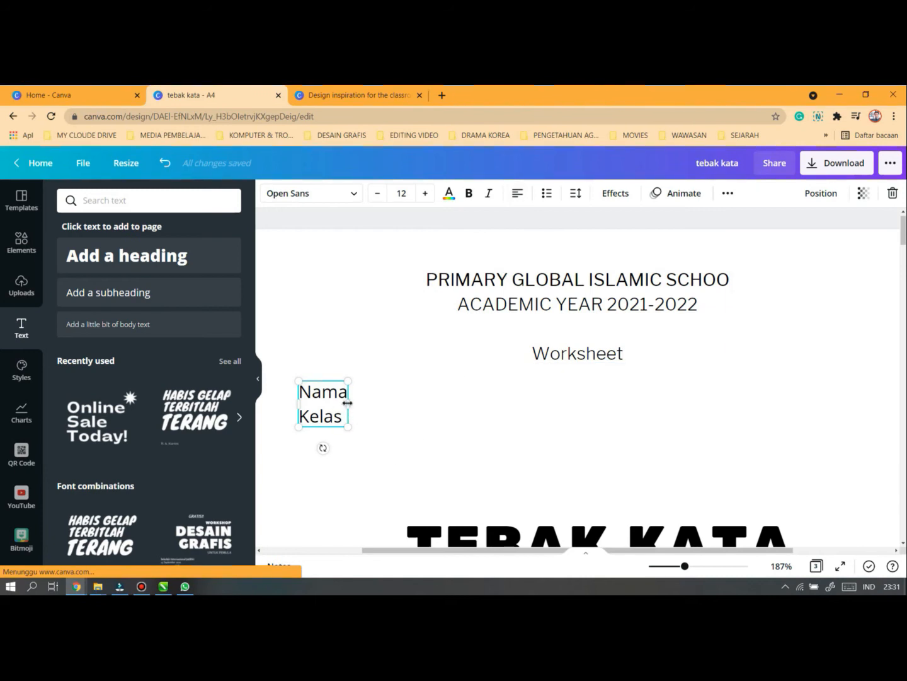
drag(348, 402, 364, 404)
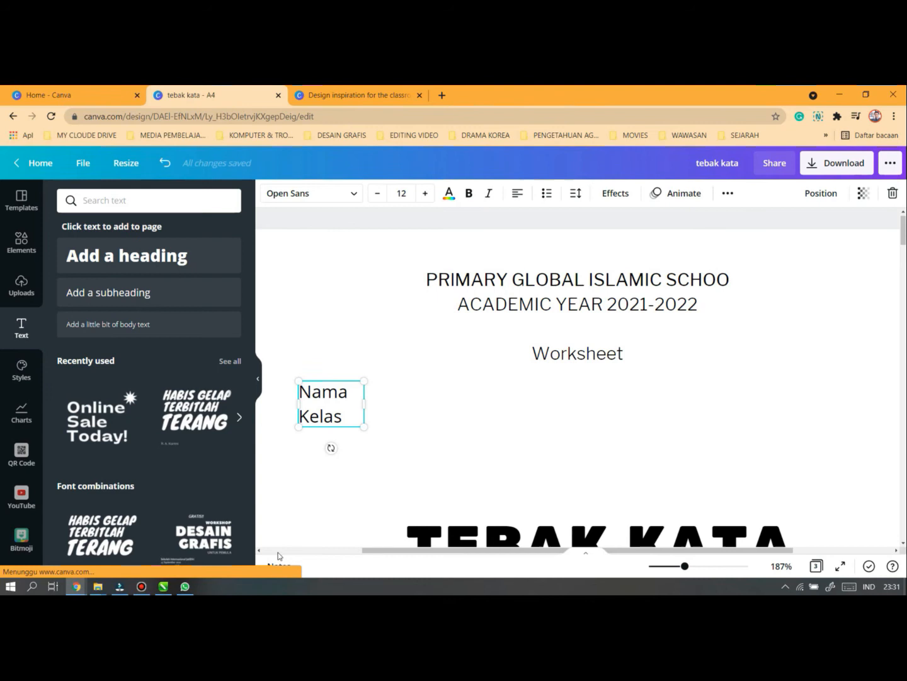
Duplicate the Nama and Kelas text box and place the copy directly beside the original, with its lines level
click(259, 551)
click(258, 550)
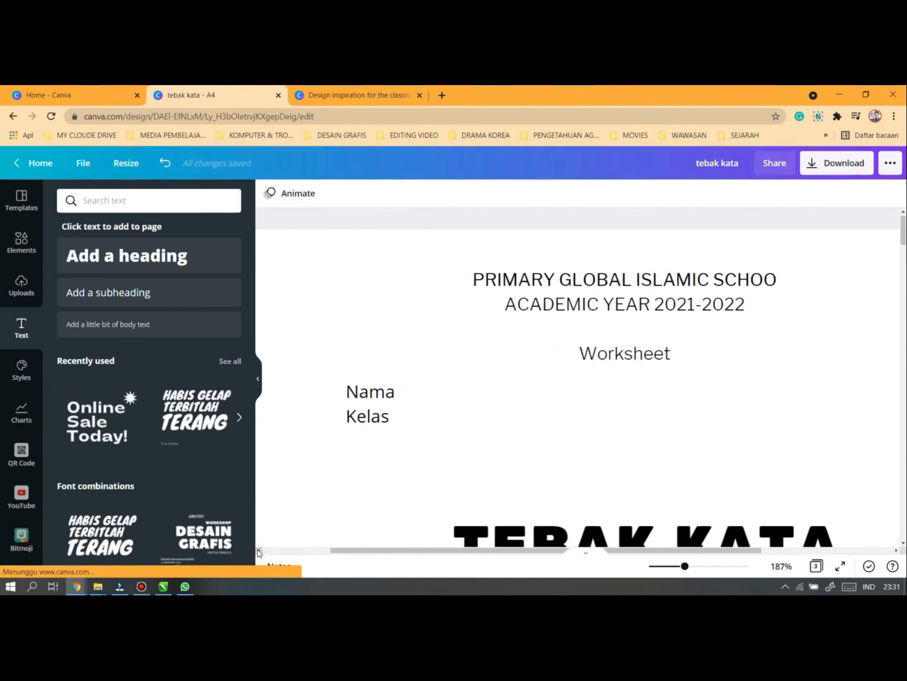
click(380, 400)
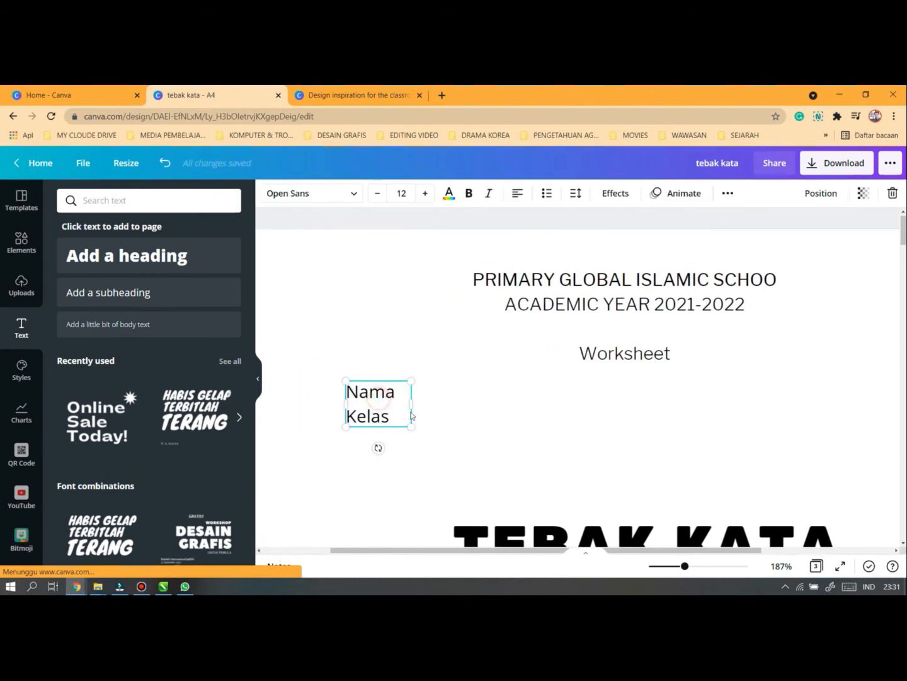
right_click(383, 399)
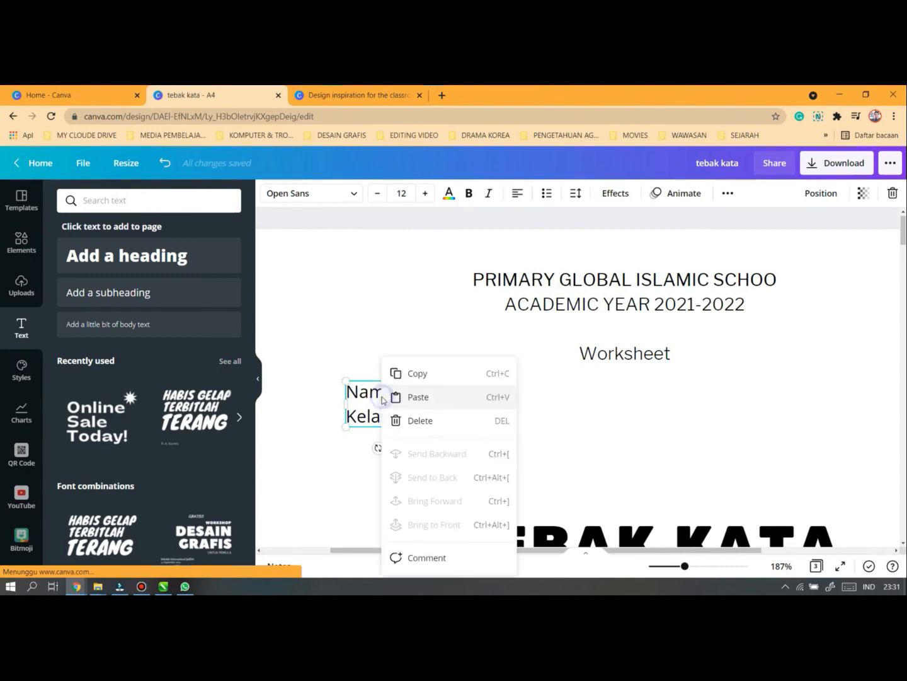
click(400, 370)
click(443, 413)
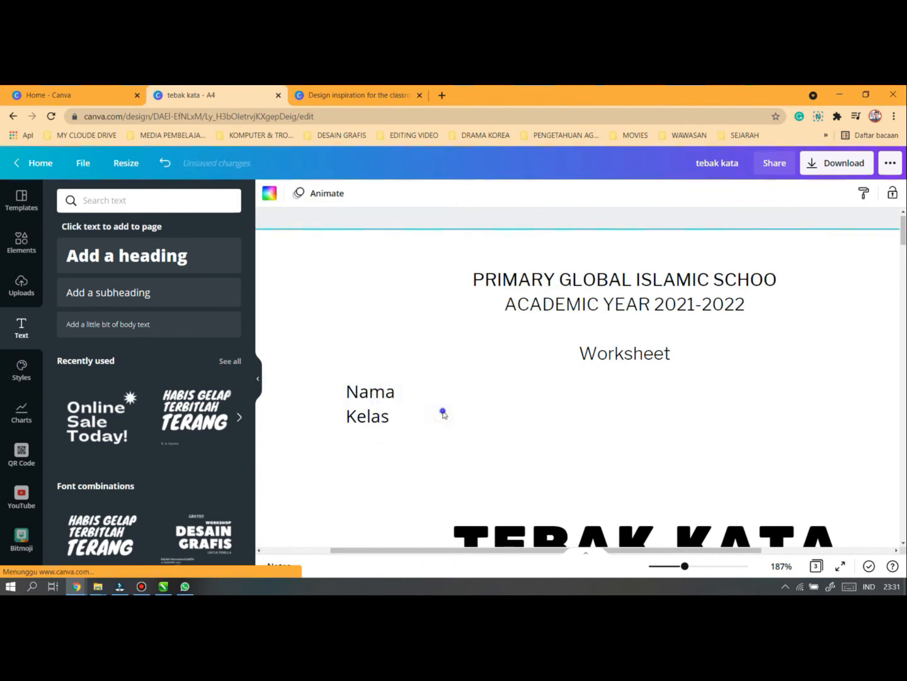
right_click(440, 412)
click(480, 458)
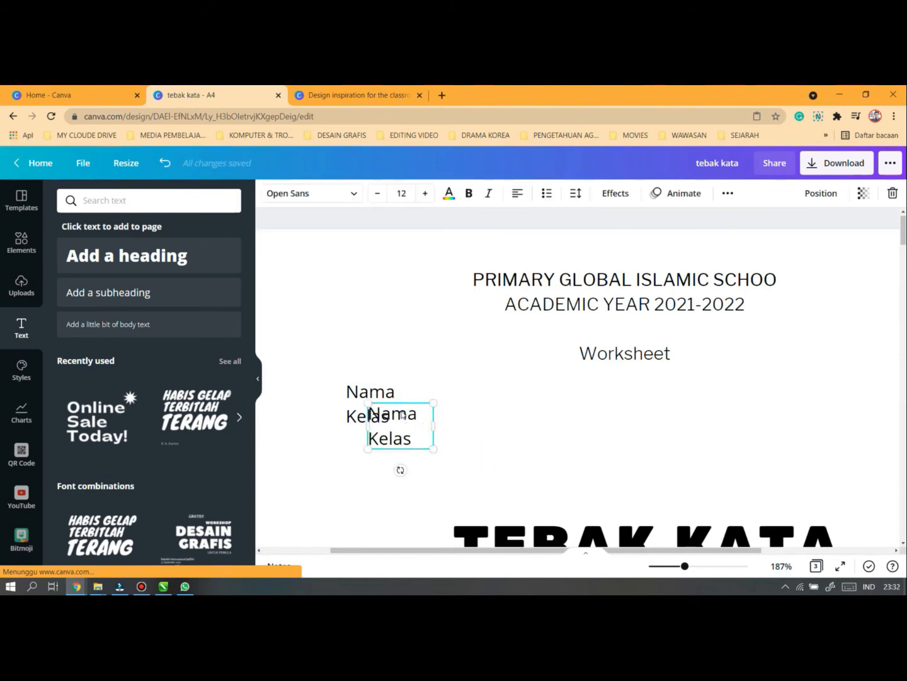
click(482, 472)
click(416, 432)
drag(428, 428, 456, 411)
Replace "Nama" in the duplicate with a colon and a long dotted line, widening the text box to fit
double_click(441, 394)
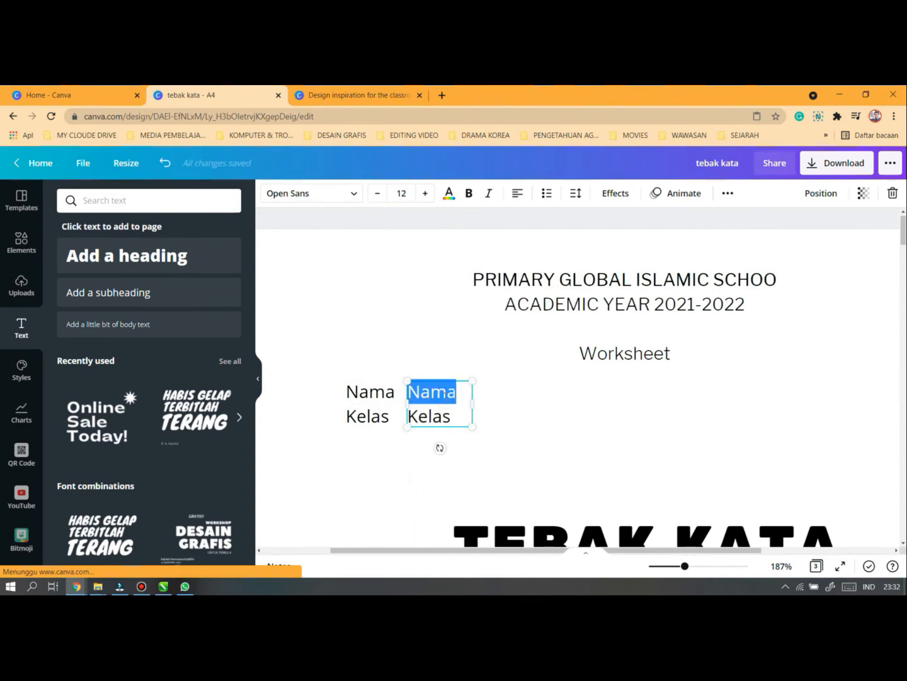
text(:)
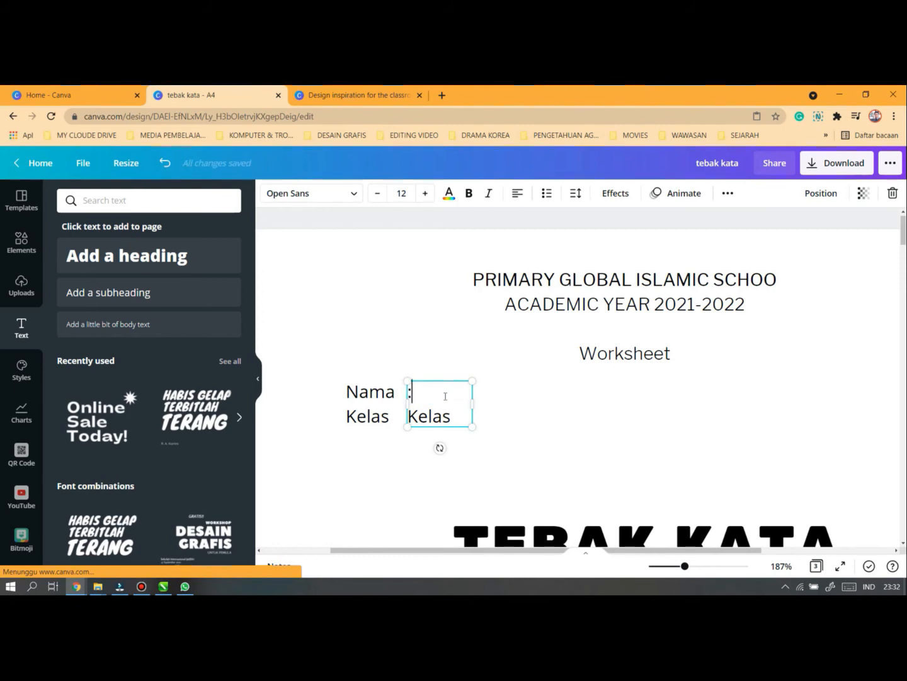
text( .......)
drag(473, 404, 614, 418)
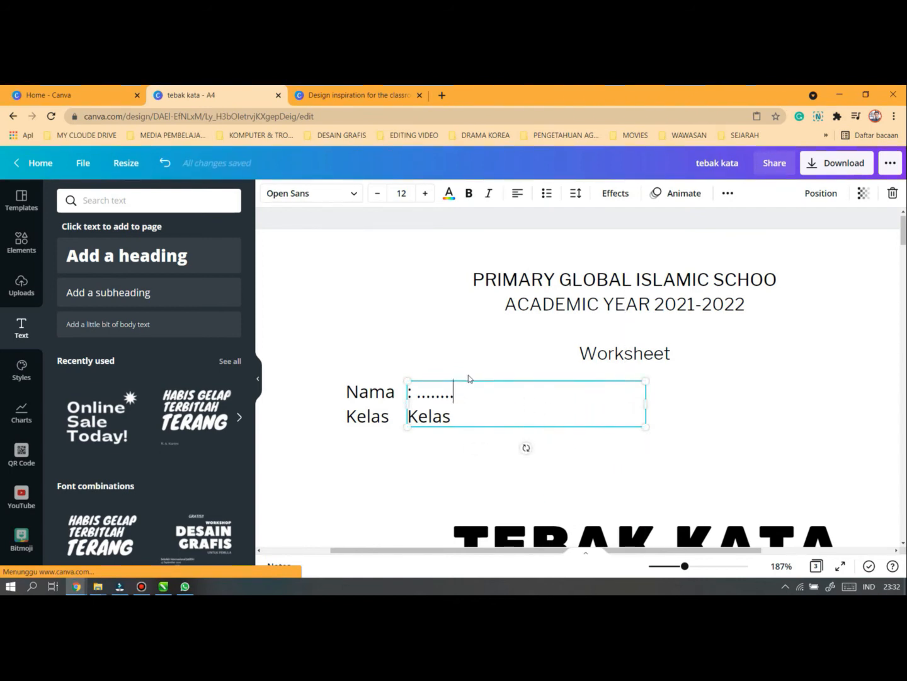
text(................................)
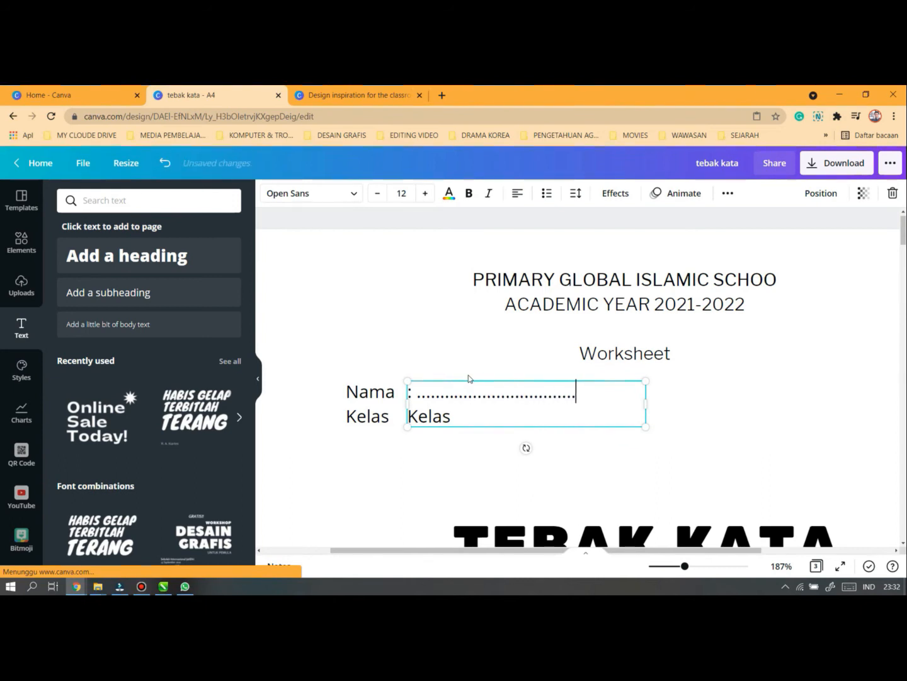
text(...........)
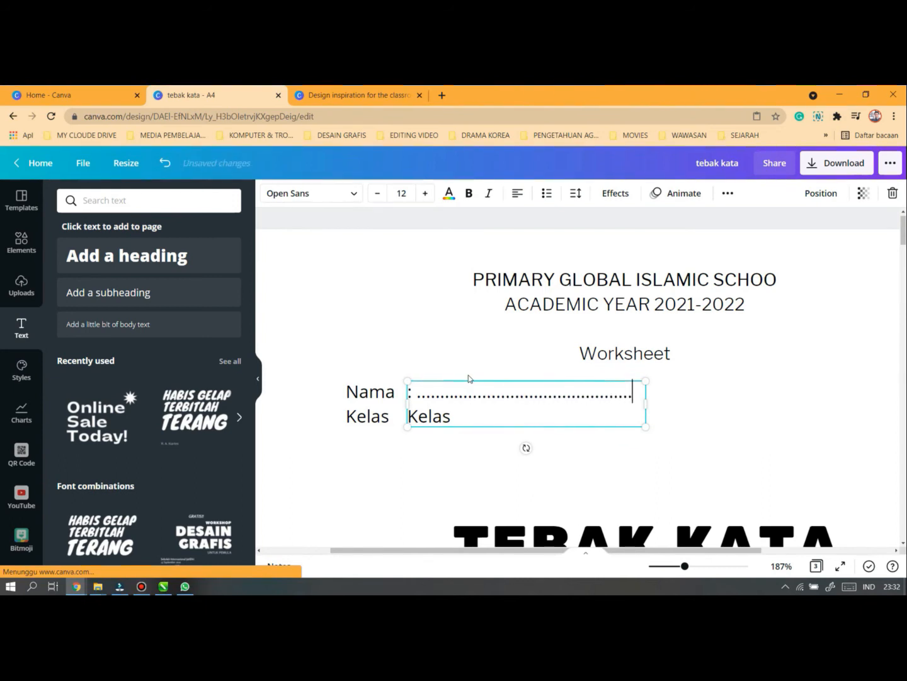
Copy the colon and dotted line over the word "Kelas" in the duplicate text box
key(shift+Left)
key(shift+Left)
key(shift+Left)
key(shift+Left)
key(shift+Left)
key(shift+Left)
key(shift+Left)
key(shift+Left)
key(shift+Left)
key(shift+Left)
key(shift+Left)
key(shift+Left)
key(shift+Left)
key(shift+Left)
key(shift+Left)
key(shift+Left)
key(shift+Left)
key(shift+Left)
key(shift+Left)
key(shift+Left)
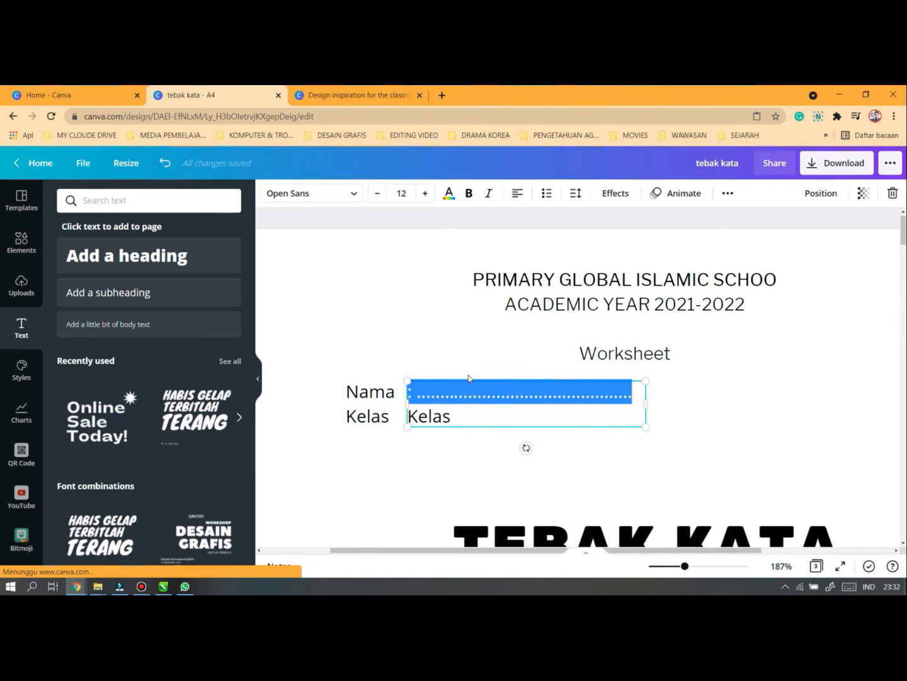
key(Left)
key(shift+Right)
key(shift+Right)
key(shift+Right)
key(shift+Right)
key(shift+Right)
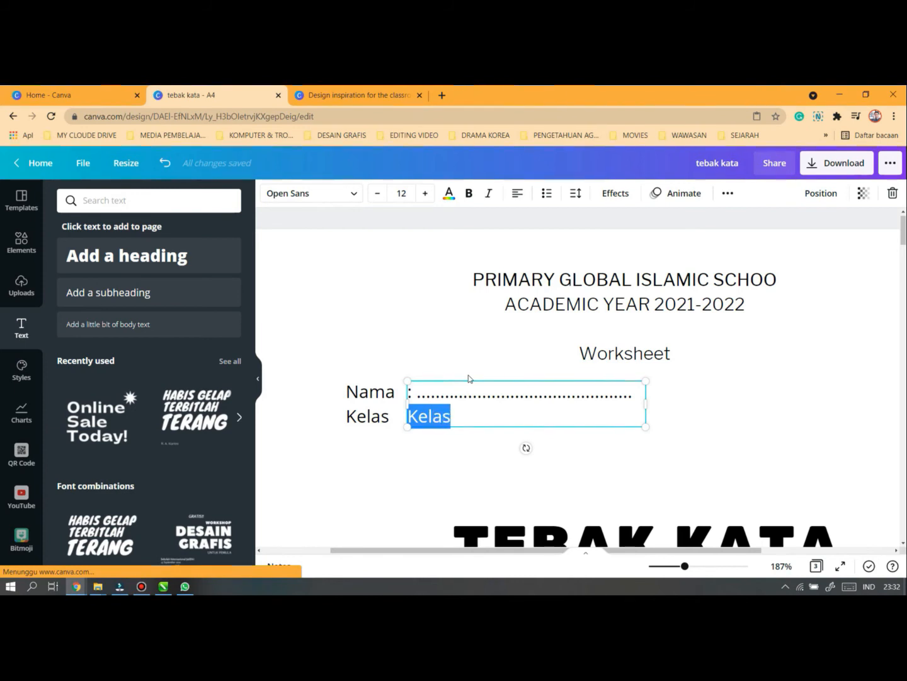
key(ctrl+v)
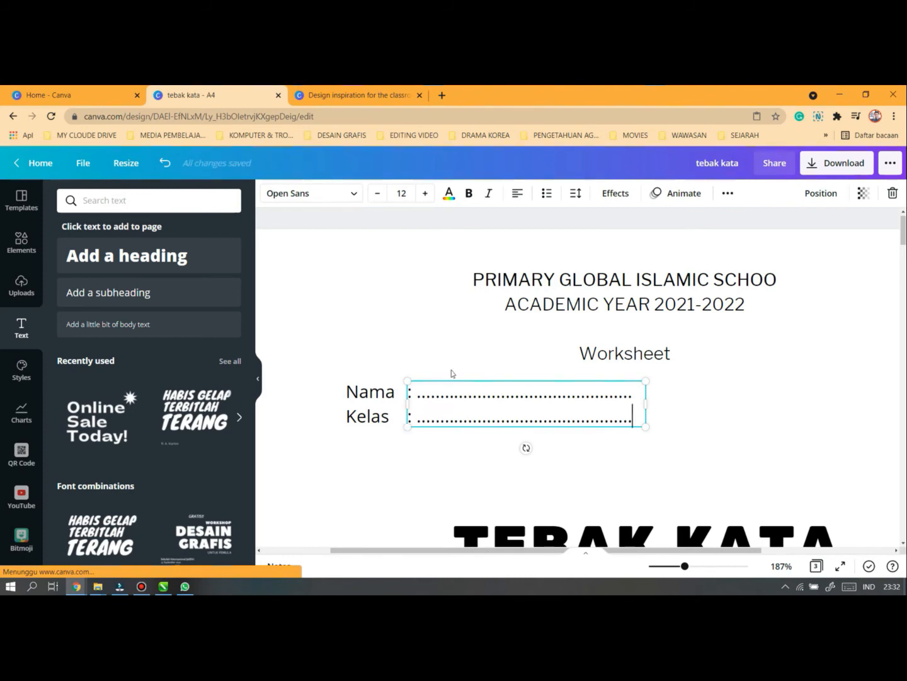
click(330, 291)
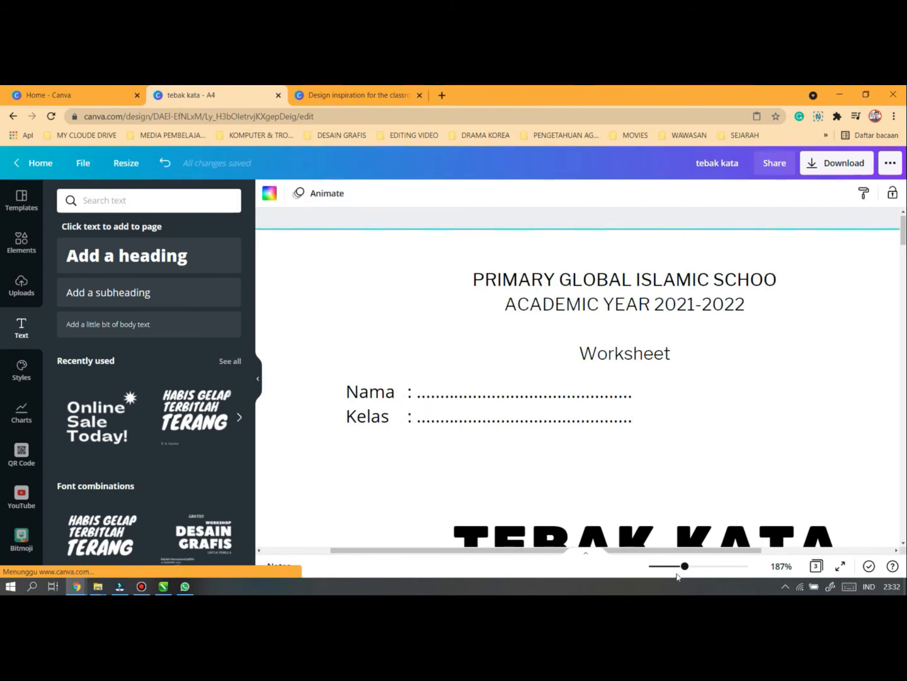
Move the Nama and Kelas labels together with their dotted lines closer to the page's left margin and slightly lower
drag(688, 571, 665, 566)
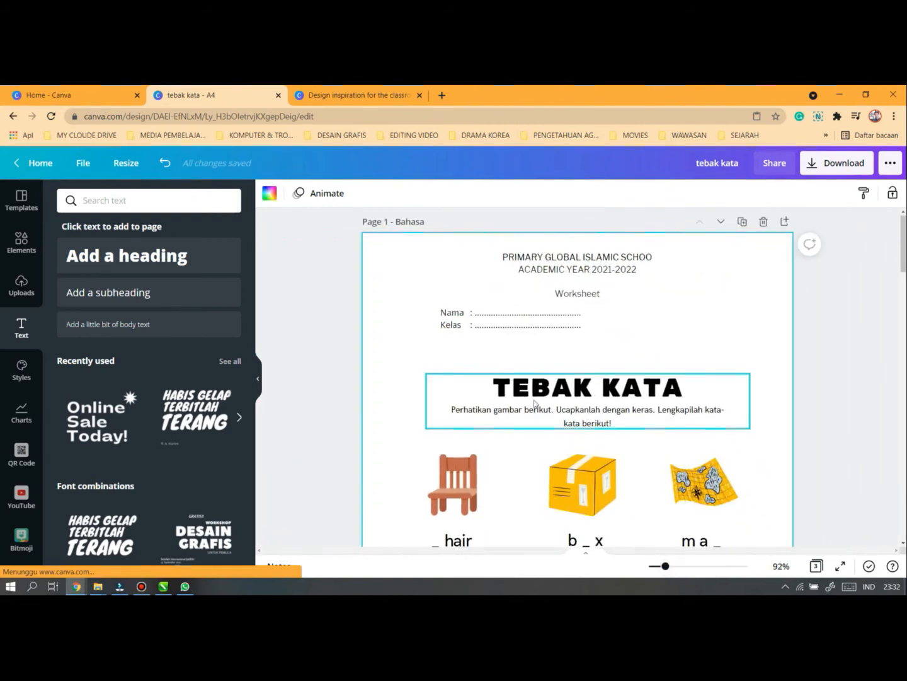
click(341, 307)
drag(339, 304, 573, 339)
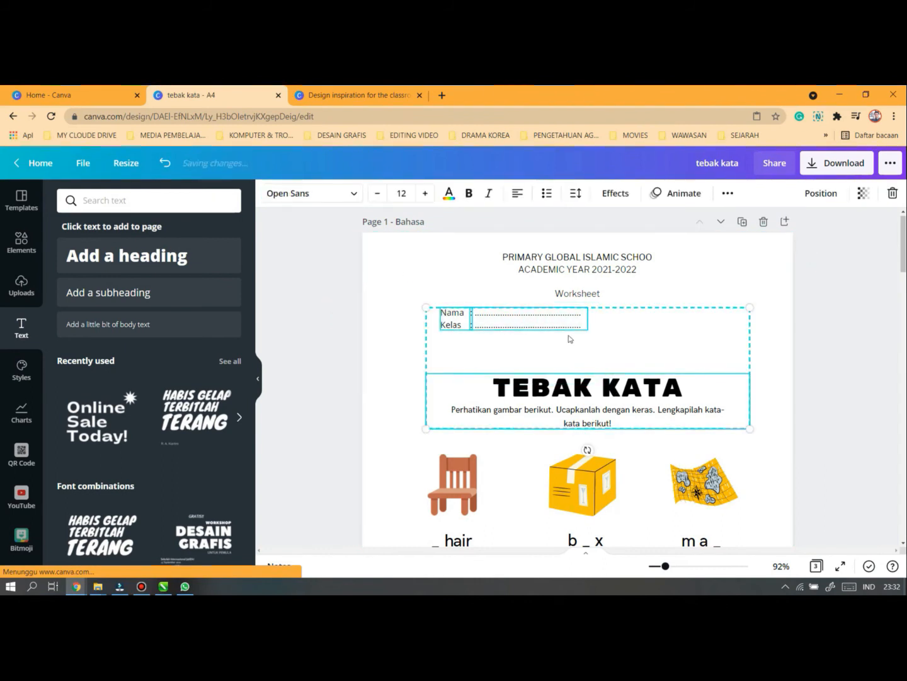
click(354, 322)
drag(336, 311, 429, 325)
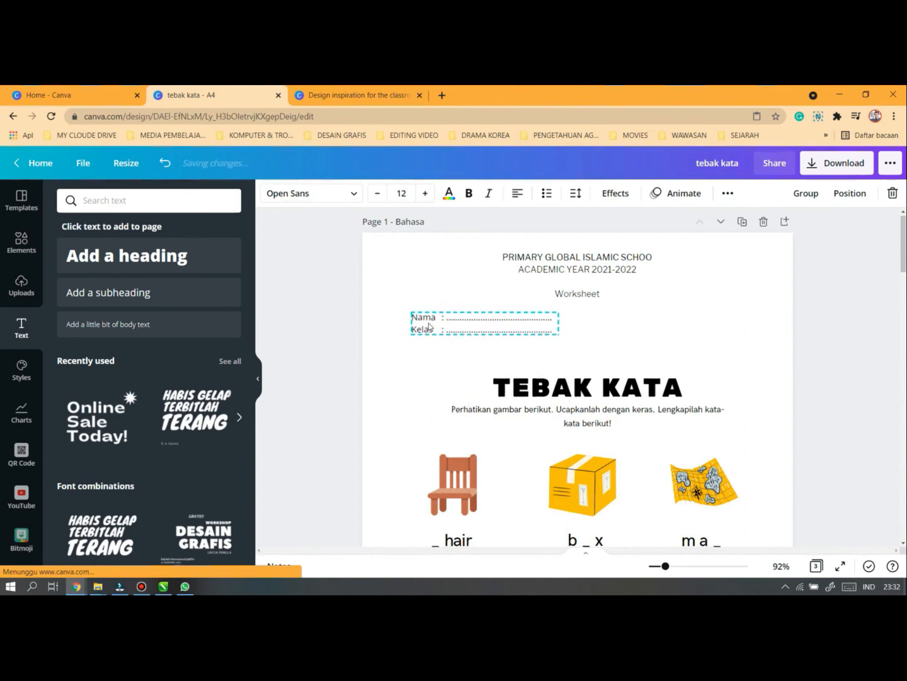
click(341, 324)
Set the line spacing of the Nama and Kelas label text to 2
click(423, 326)
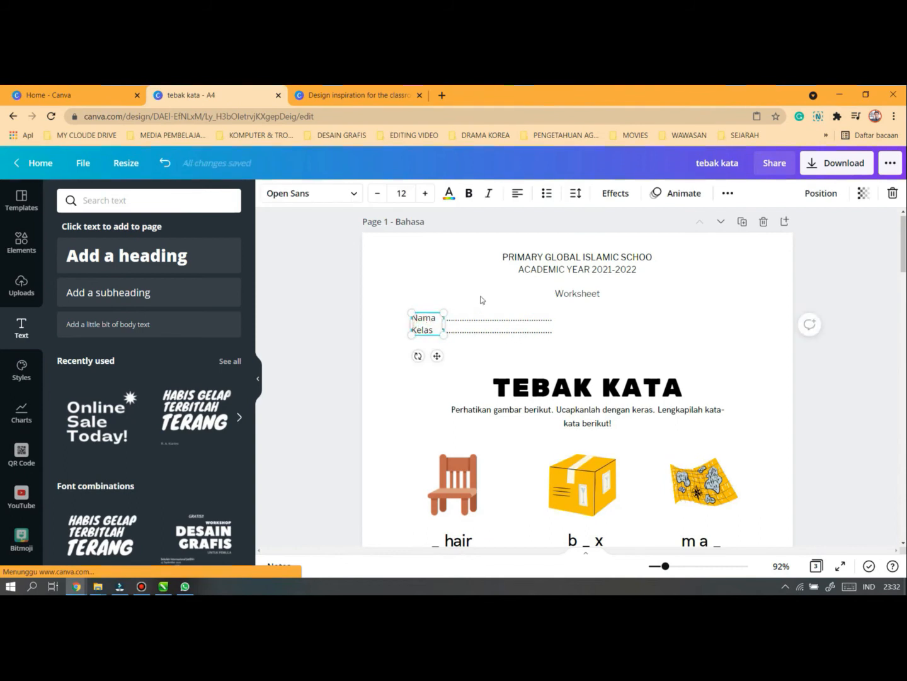
click(576, 195)
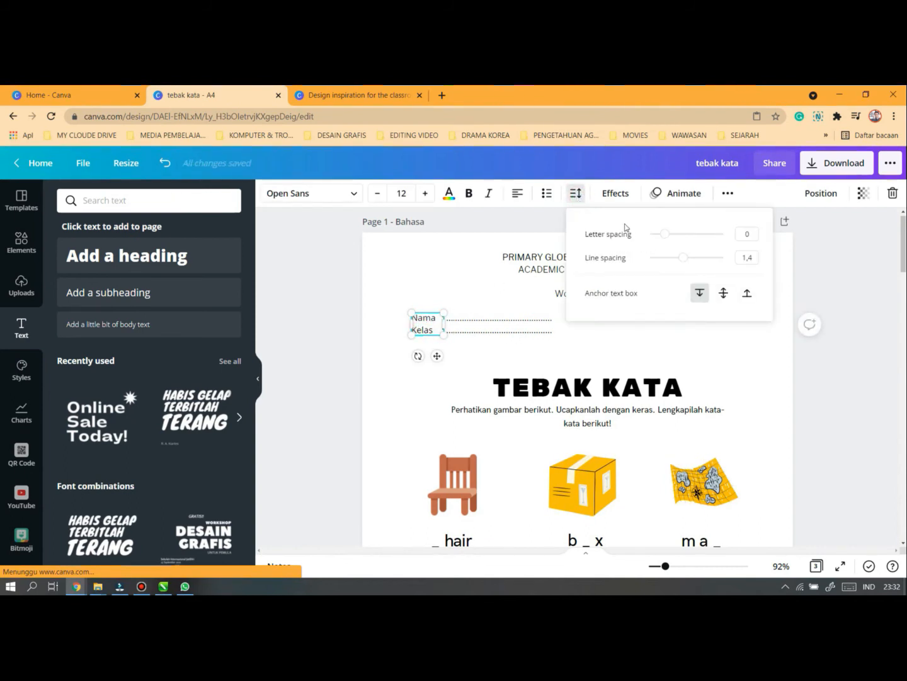
drag(683, 262, 706, 268)
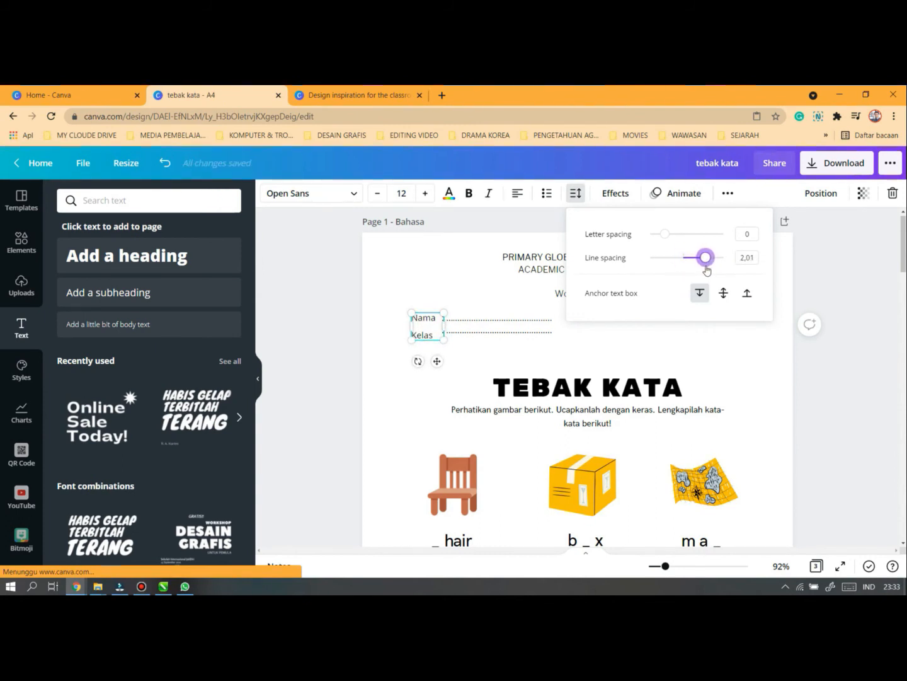
click(749, 258)
text(2)
key(Return)
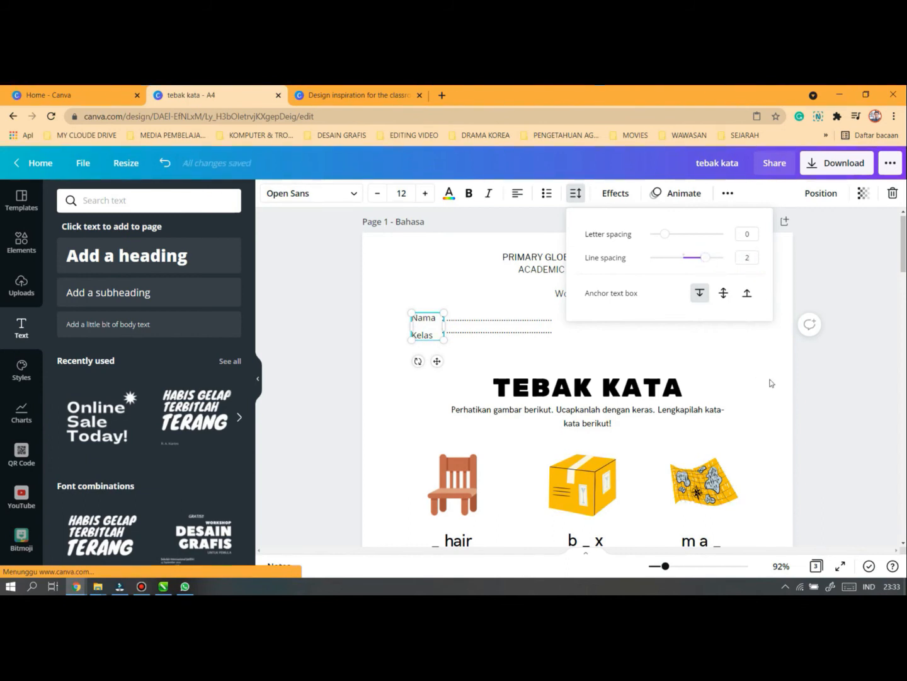
click(829, 414)
Set the line spacing of the dotted fill-in lines beside Nama and Kelas to 2
click(502, 332)
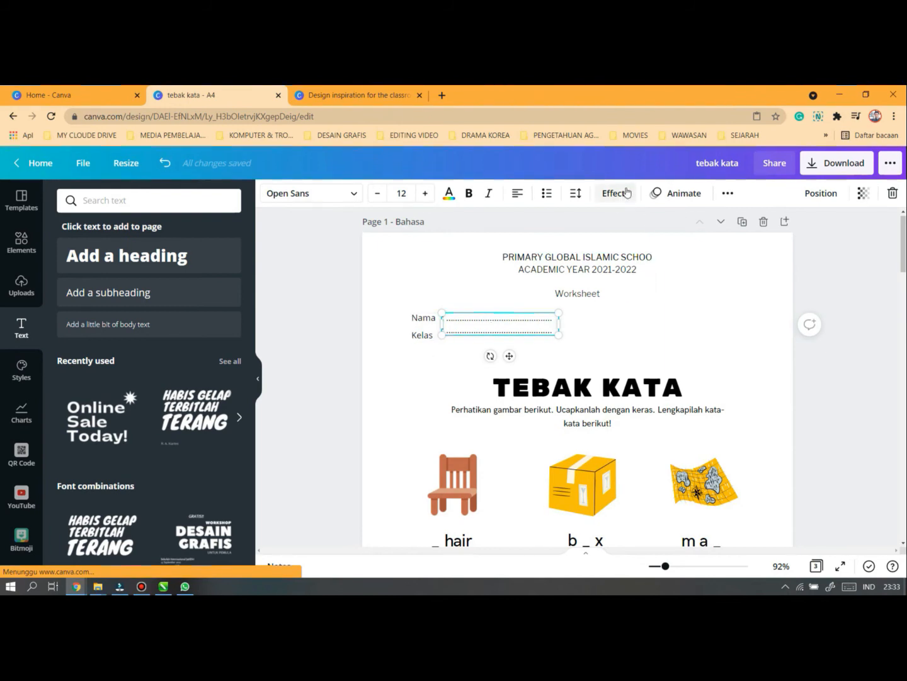
click(572, 199)
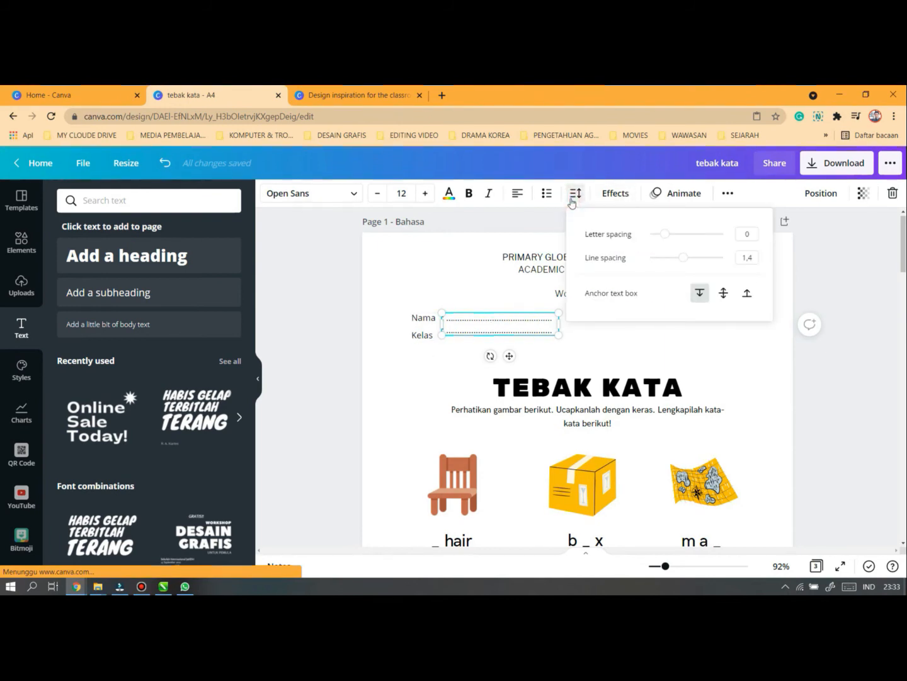
click(748, 257)
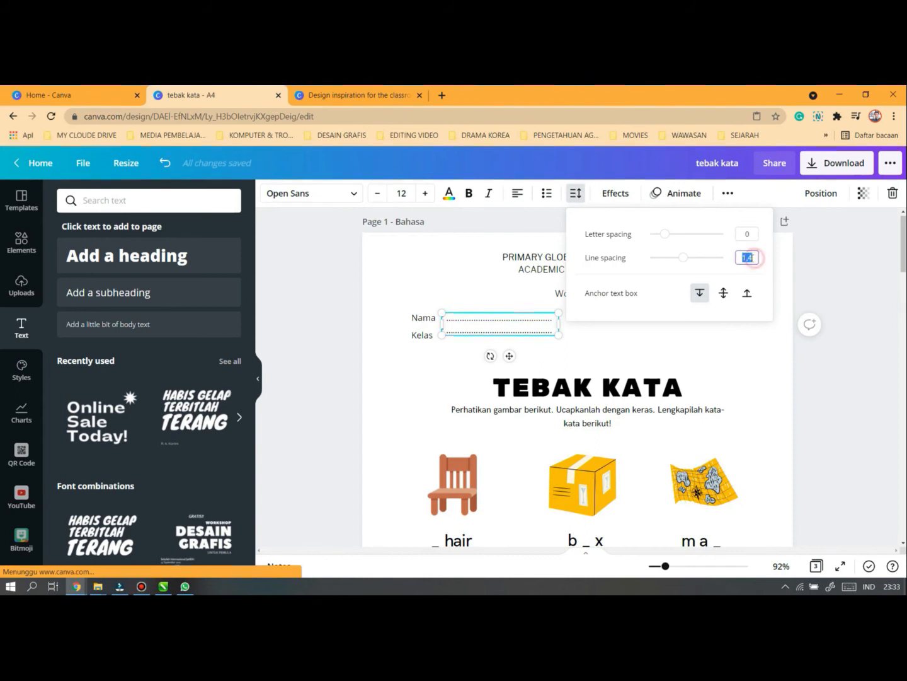
key(Return)
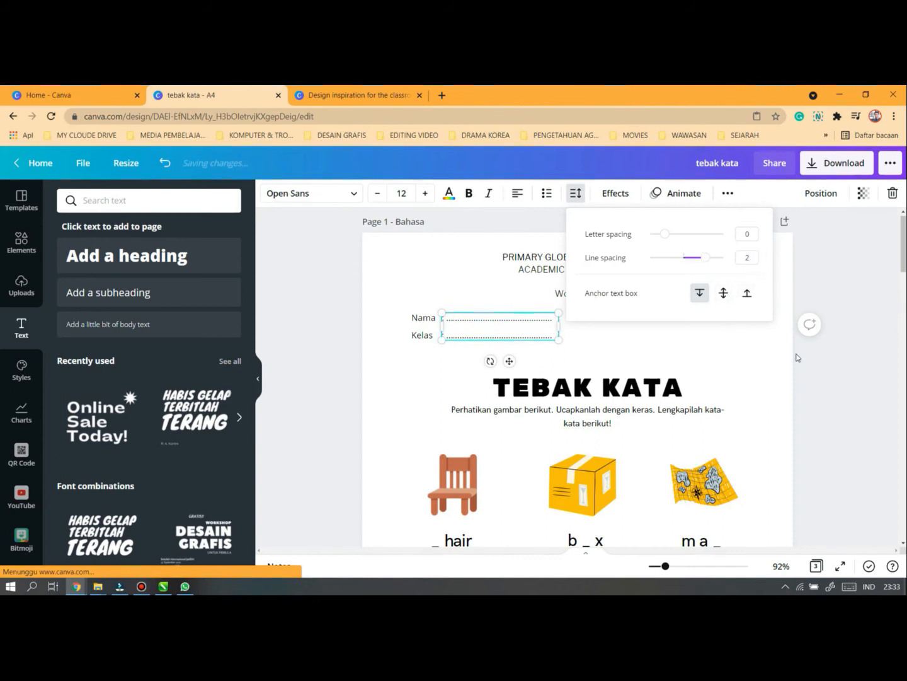
click(848, 354)
click(301, 341)
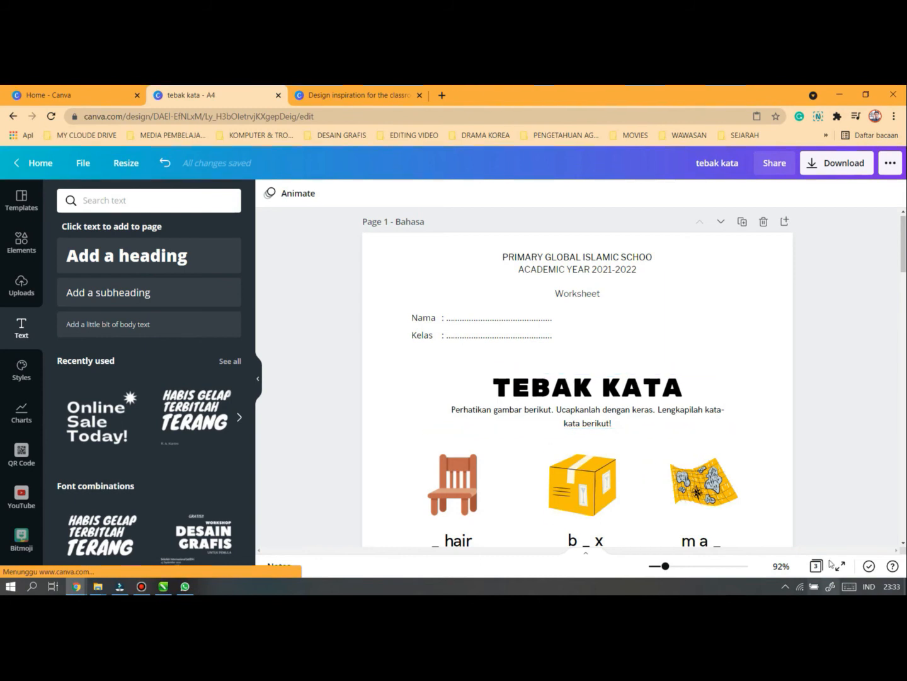
Open the uploaded images and browse them for the Global Islamic School logo
drag(667, 572, 661, 567)
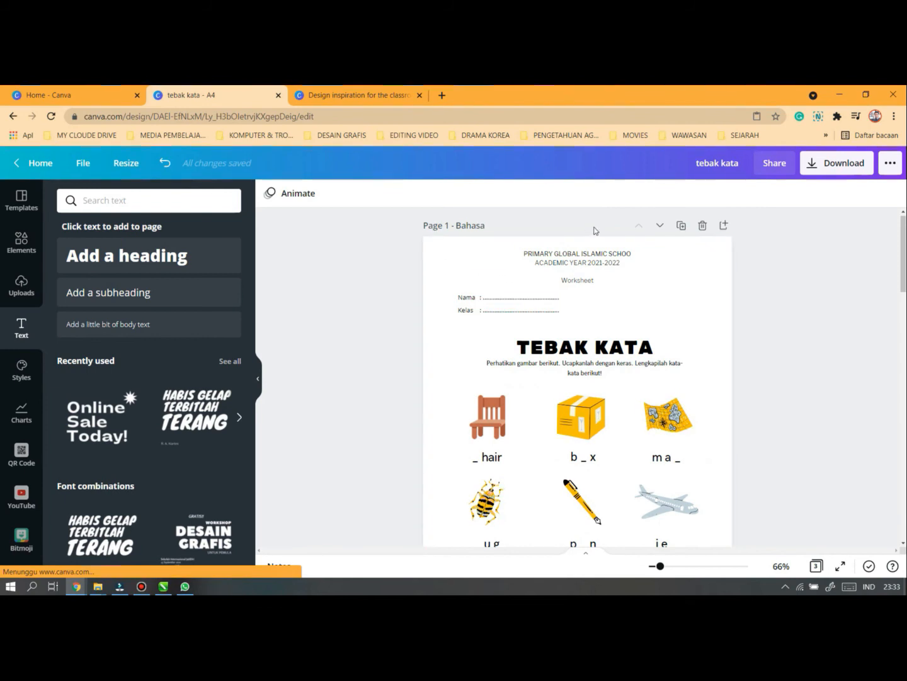
click(23, 243)
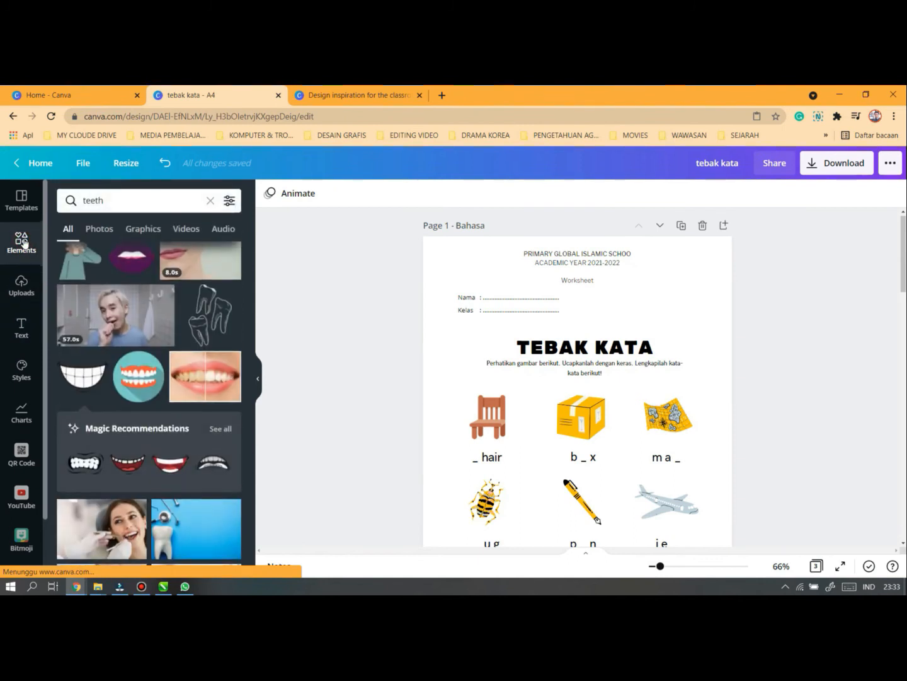
click(22, 295)
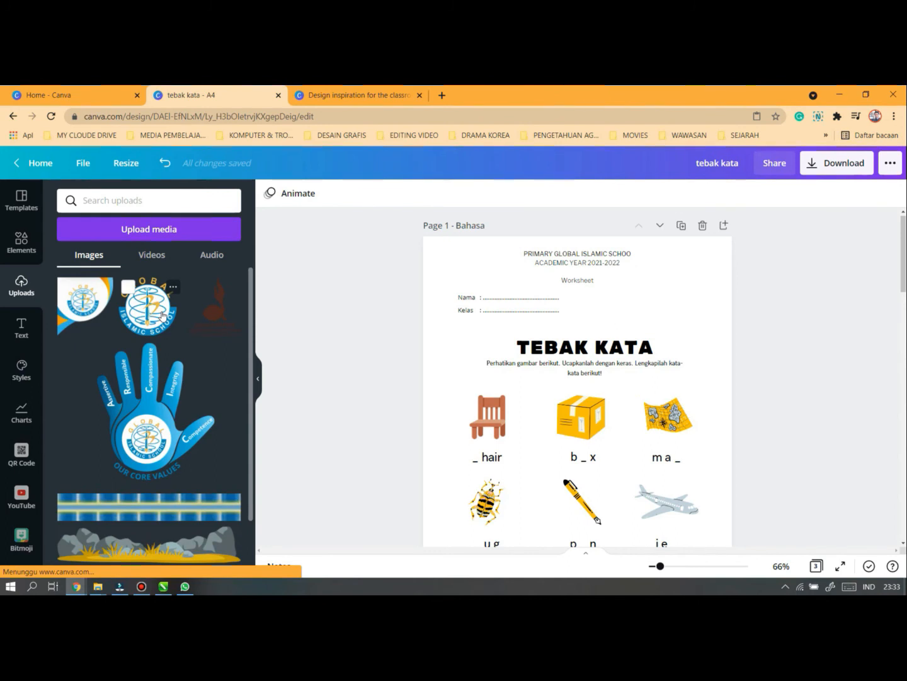
scroll(162, 314, down, 3)
scroll(88, 296, up, 3)
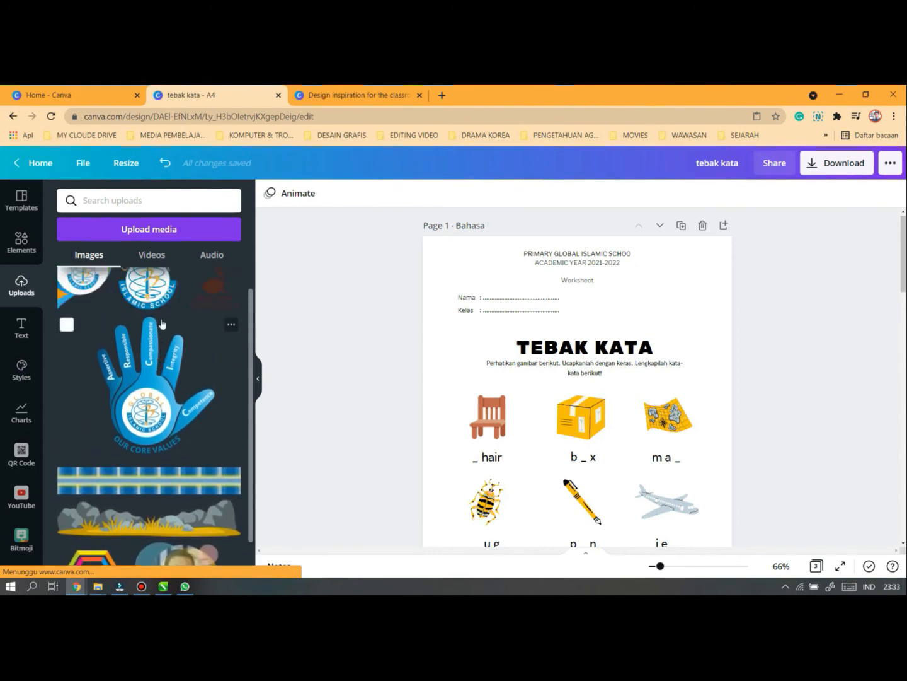
scroll(181, 409, down, 2)
scroll(181, 409, up, 2)
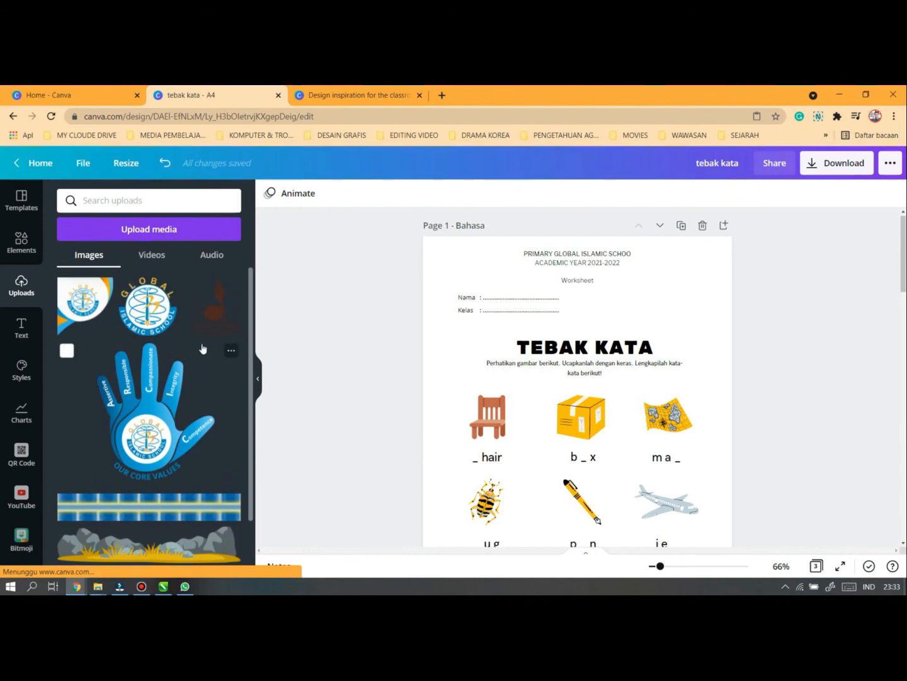
click(136, 234)
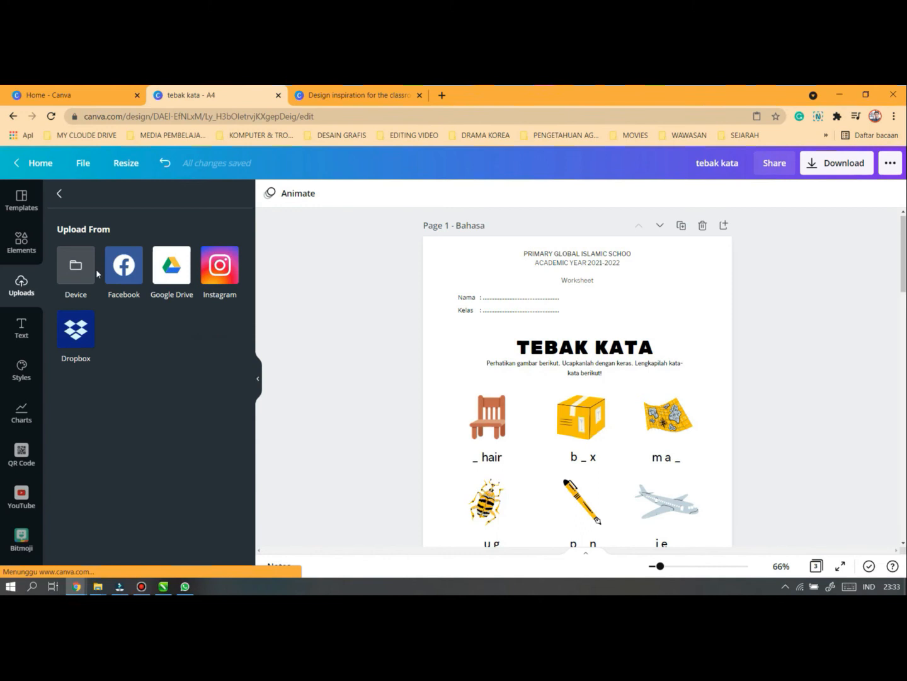
click(74, 284)
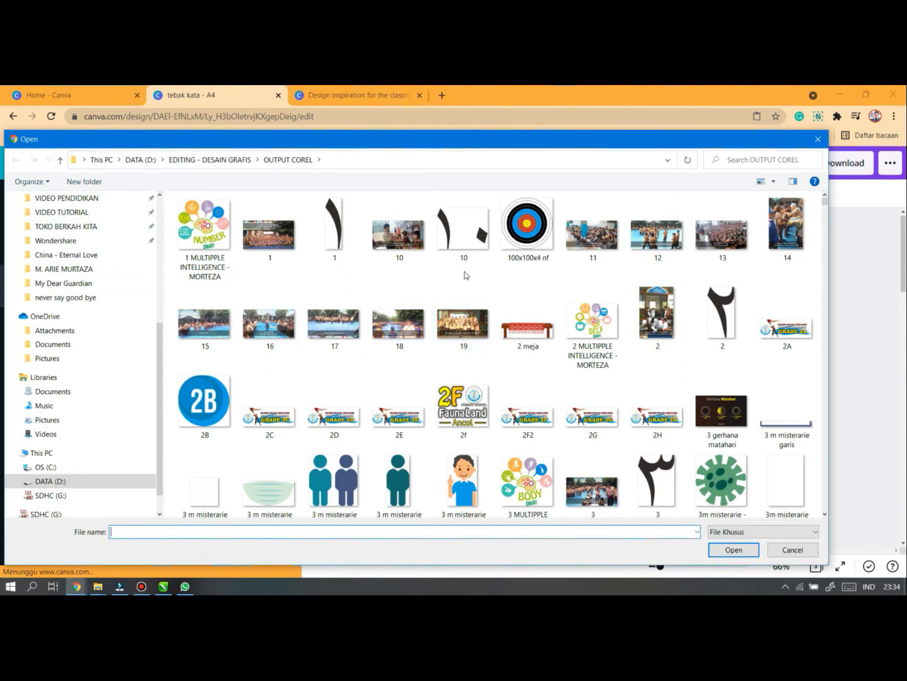
click(792, 550)
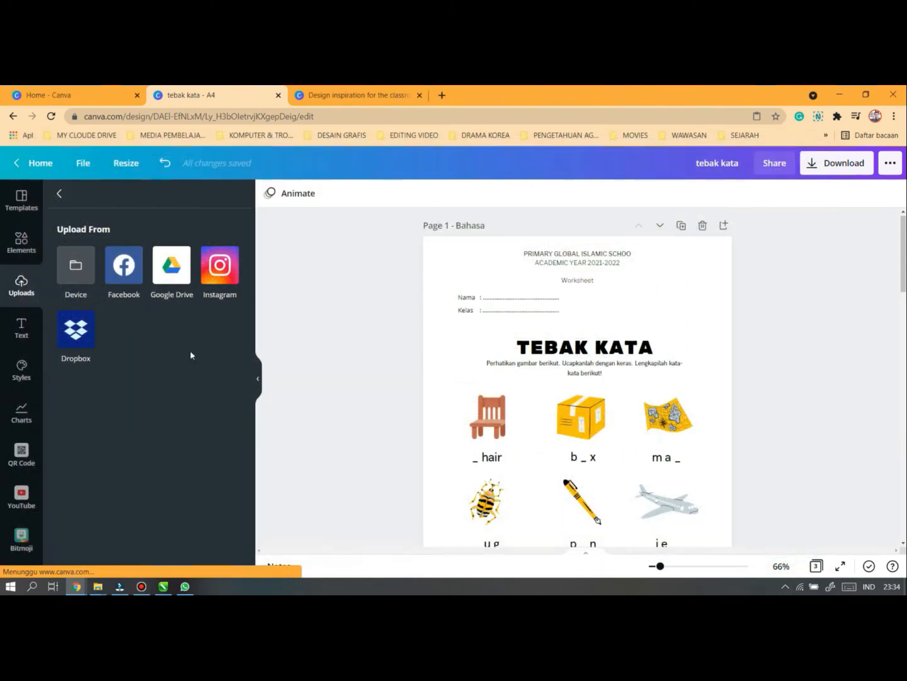
click(63, 196)
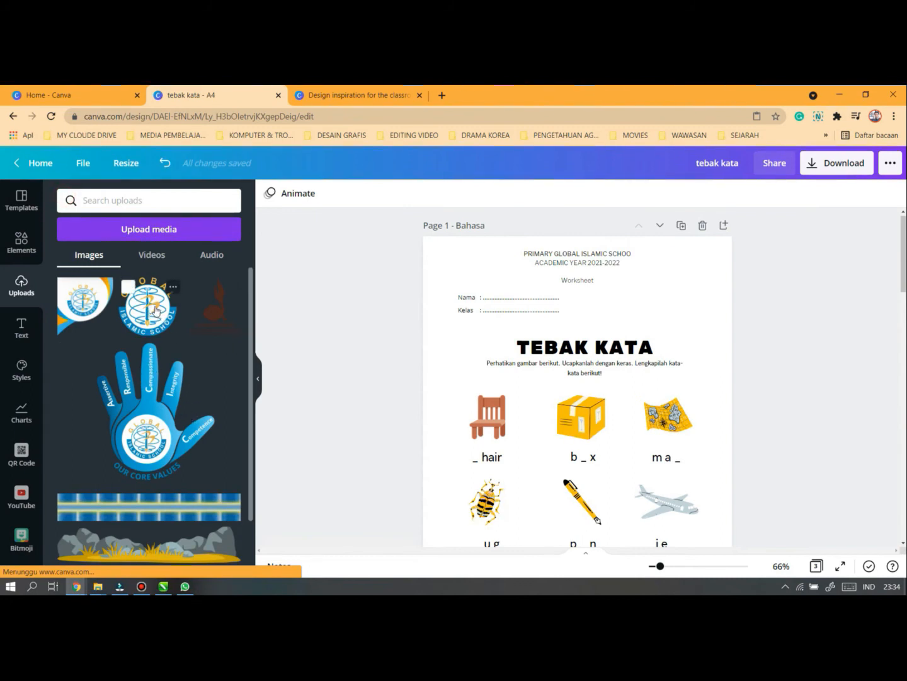
Add the round Global Islamic School logo to page 1 and shrink it to a small emblem beside the school header text
drag(150, 309, 511, 300)
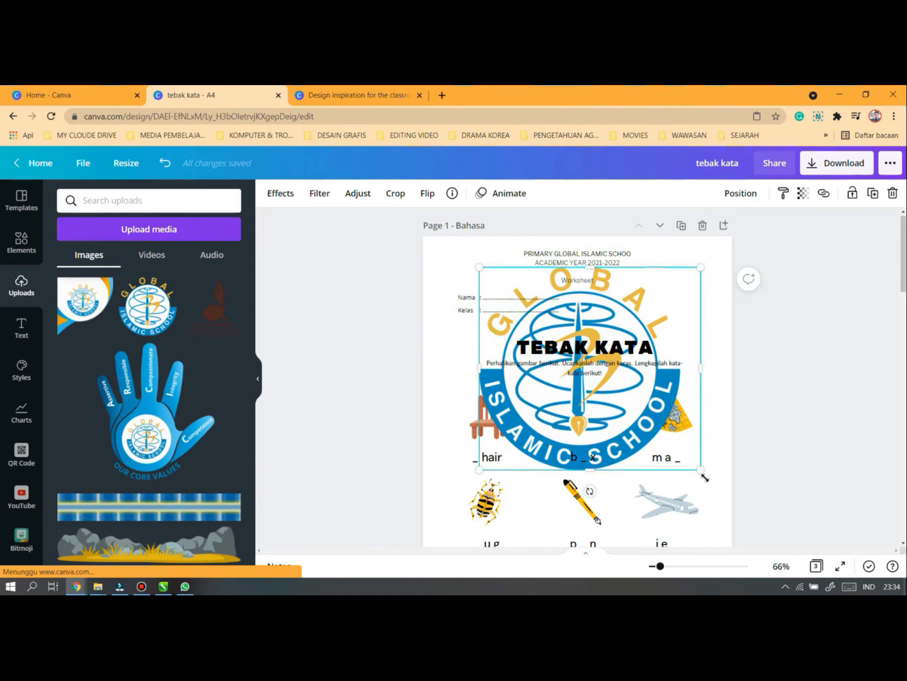
drag(704, 472, 483, 266)
click(530, 307)
click(629, 315)
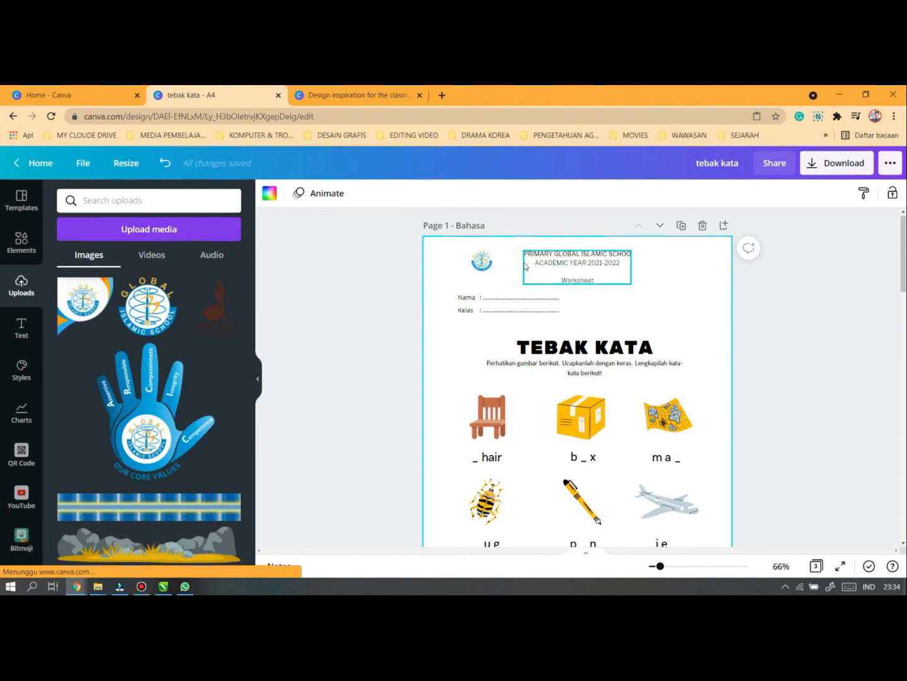
click(807, 364)
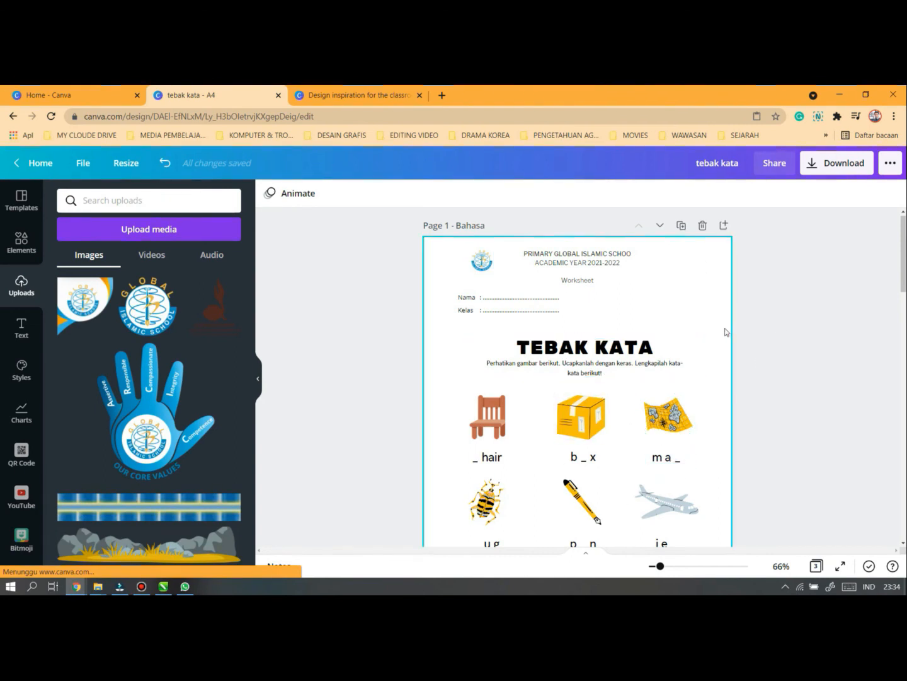
Try rotating the small school logo in the page 1 header, and undo the rotation
click(483, 273)
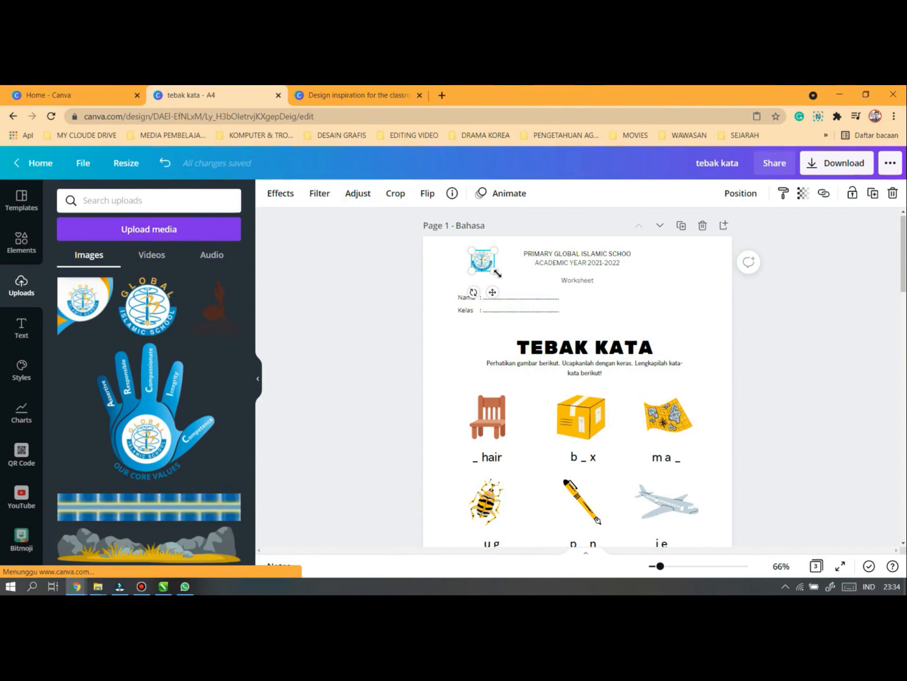
drag(472, 291, 534, 281)
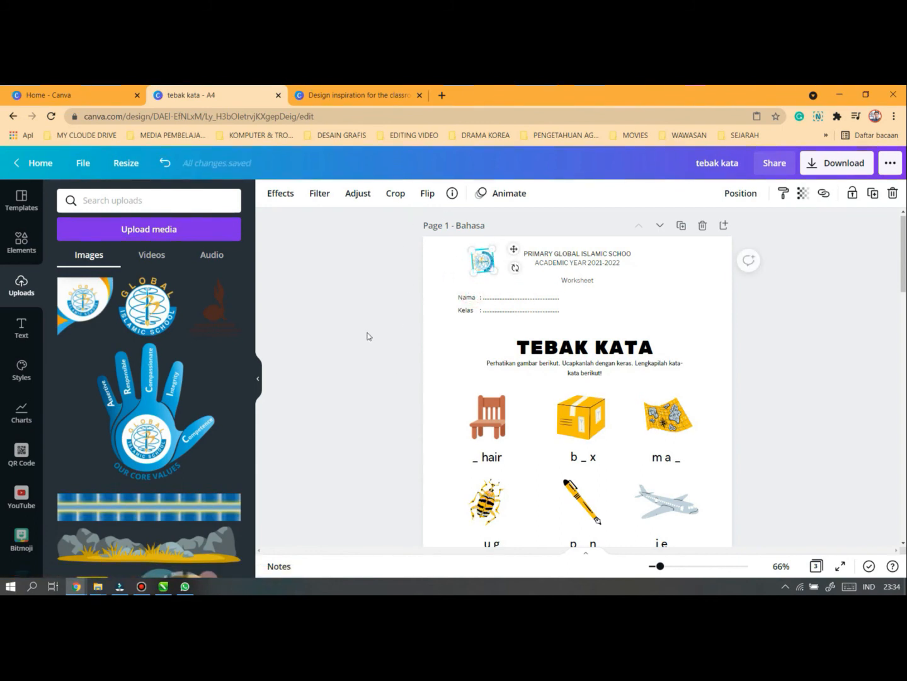
click(164, 163)
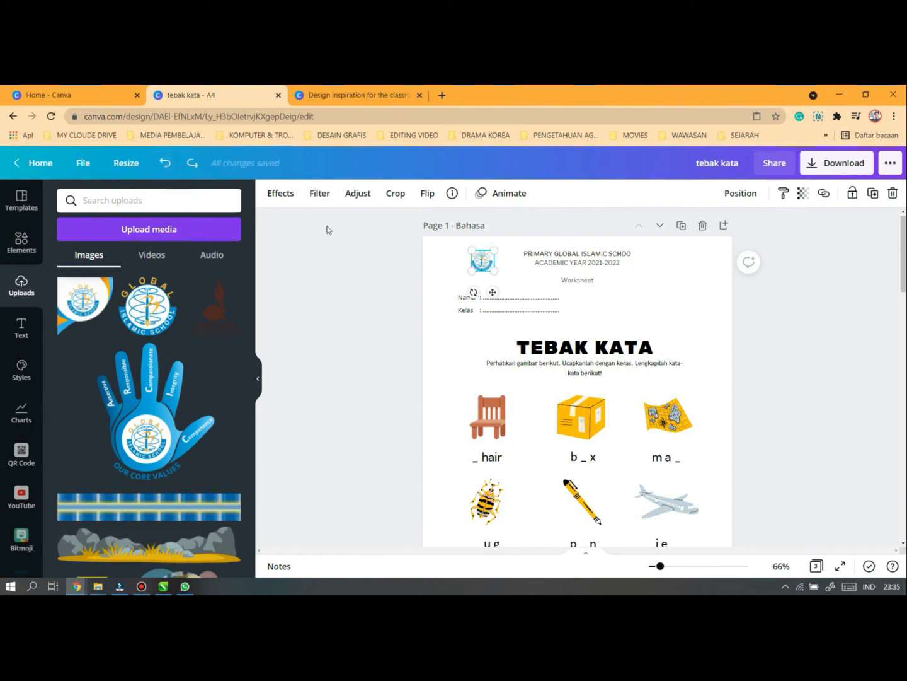
click(773, 347)
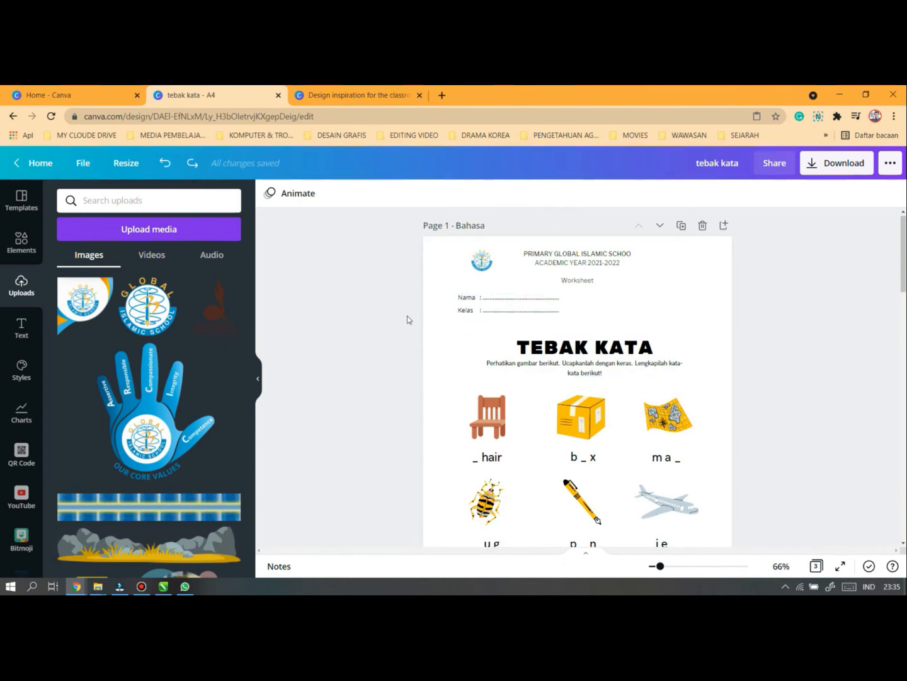
Group the logo, school header text, and Nama and Kelas lines on page 1, and copy the group
drag(405, 318, 782, 243)
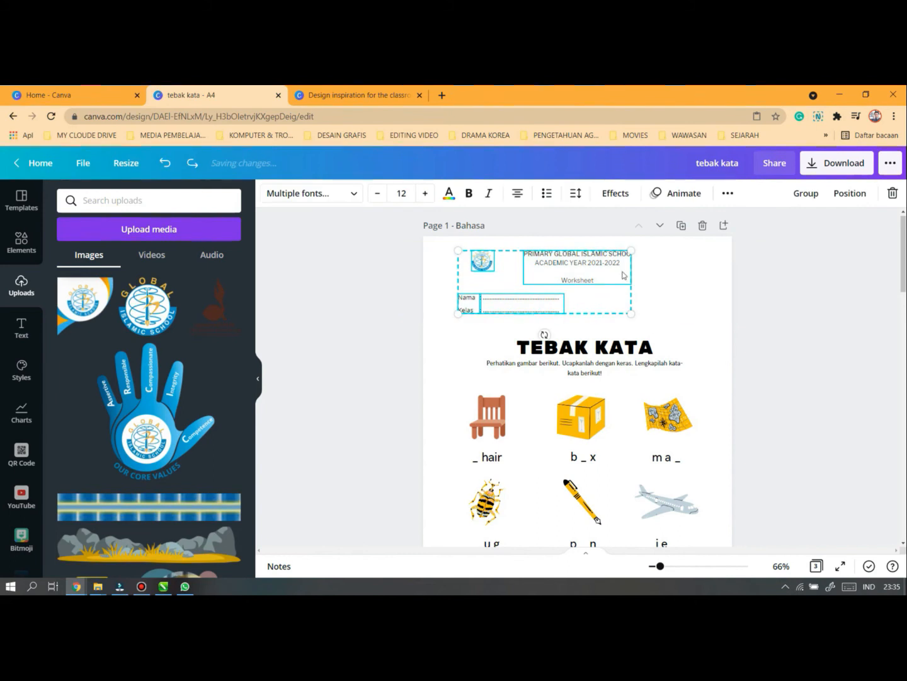
right_click(590, 278)
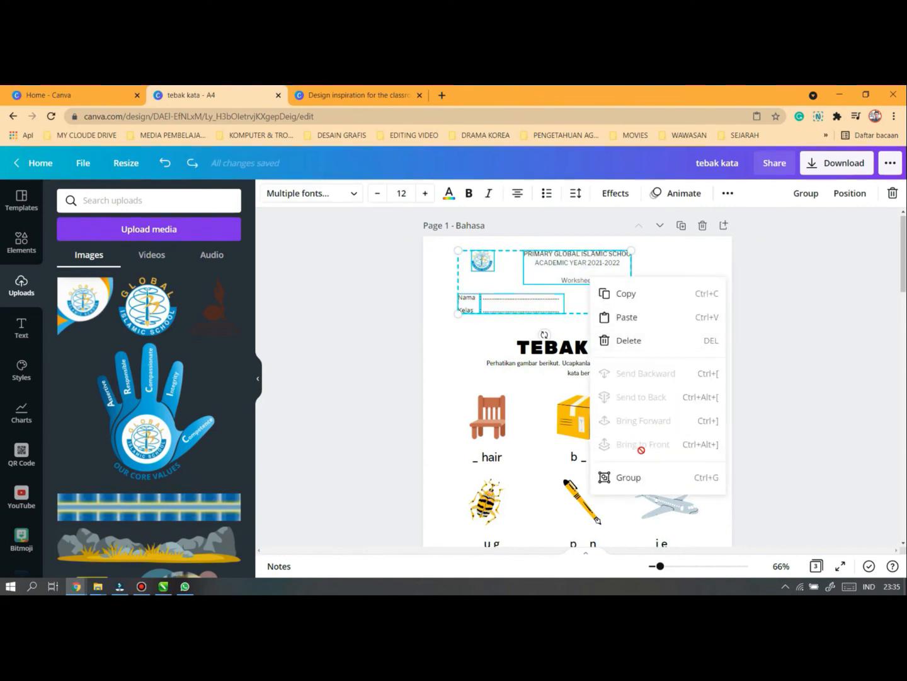
click(638, 482)
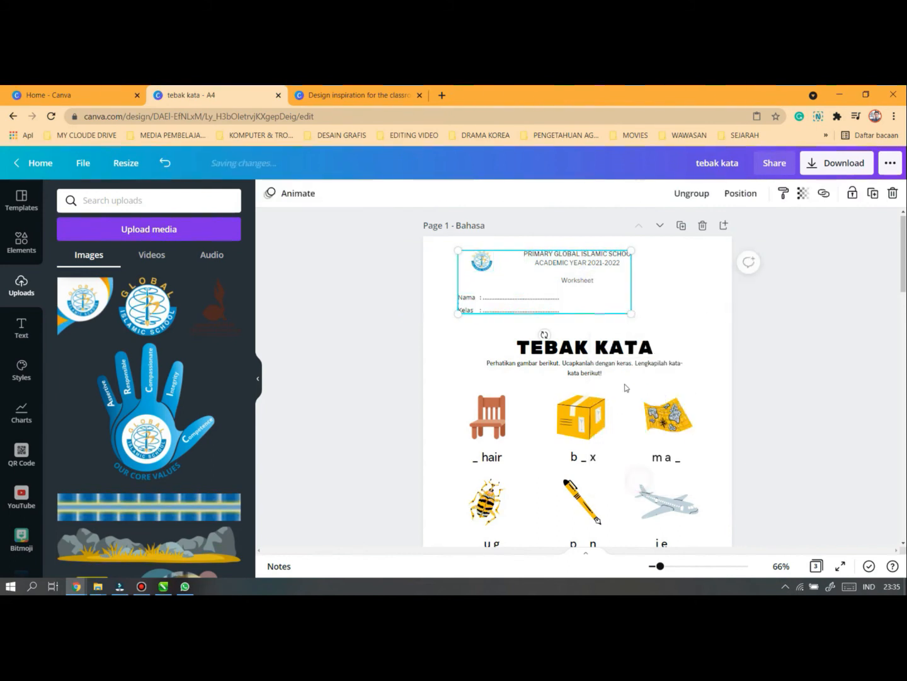
right_click(591, 269)
click(646, 281)
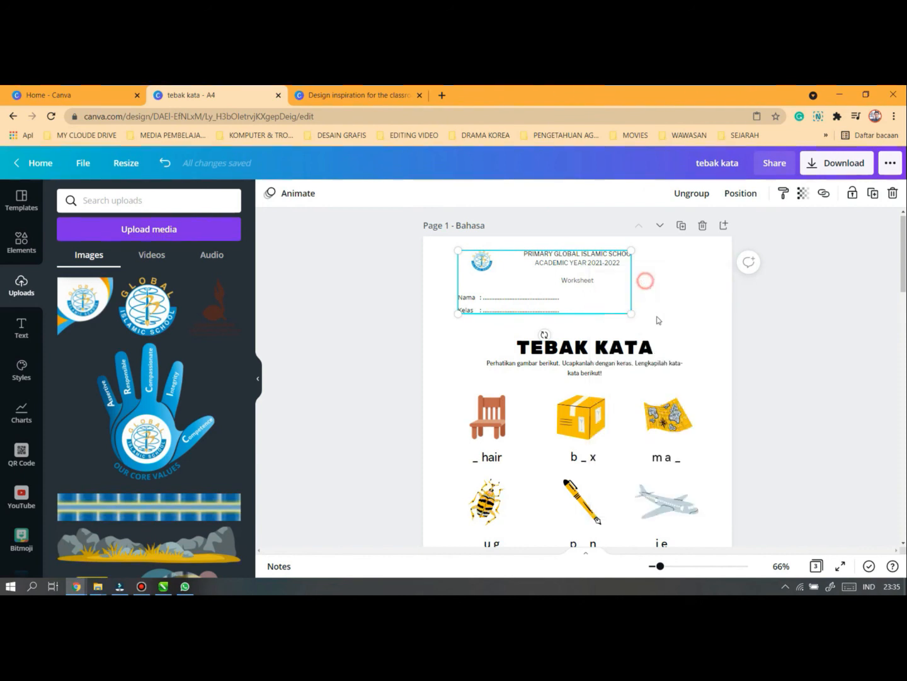
Scale down all the content of page 2 (Science) together and center it lower, leaving room for a header above
scroll(662, 378, down, 6)
click(472, 320)
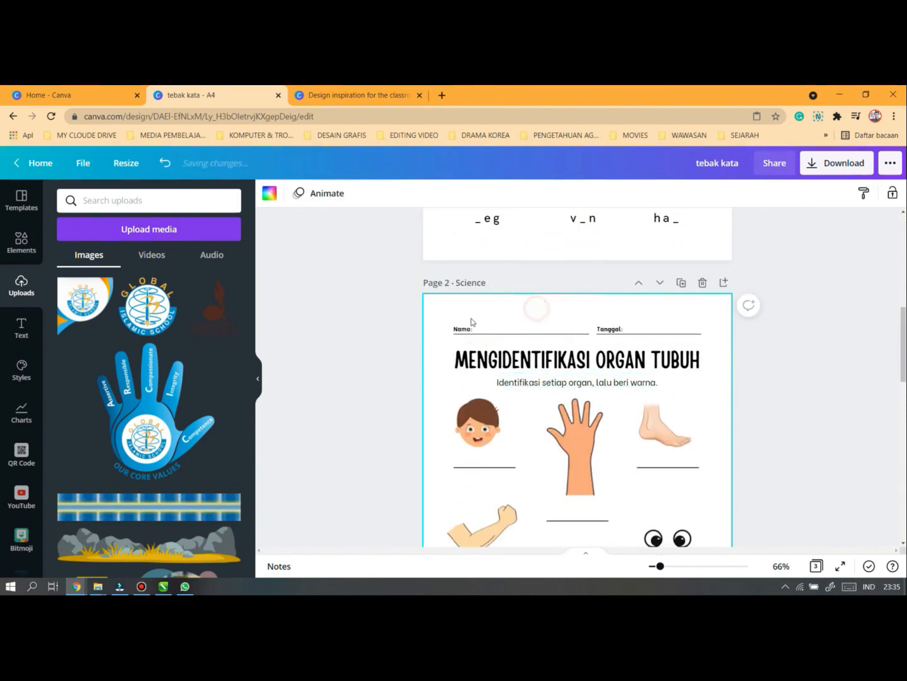
scroll(472, 321, down, 1)
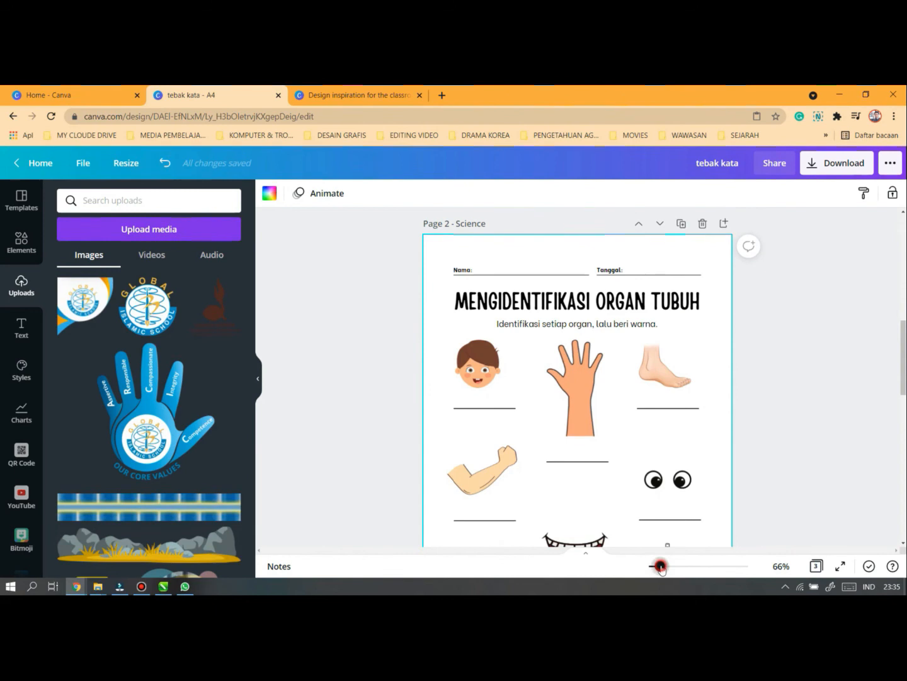
drag(660, 565, 655, 566)
drag(465, 297, 716, 557)
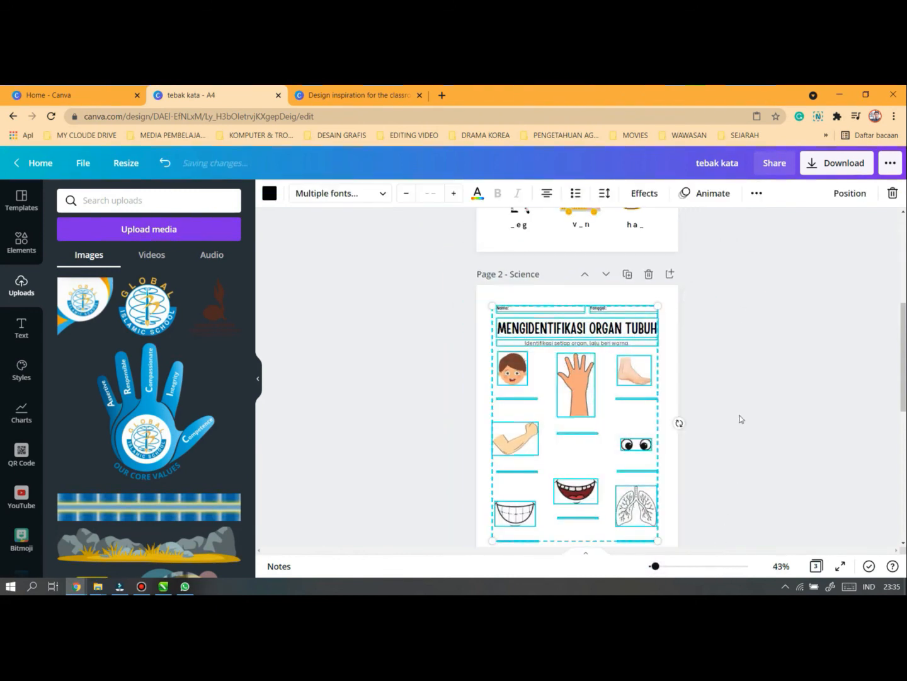
drag(661, 309, 627, 349)
mouse_move(593, 399)
mouse_down()
mouse_move(604, 397)
mouse_move(593, 386)
mouse_up()
click(637, 312)
click(700, 320)
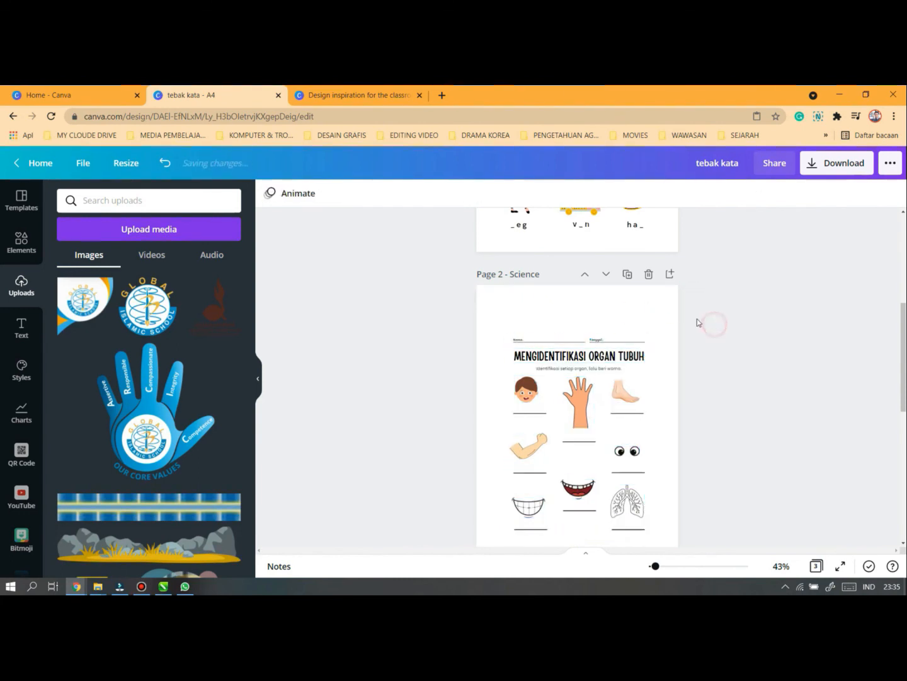
Paste the copied school header group into the empty space above the page 2 worksheet content
right_click(699, 318)
right_click(631, 303)
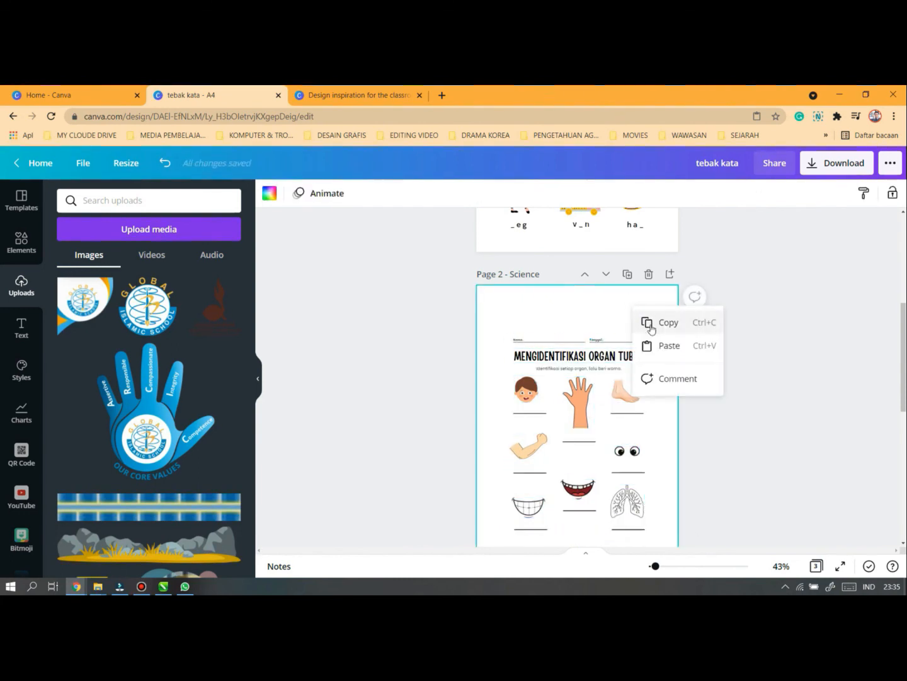
click(649, 344)
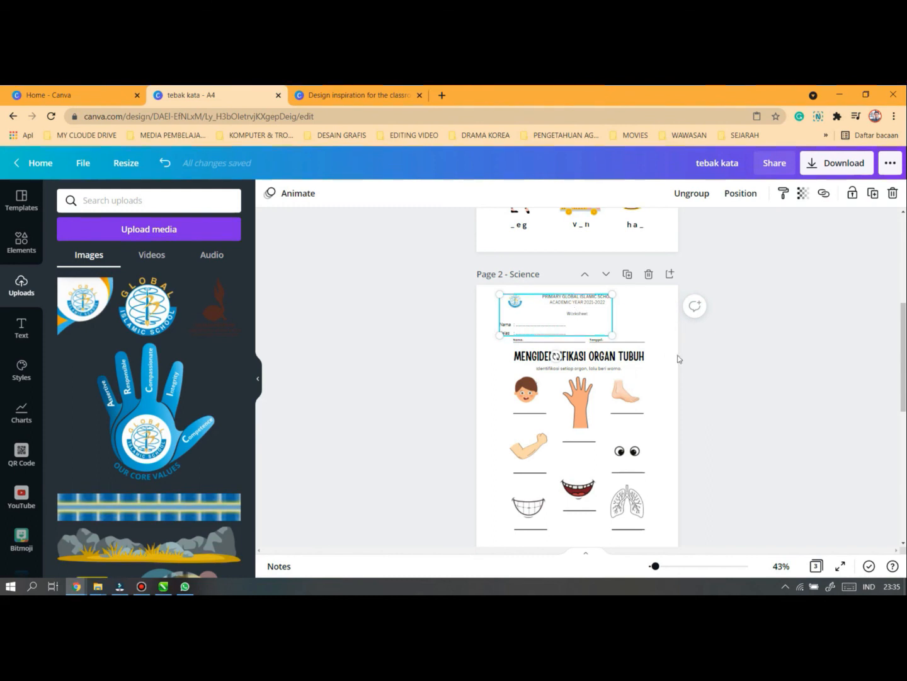
click(674, 341)
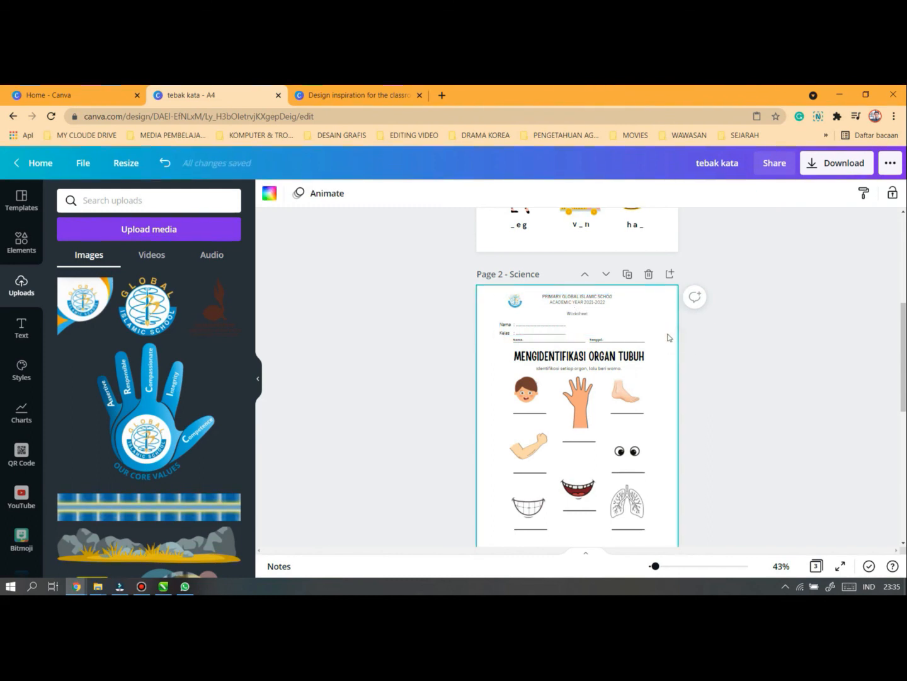
drag(667, 344, 512, 351)
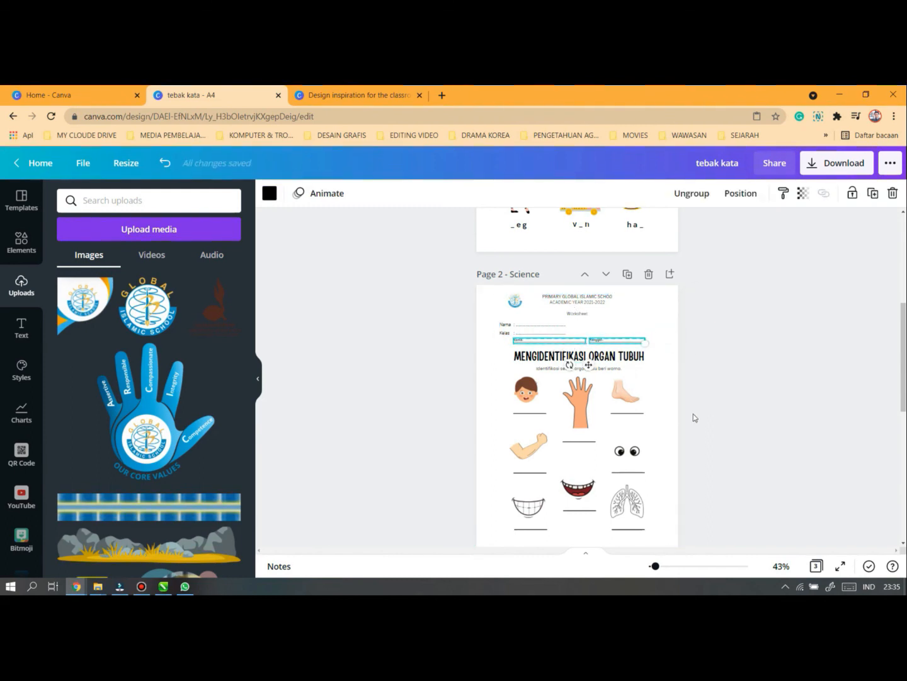
click(694, 413)
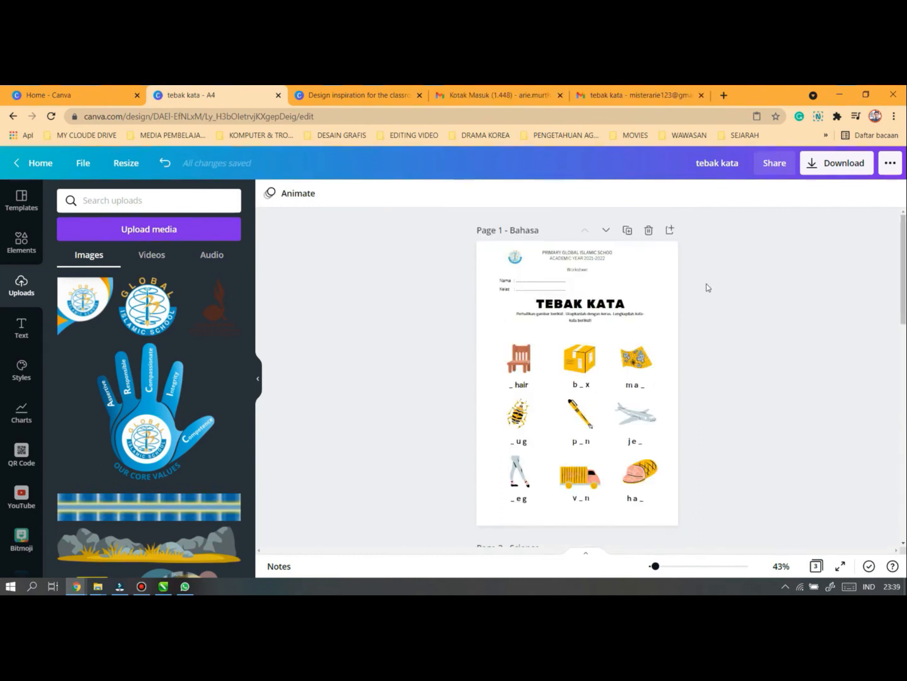
scroll(610, 343, down, 4)
scroll(610, 344, up, 4)
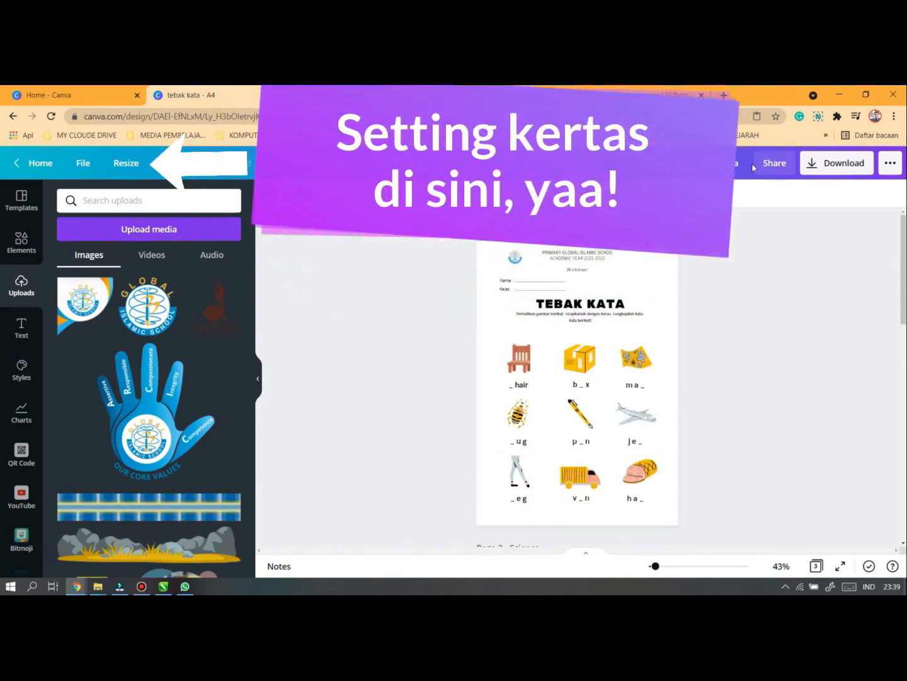
Look over the Bahasa and Science worksheet pages, comparing the school header on both
scroll(669, 311, down, 4)
scroll(654, 302, up, 4)
scroll(654, 304, down, 8)
scroll(655, 303, up, 1)
scroll(655, 303, up, 8)
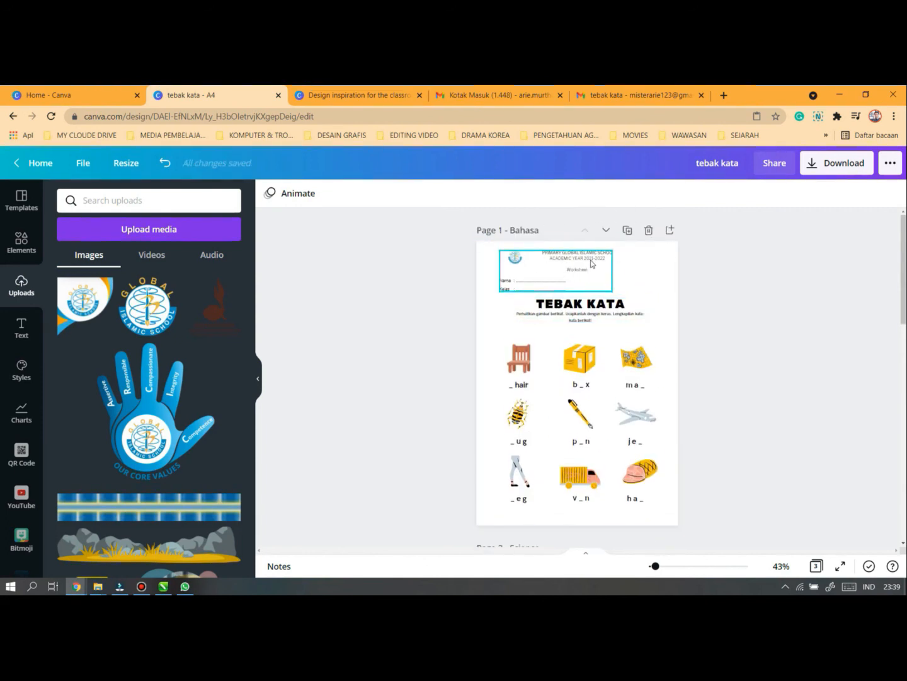
scroll(603, 293, down, 4)
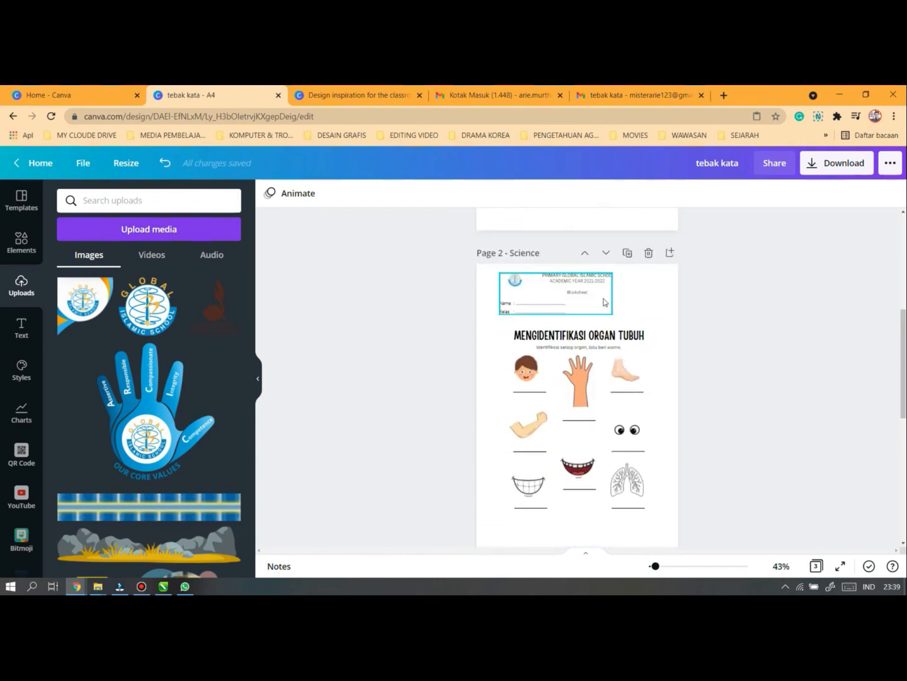
scroll(602, 302, up, 4)
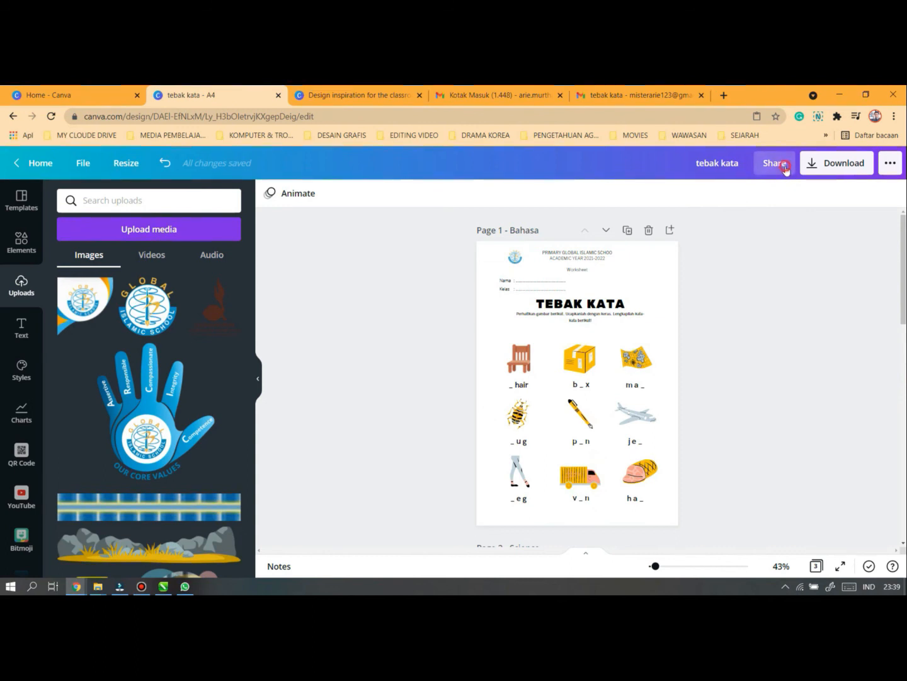
Download all three pages of the design as PDF Standard, and return to editing
click(776, 165)
click(854, 162)
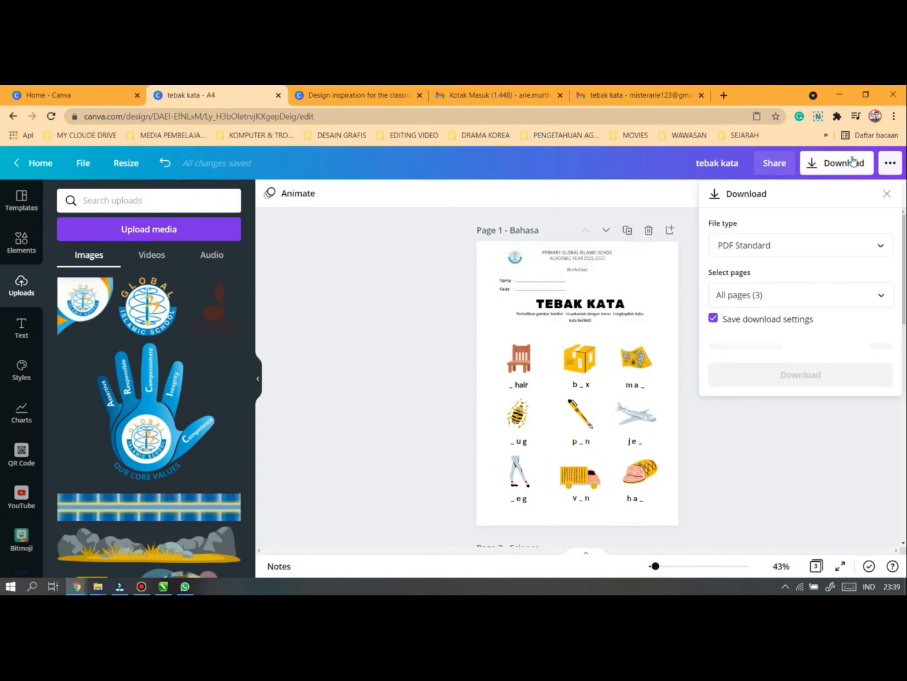
click(779, 244)
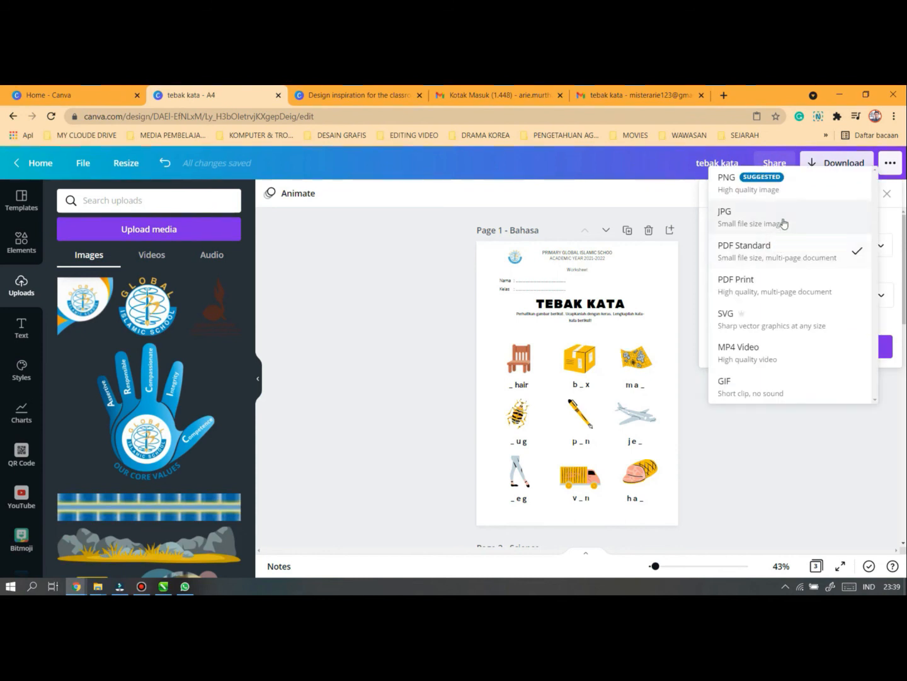
click(785, 255)
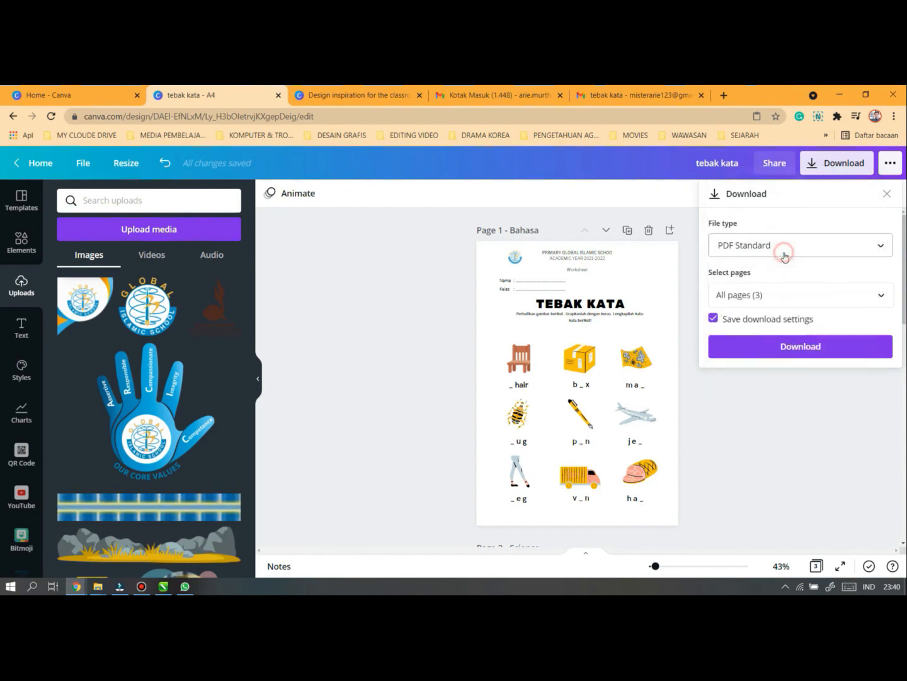
click(810, 349)
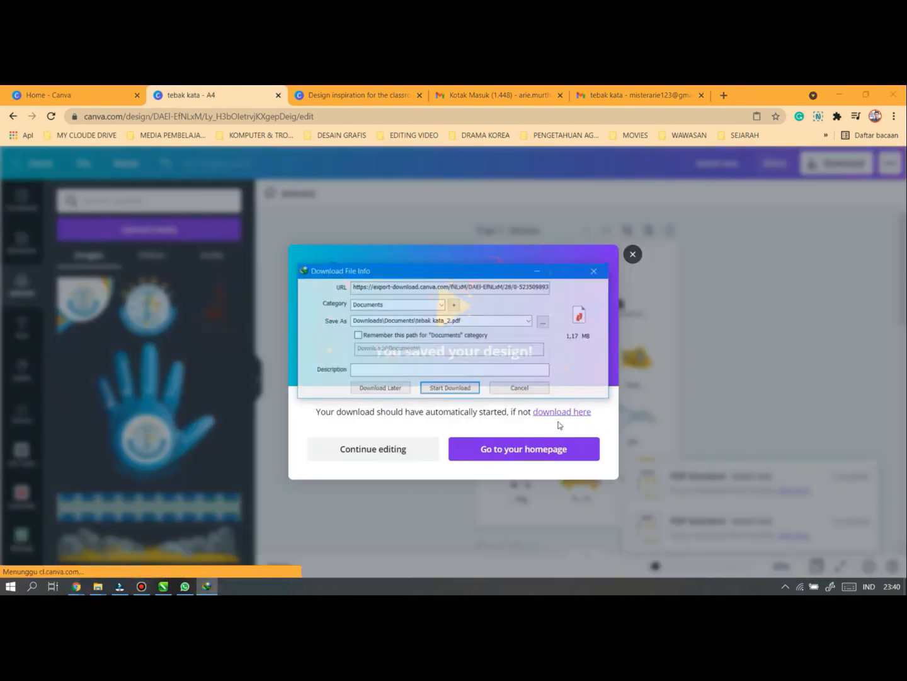
click(373, 448)
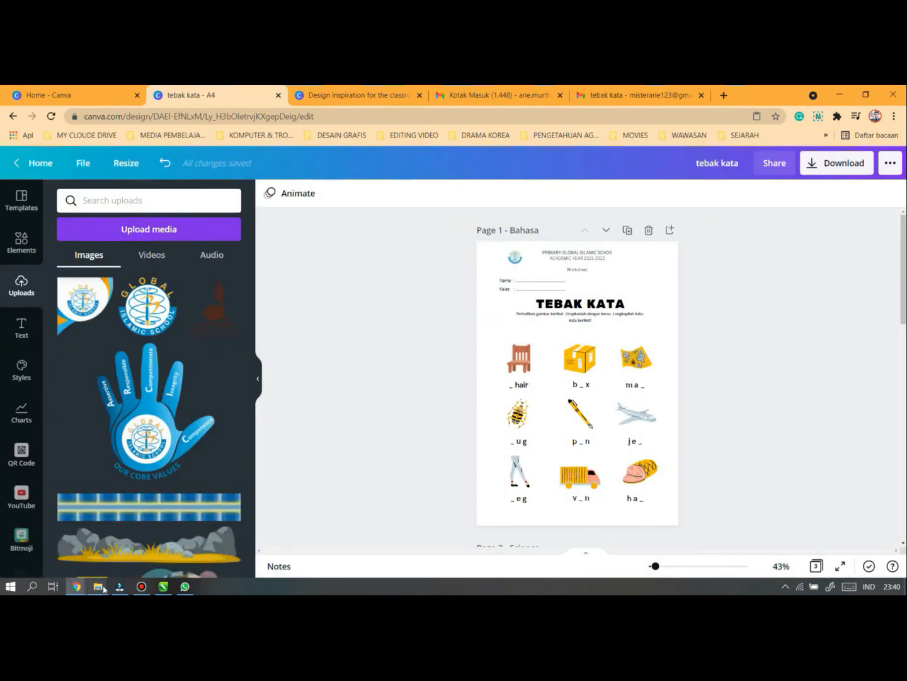
Switch to File Explorer, open the downloaded tebak kata_2 PDF from Downloads\Documents in Nitro Pro, and look through its pages
click(98, 586)
click(177, 544)
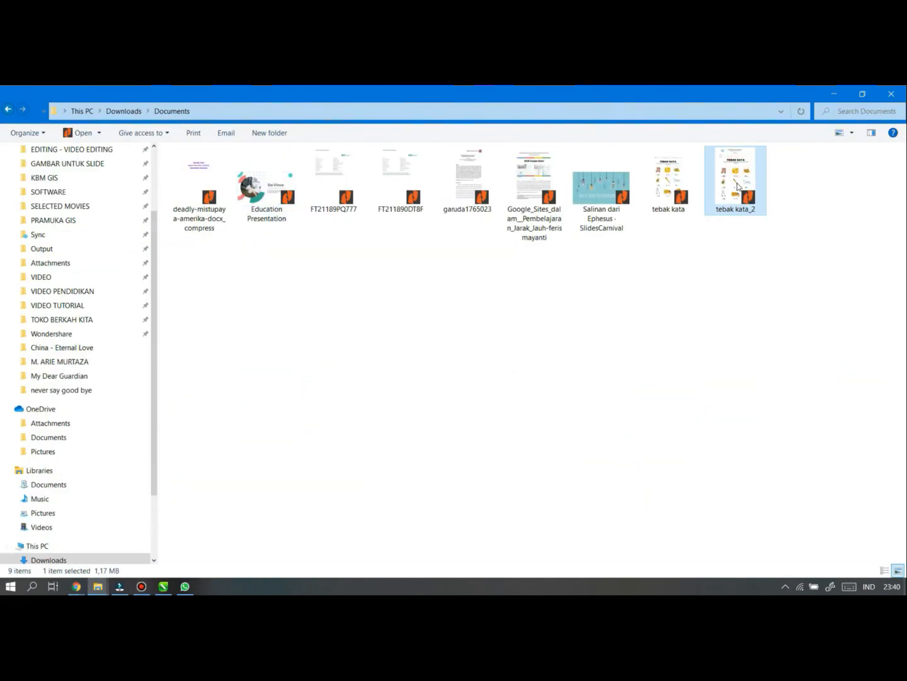
double_click(739, 178)
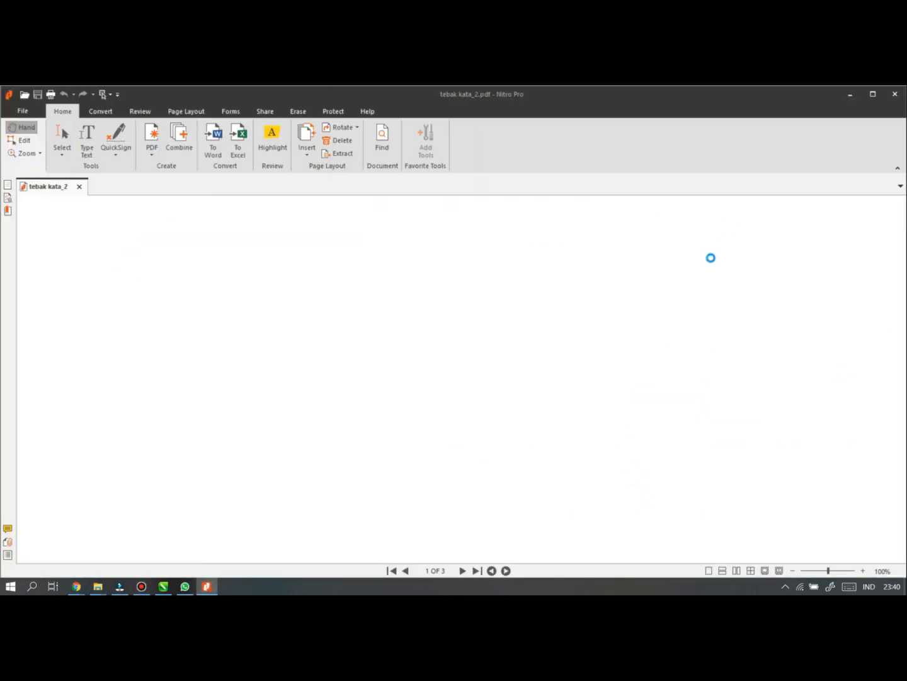
scroll(573, 396, down, 8)
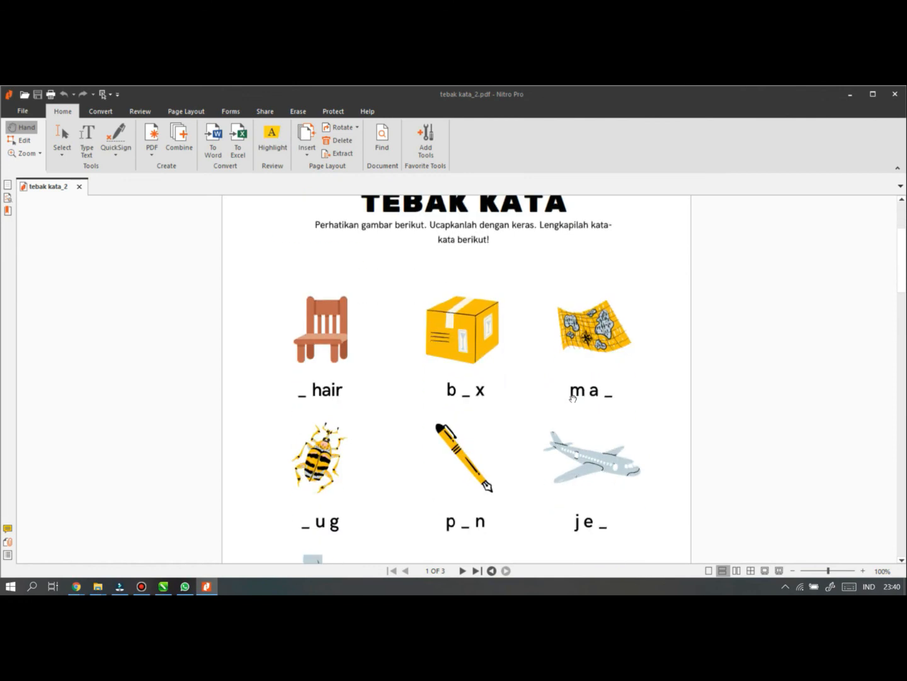
scroll(574, 399, down, 10)
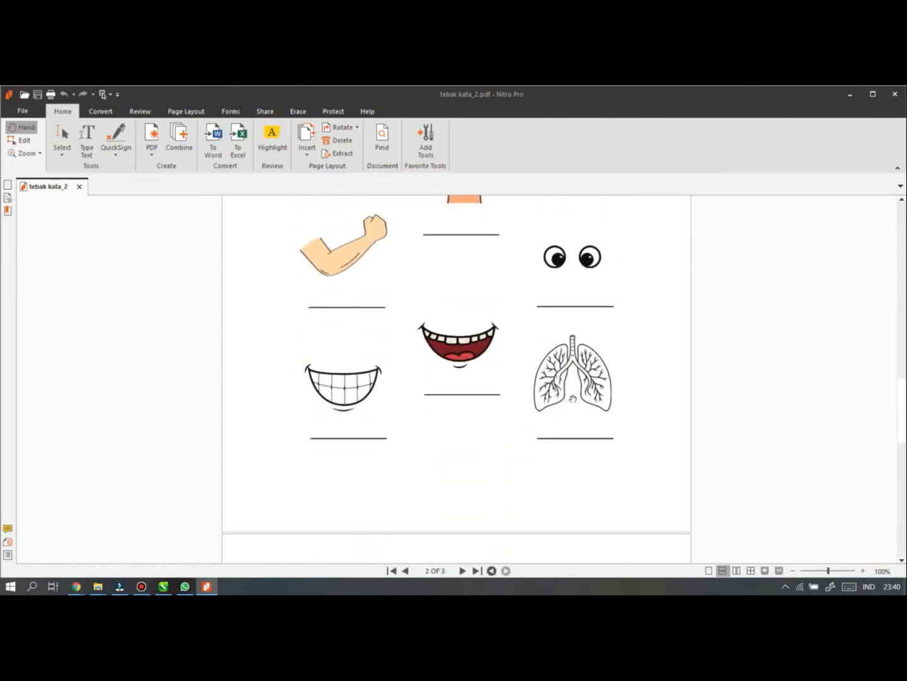
scroll(574, 399, up, 18)
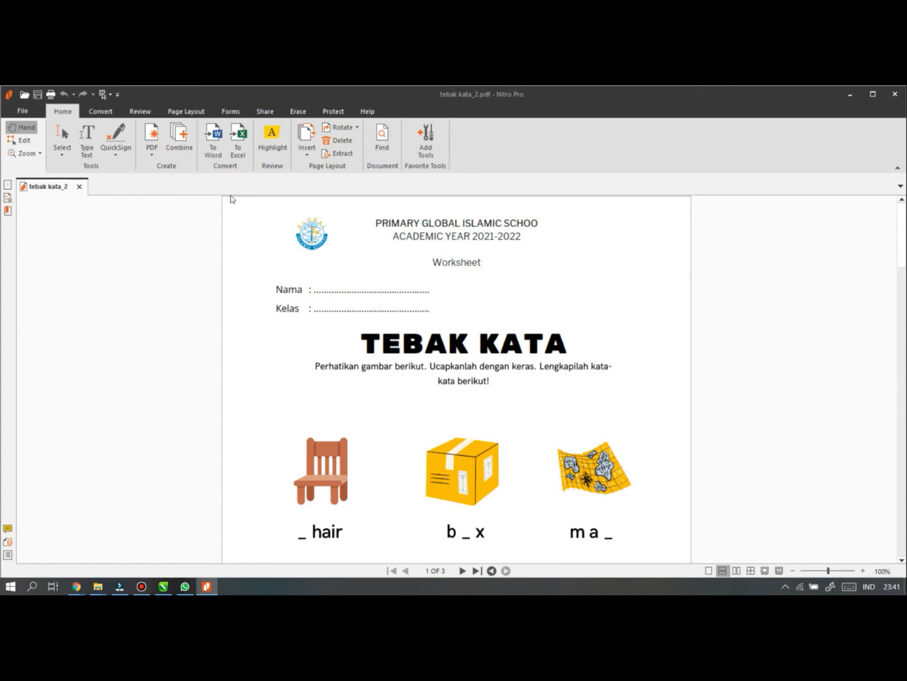
Turn on object editing in the PDF and try selecting the Nama and Kelas text blocks on page 1
click(20, 141)
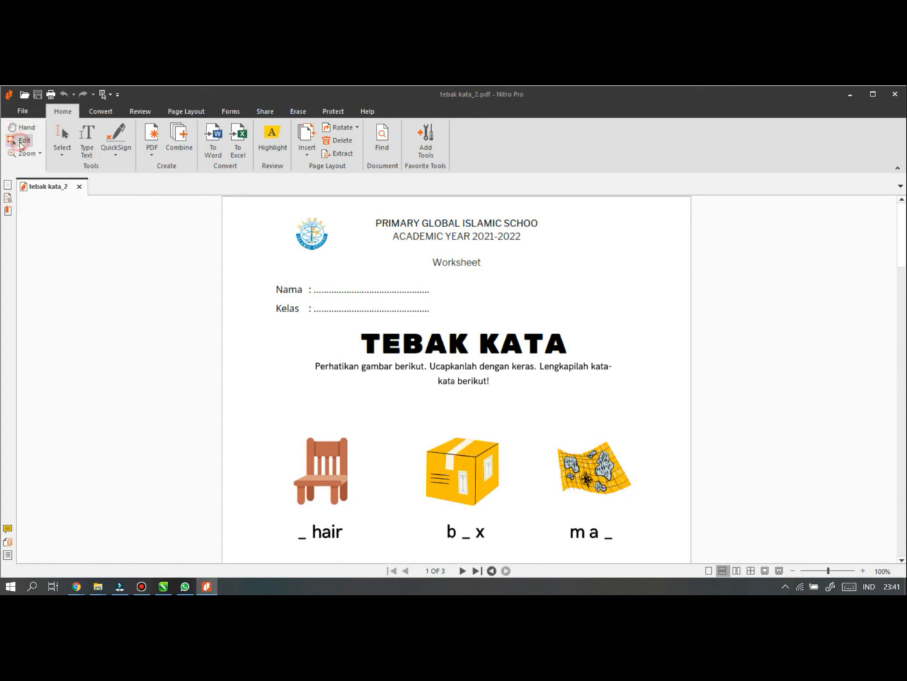
click(449, 291)
click(411, 295)
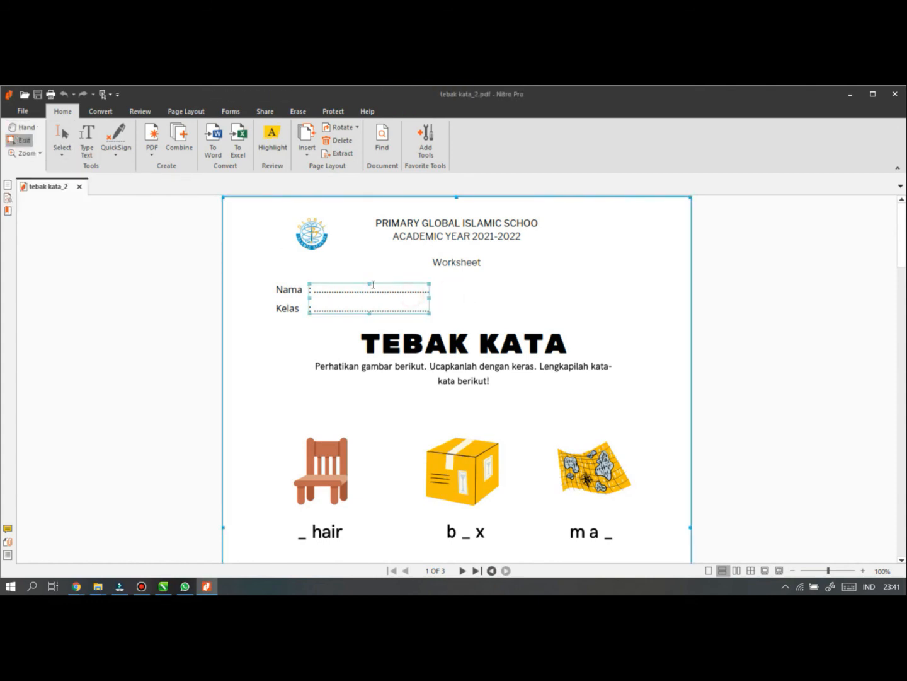
click(266, 277)
drag(262, 317, 377, 299)
click(282, 290)
click(326, 290)
click(261, 281)
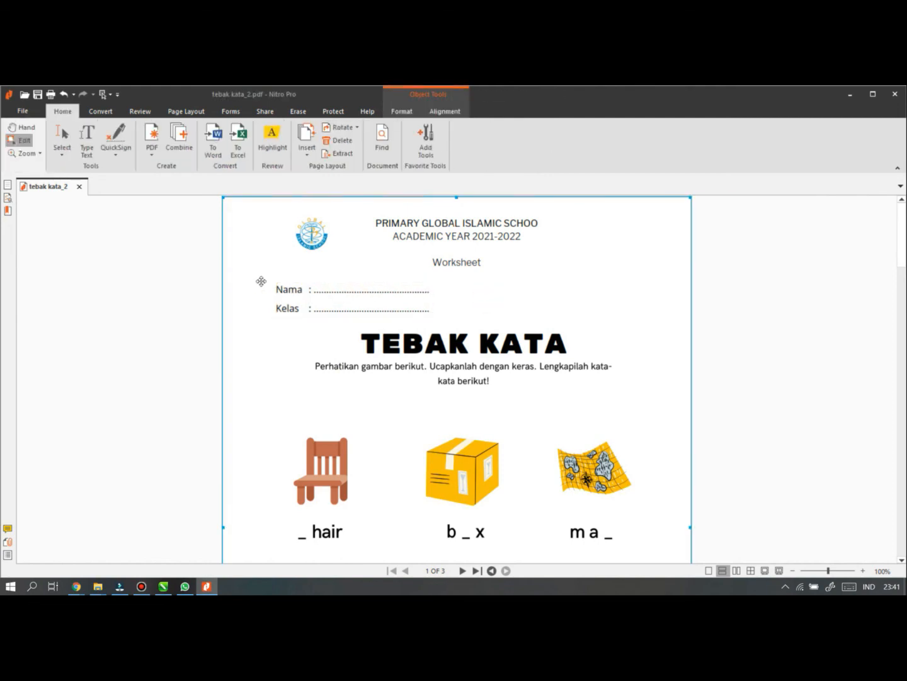
drag(178, 276, 423, 326)
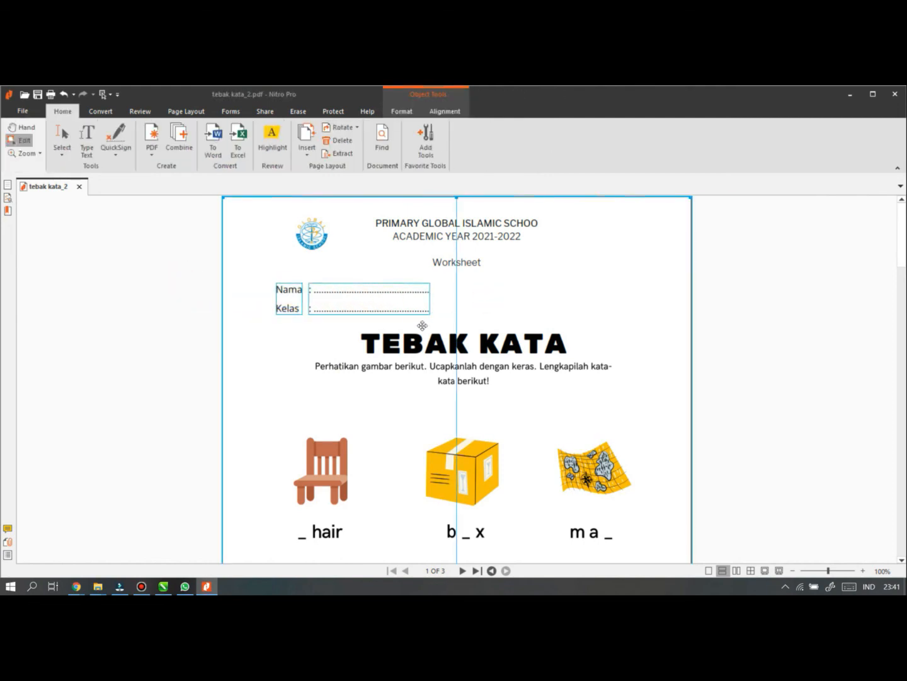
click(400, 306)
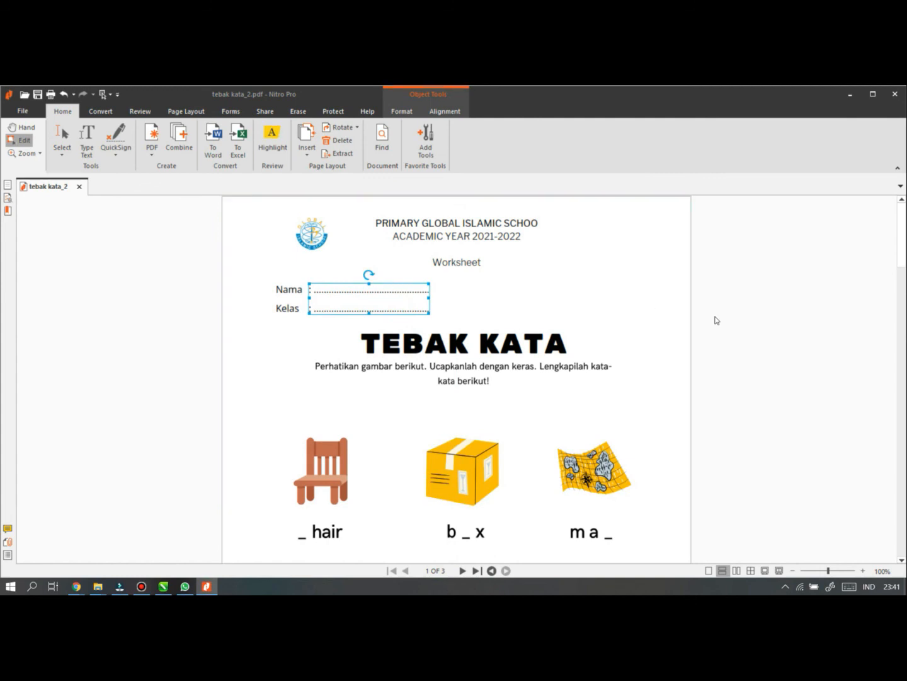
click(750, 318)
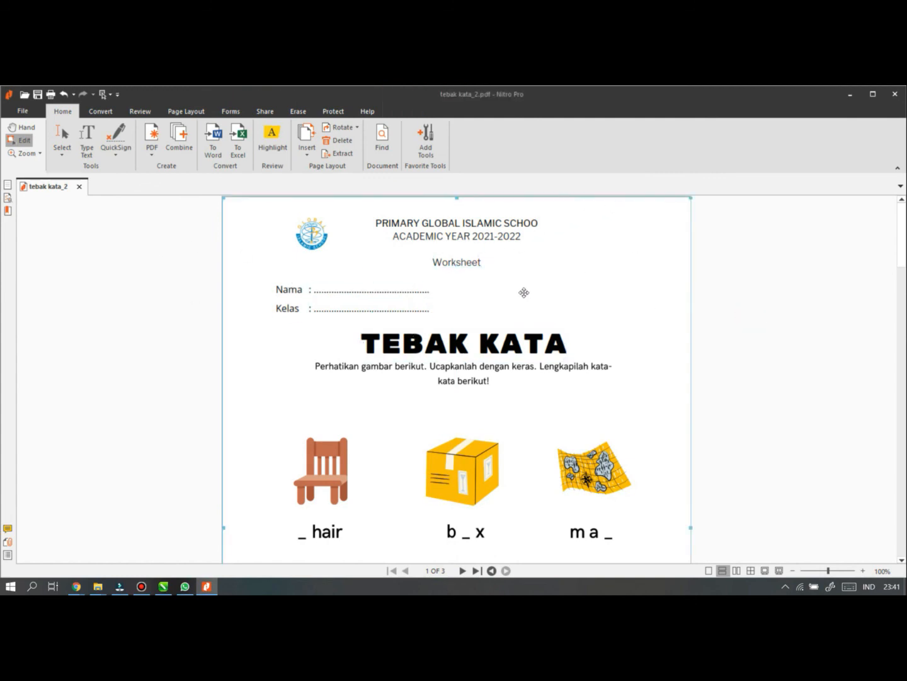
Delete the logo, school header text, Worksheet label, and Nama and Kelas lines from page 1 of the PDF
drag(184, 317, 726, 195)
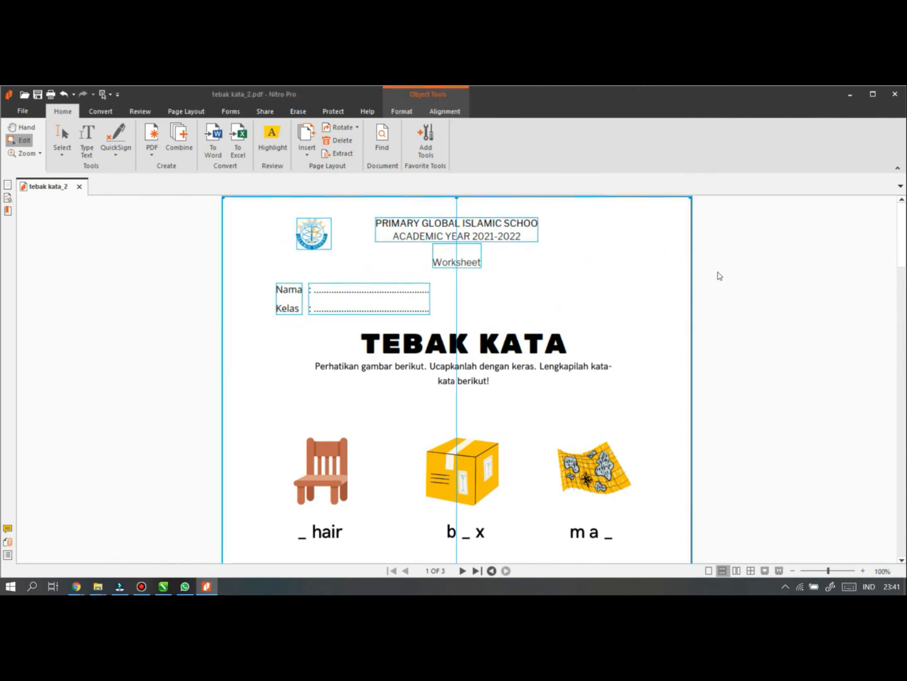
key(Delete)
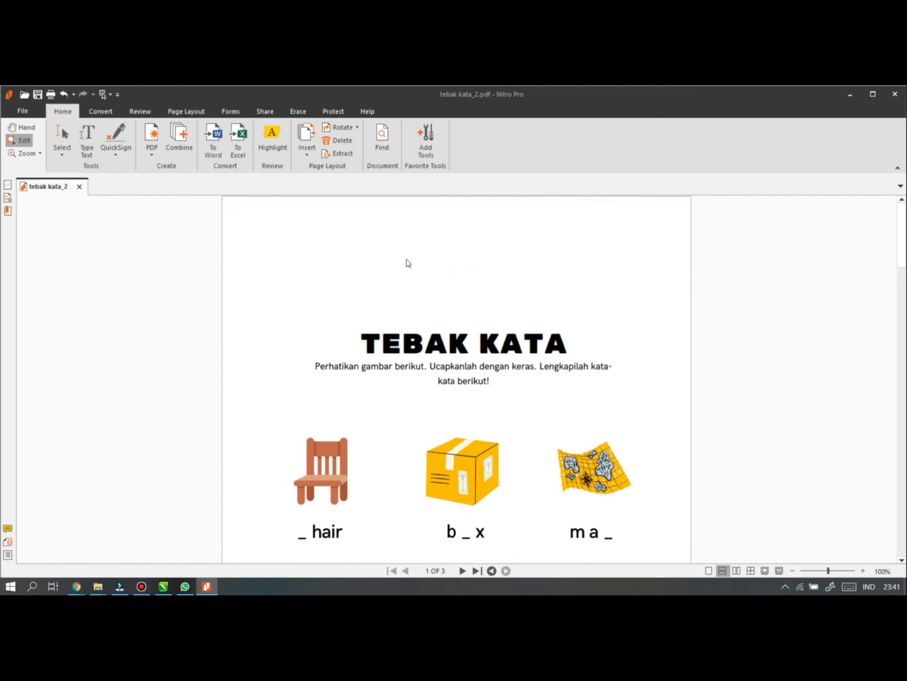
scroll(502, 275, down, 2)
scroll(503, 275, up, 2)
scroll(477, 305, down, 1)
scroll(476, 305, up, 1)
scroll(476, 304, down, 4)
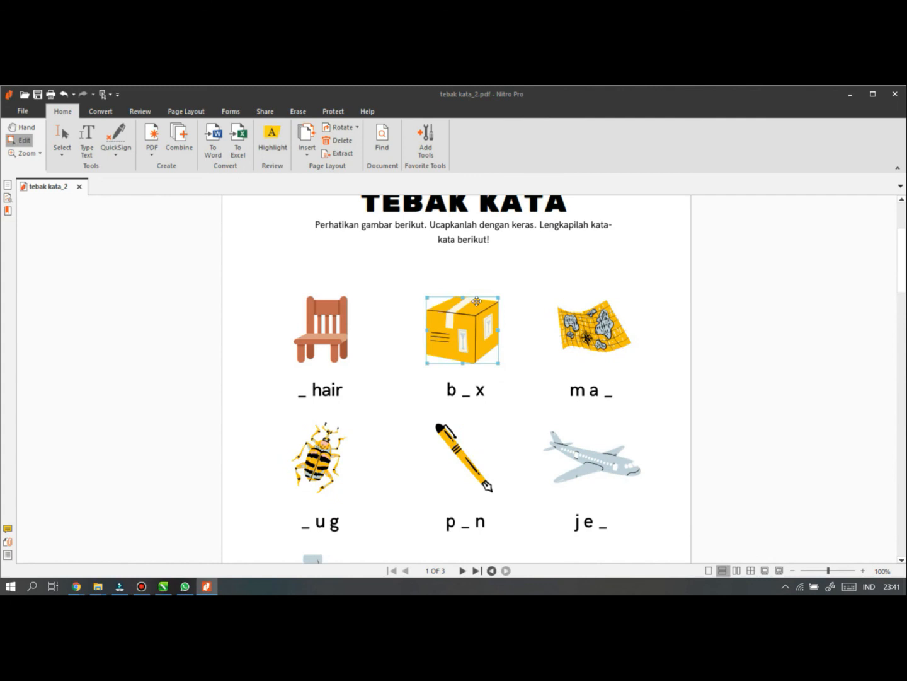